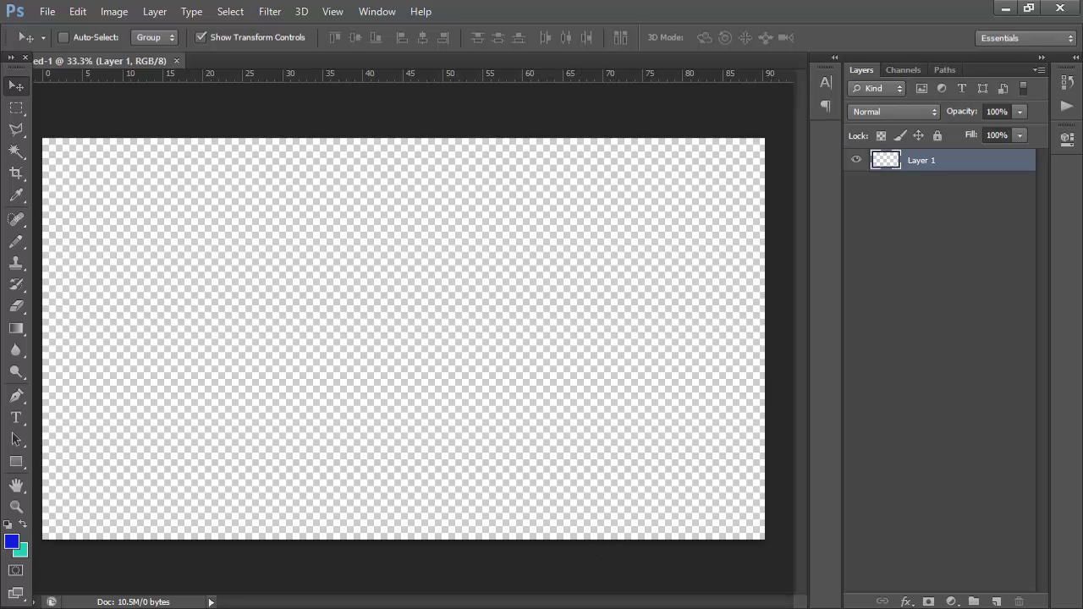
- Switch to Chrome, preview the grey banner template in the 2560x1440 template image results, and open its save dialog without saving
{"action": "key", "text": "alt+Tab"}
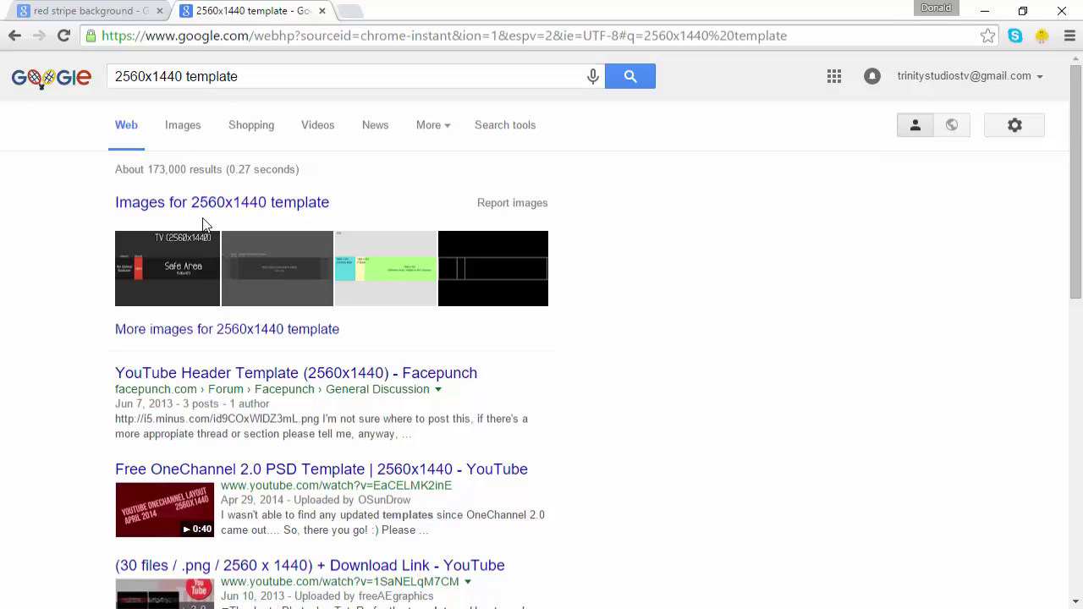
{"action": "left_click", "coordinate": [186, 123]}
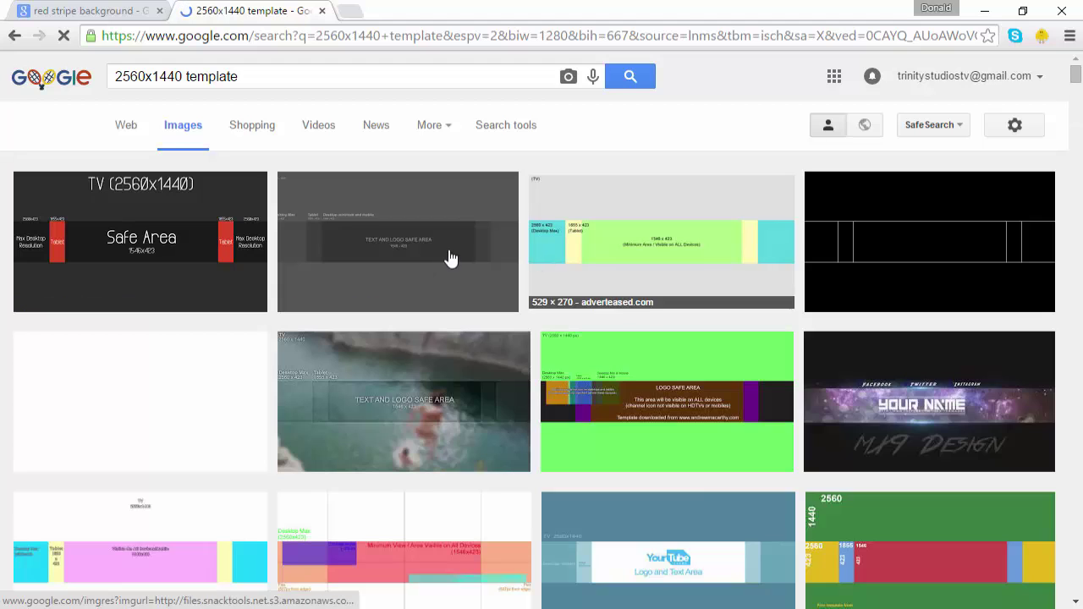
{"action": "right_click", "coordinate": [447, 257]}
{"action": "left_click", "coordinate": [399, 258]}
{"action": "right_click", "coordinate": [377, 354]}
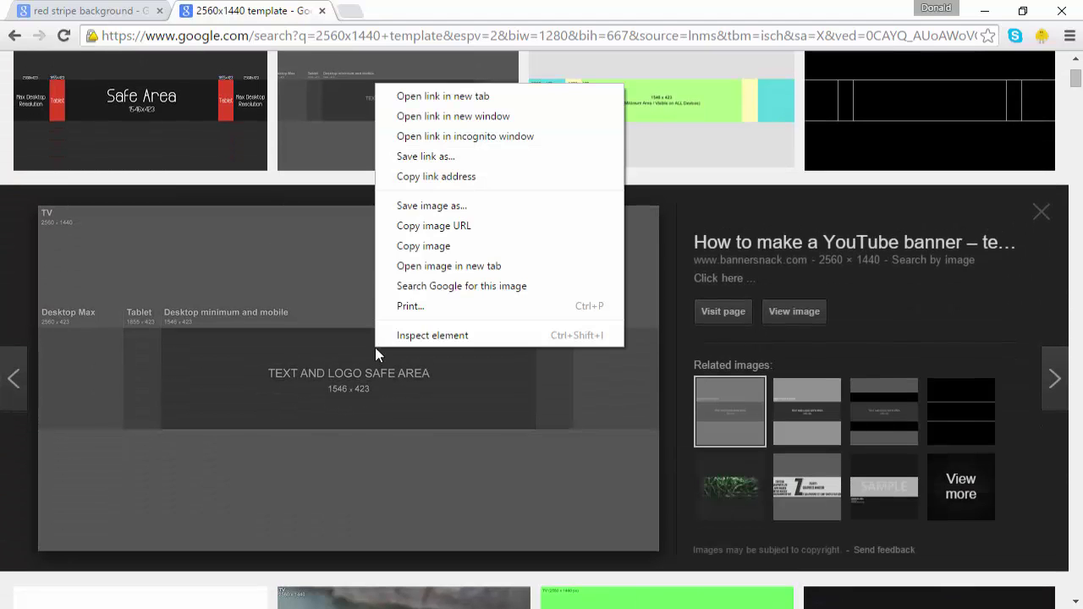
{"action": "left_click", "coordinate": [382, 206]}
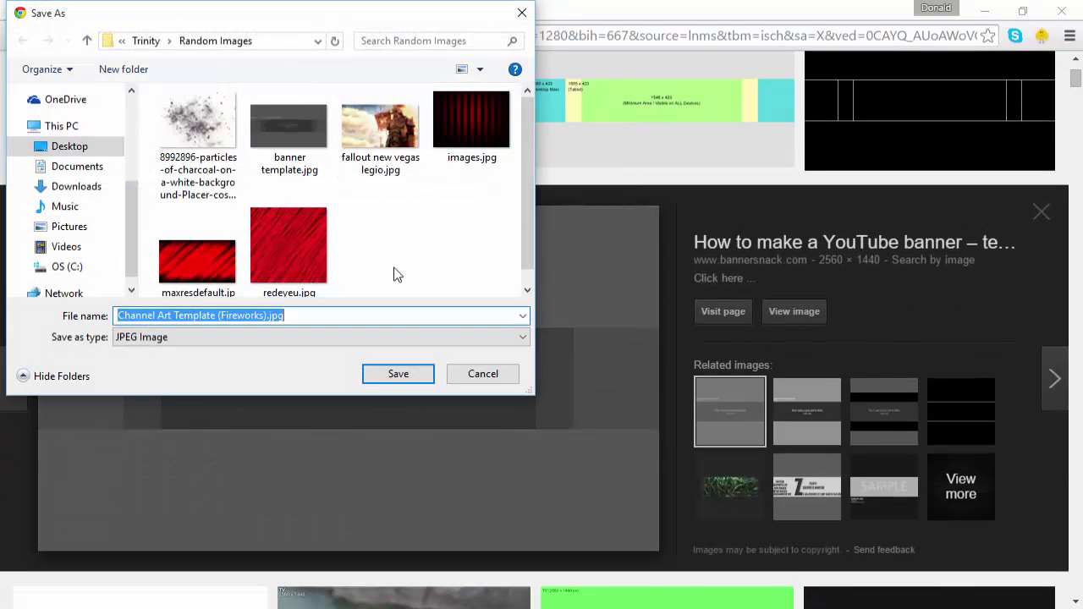
{"action": "left_click", "coordinate": [499, 379]}
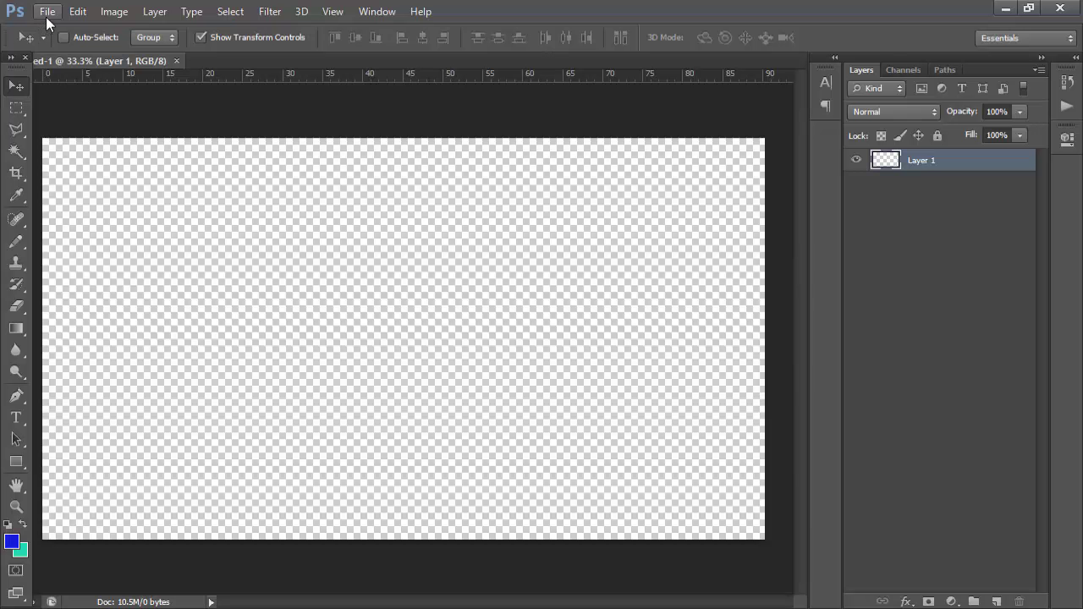
- Place banner template.jpg from the Random Images folder onto the Photoshop canvas at full size
{"action": "left_click", "coordinate": [47, 17]}
{"action": "left_click", "coordinate": [54, 283]}
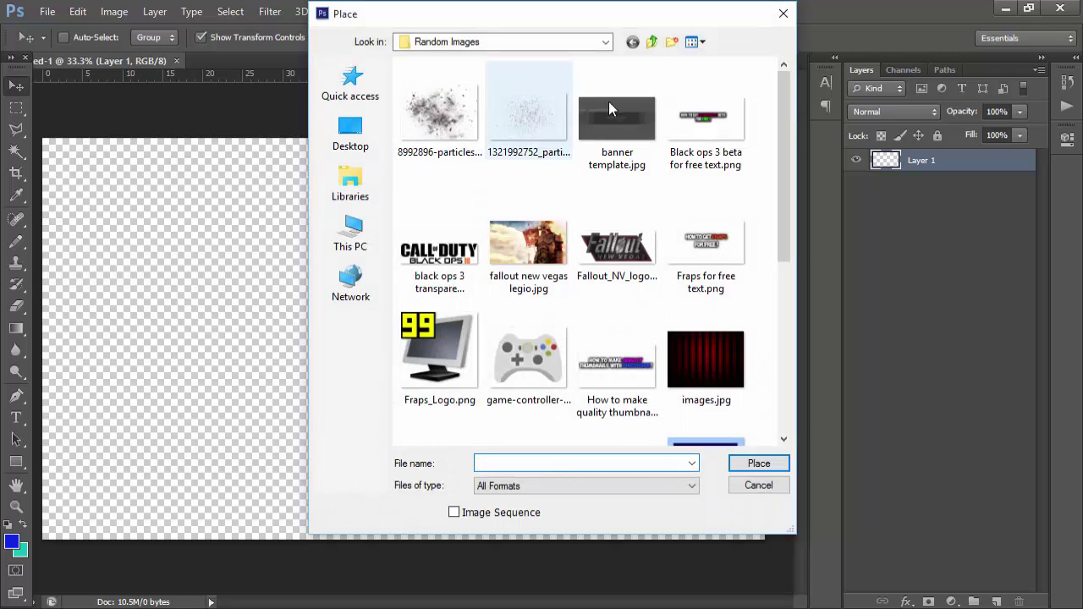
{"action": "double_click", "coordinate": [611, 110]}
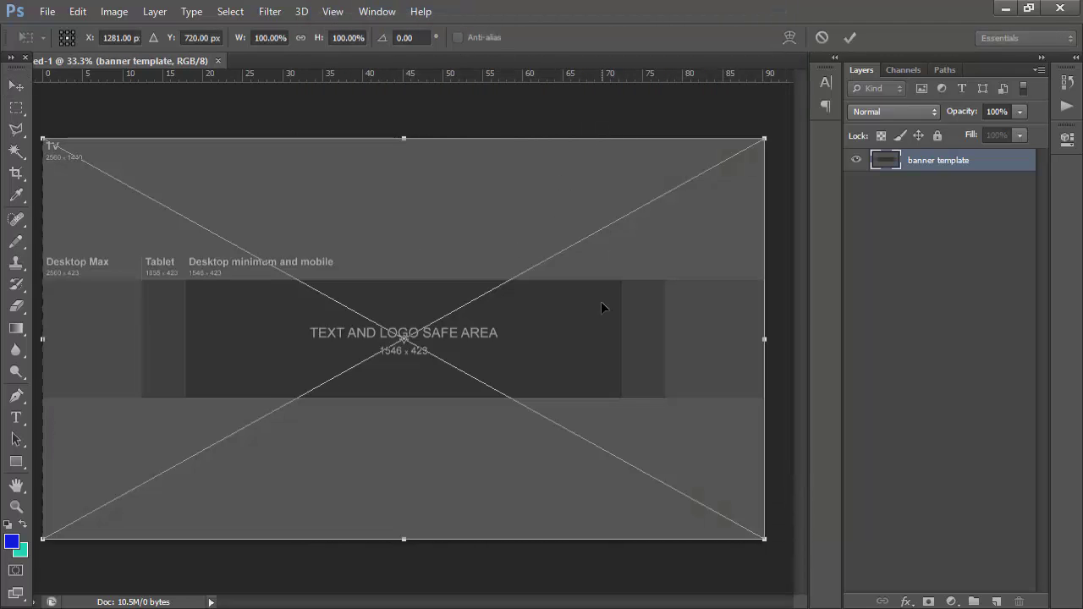
{"action": "left_click", "coordinate": [7, 85]}
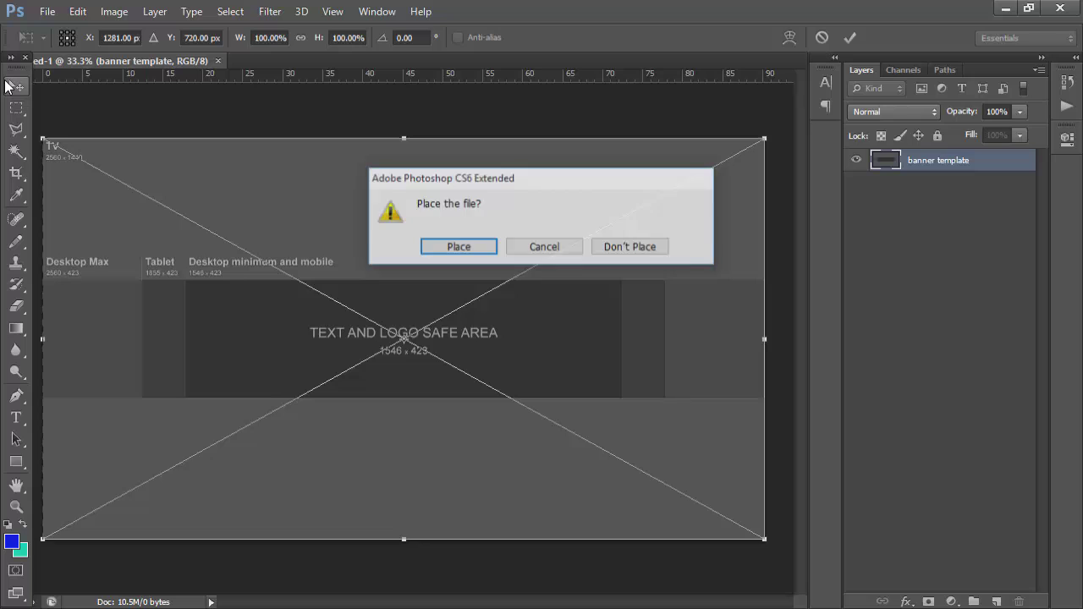
{"action": "left_click", "coordinate": [448, 252]}
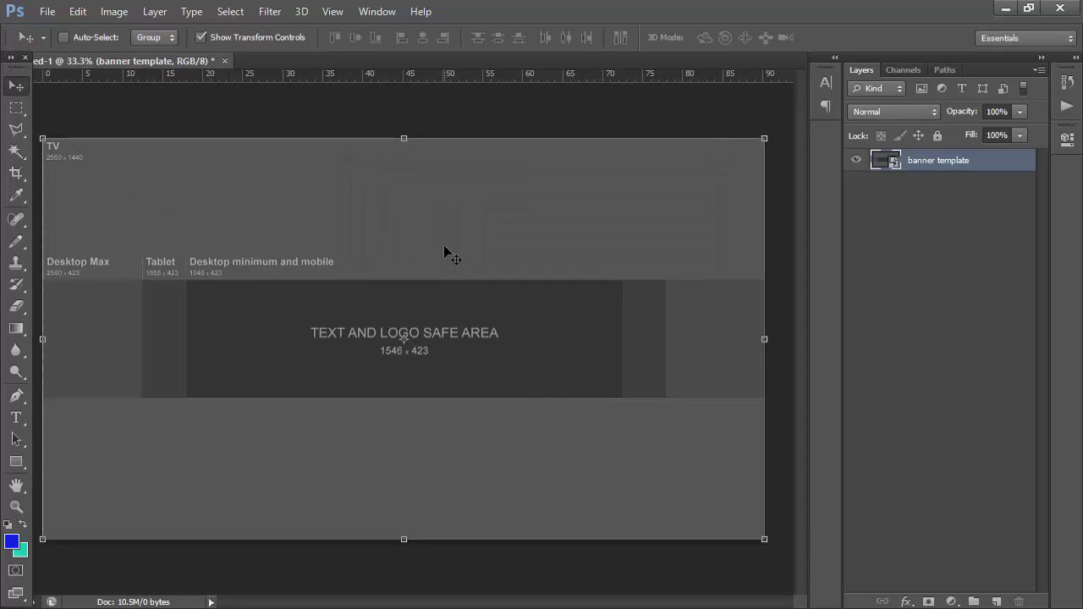
- Uncover the vertical ruler and place two horizontal guides along the upper and lower edges of the text and logo safe area
{"action": "left_click", "coordinate": [25, 56]}
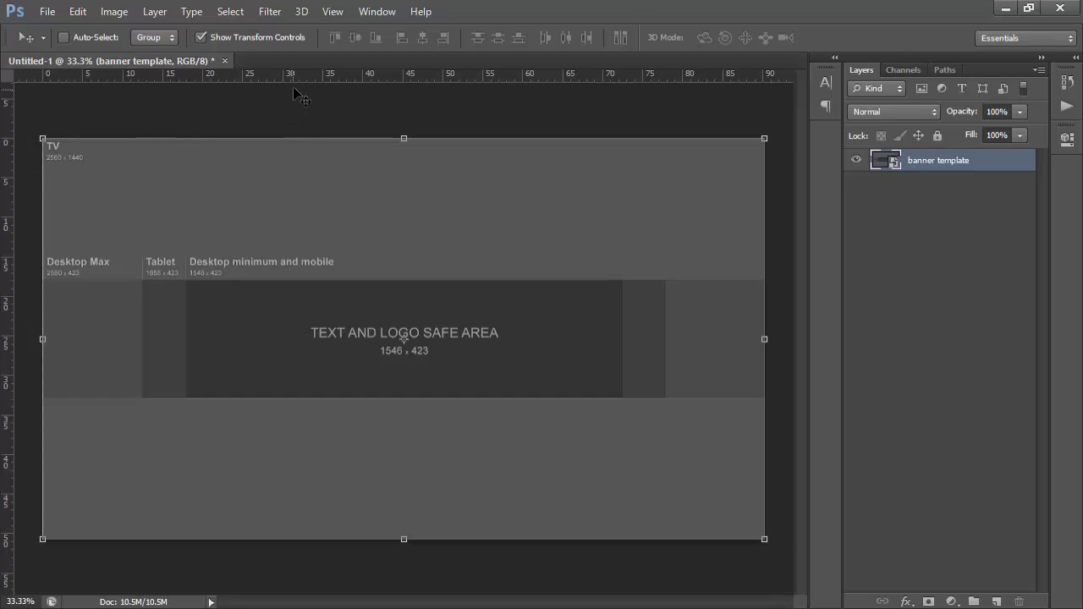
{"action": "left_click", "coordinate": [339, 11]}
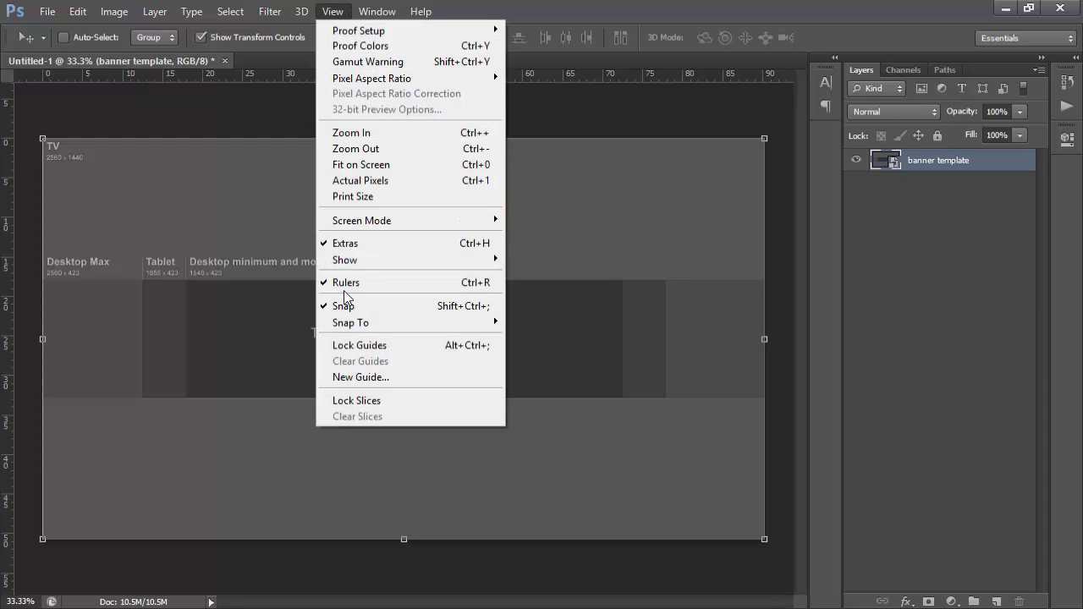
{"action": "left_click", "coordinate": [263, 119]}
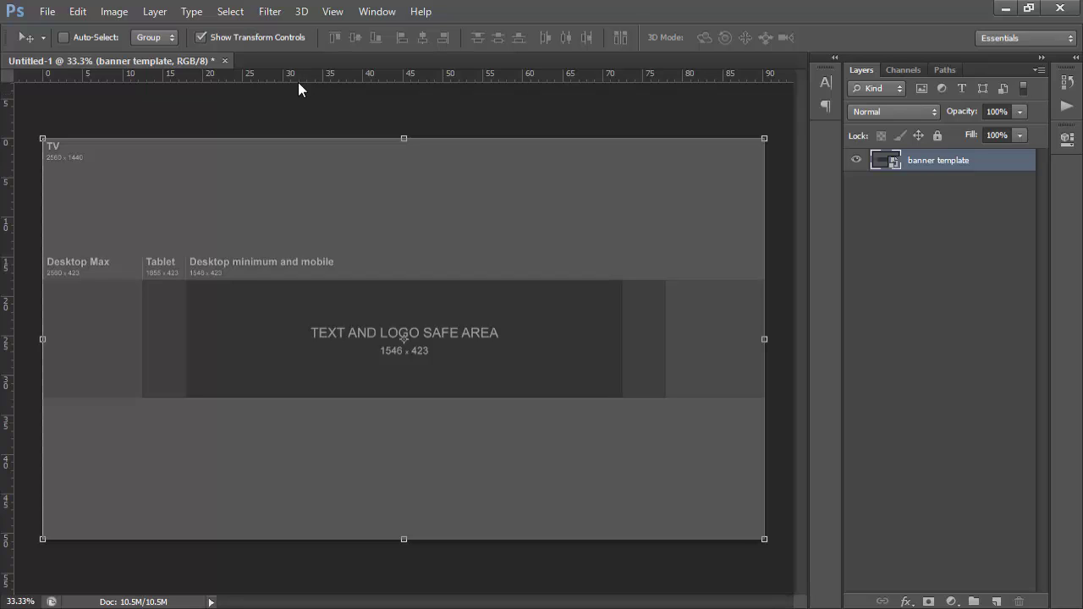
{"action": "left_click_drag", "start_coordinate": [298, 78], "coordinate": [278, 278]}
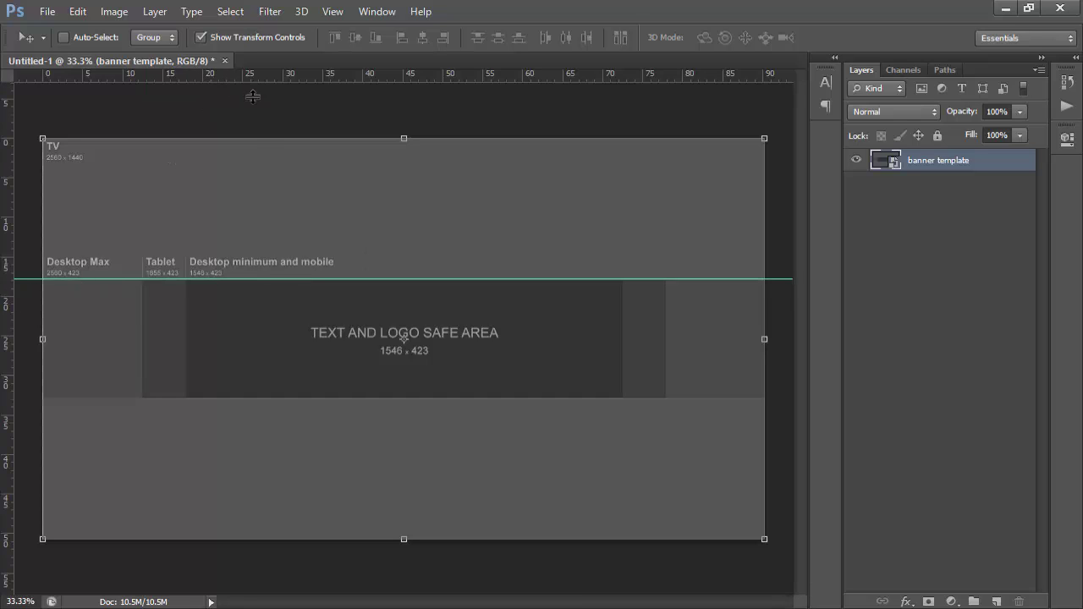
{"action": "left_click_drag", "start_coordinate": [252, 96], "coordinate": [248, 397]}
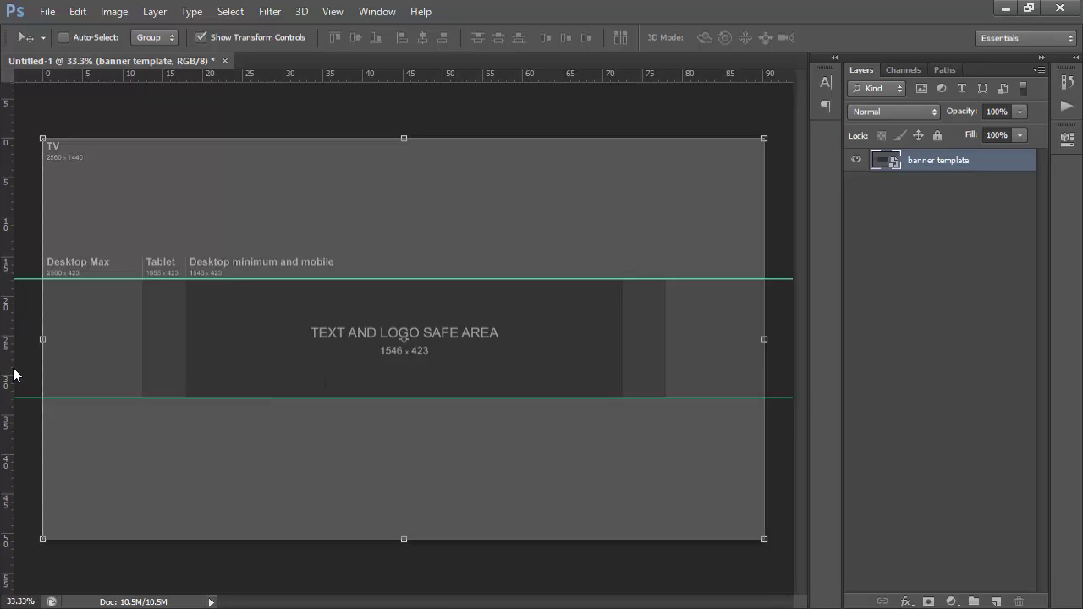
- Place four vertical guides along both side edges of the template's safe area and both outer edges of its tablet area
{"action": "left_click_drag", "start_coordinate": [14, 375], "coordinate": [143, 359]}
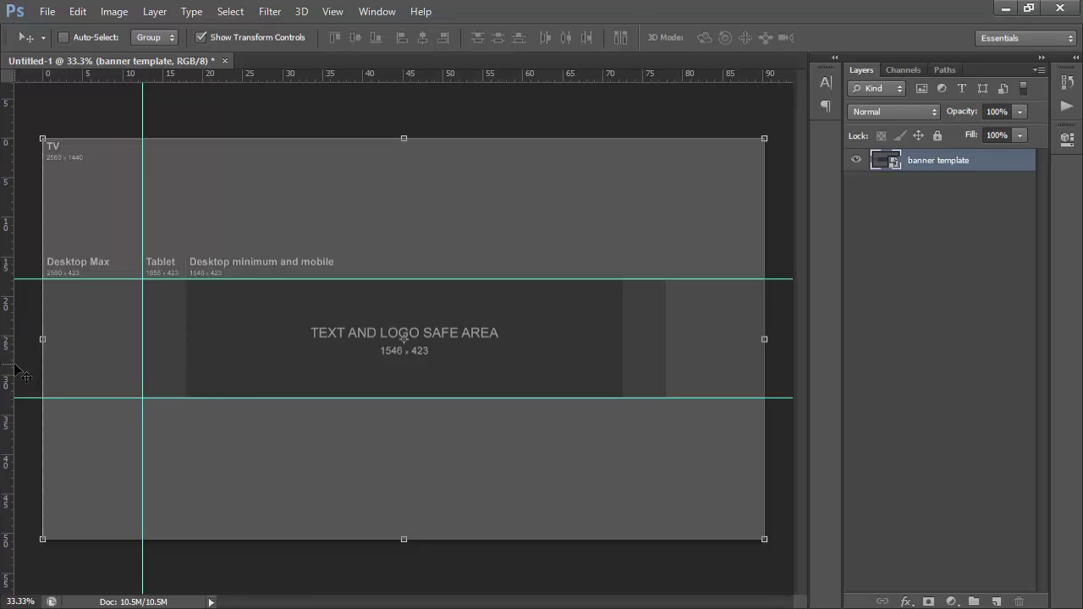
{"action": "left_click_drag", "start_coordinate": [14, 372], "coordinate": [186, 360]}
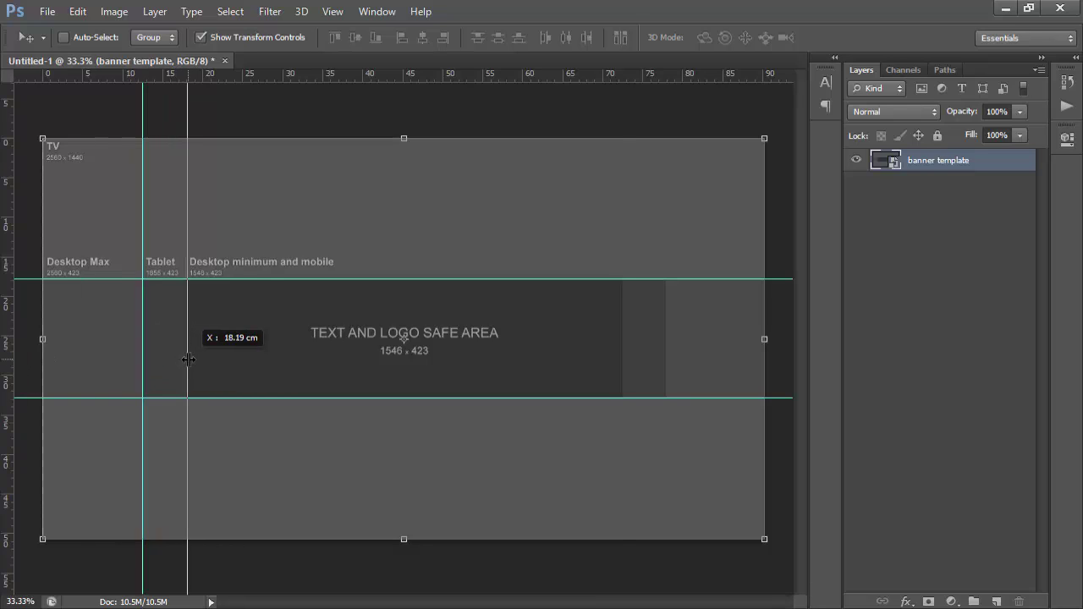
{"action": "left_click_drag", "start_coordinate": [186, 360], "coordinate": [186, 359]}
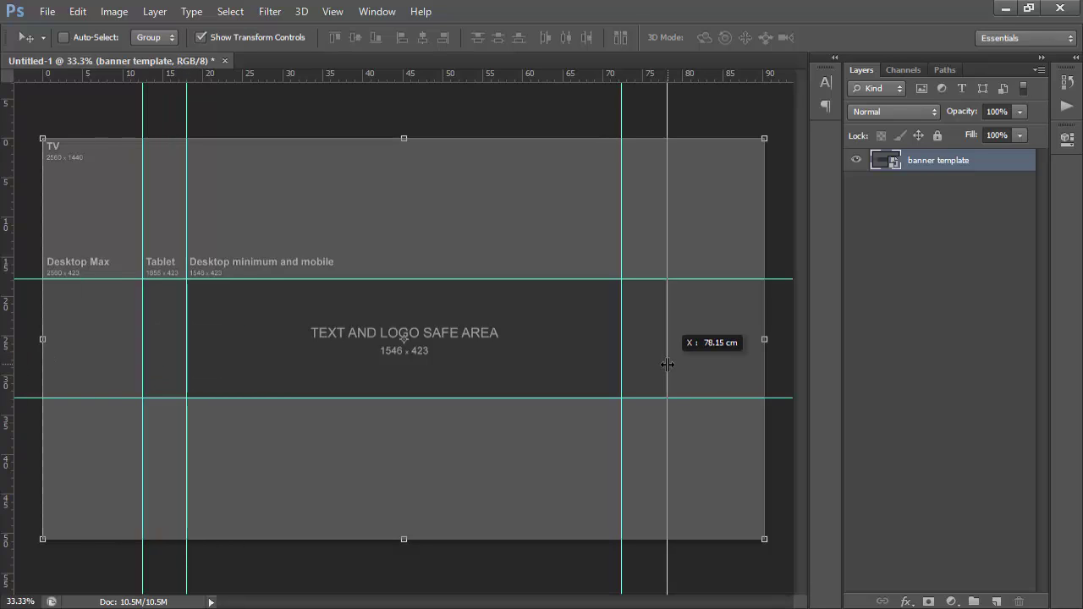
{"action": "left_click_drag", "start_coordinate": [667, 364], "coordinate": [666, 364]}
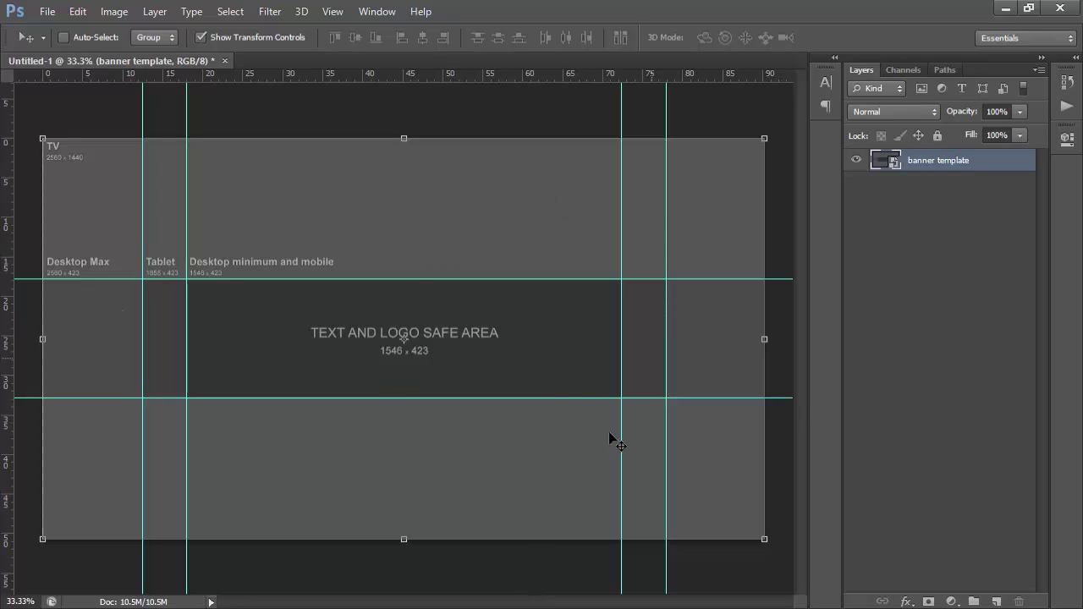
- Switch to Chrome, go to the red stripe background image results, and close the 2560x1440 template page
{"action": "mouse_move", "coordinate": [601, 608]}
{"action": "left_click", "coordinate": [600, 558]}
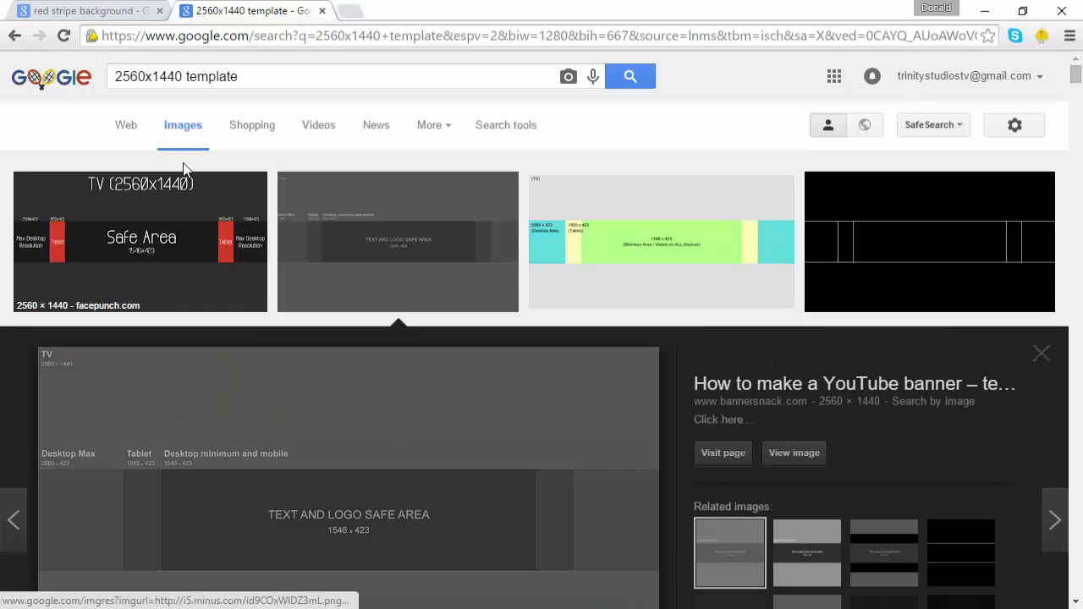
{"action": "left_click", "coordinate": [117, 10]}
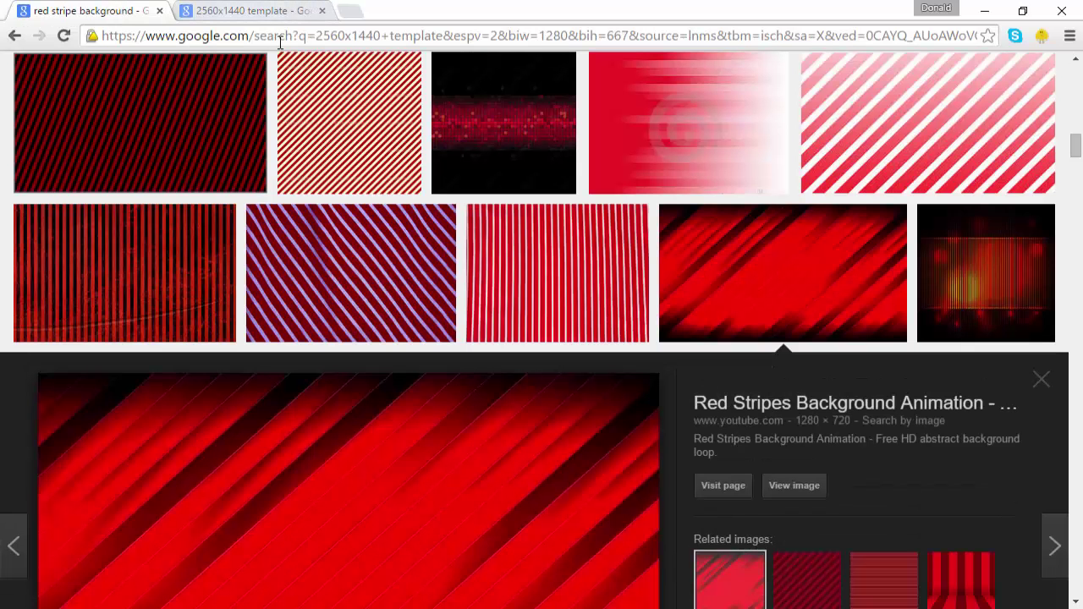
{"action": "scroll", "coordinate": [234, 234], "scroll_direction": "down", "scroll_amount": 5}
{"action": "scroll", "coordinate": [235, 234], "scroll_direction": "up", "scroll_amount": 3}
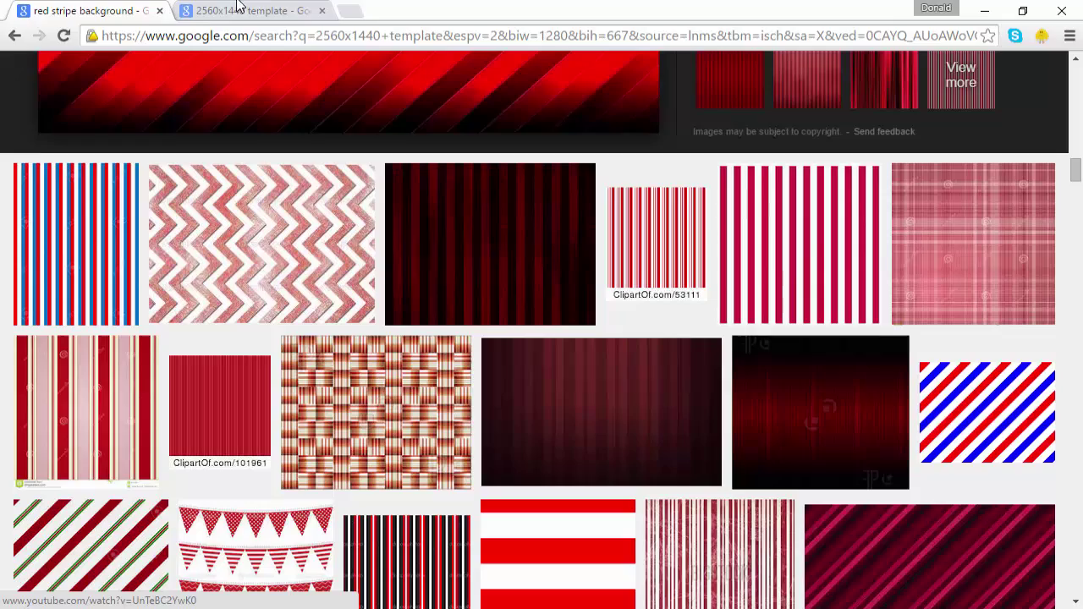
{"action": "left_click", "coordinate": [321, 10]}
{"action": "scroll", "coordinate": [525, 300], "scroll_direction": "up", "scroll_amount": 3}
{"action": "scroll", "coordinate": [473, 301], "scroll_direction": "up", "scroll_amount": 2}
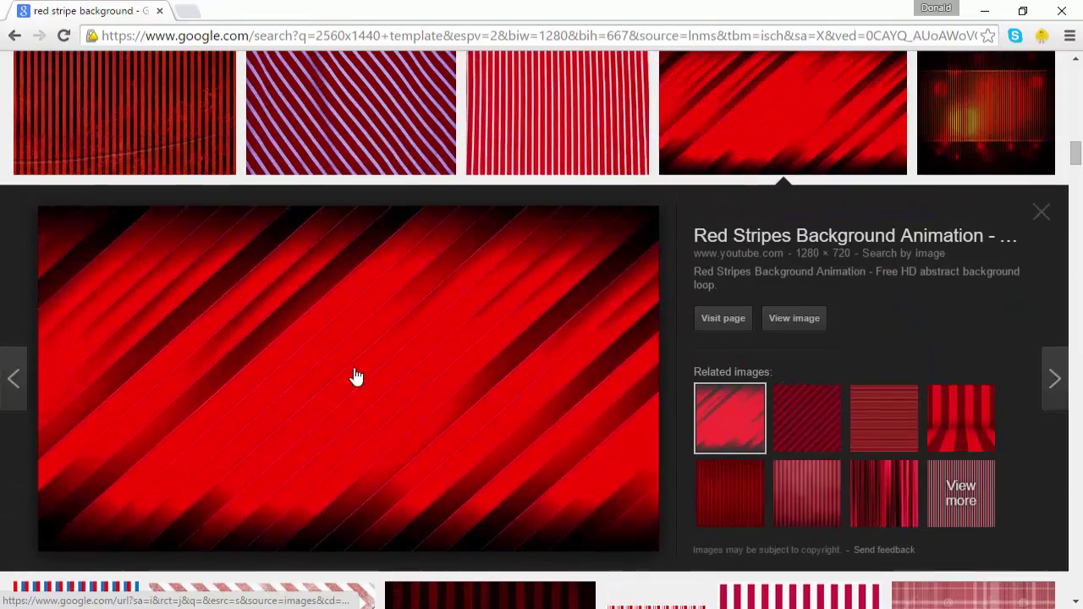
- Look through the red stripe backgrounds and open the save dialog for the Red Stripes Background Animation image without saving
{"action": "scroll", "coordinate": [347, 254], "scroll_direction": "up", "scroll_amount": 10}
{"action": "scroll", "coordinate": [346, 161], "scroll_direction": "down", "scroll_amount": 5}
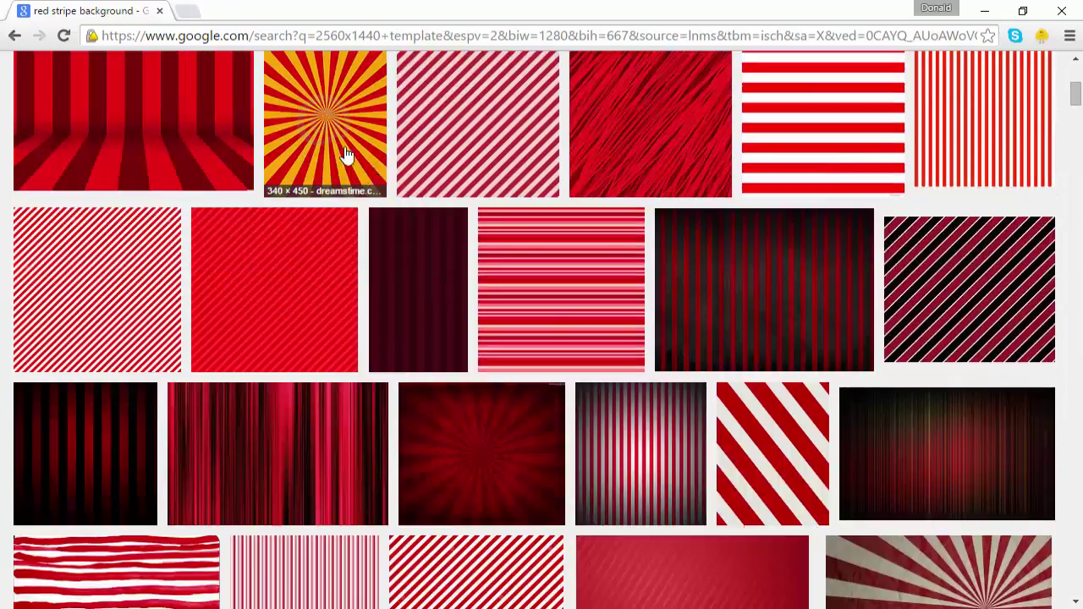
{"action": "scroll", "coordinate": [311, 279], "scroll_direction": "down", "scroll_amount": 3}
{"action": "scroll", "coordinate": [341, 276], "scroll_direction": "down", "scroll_amount": 15}
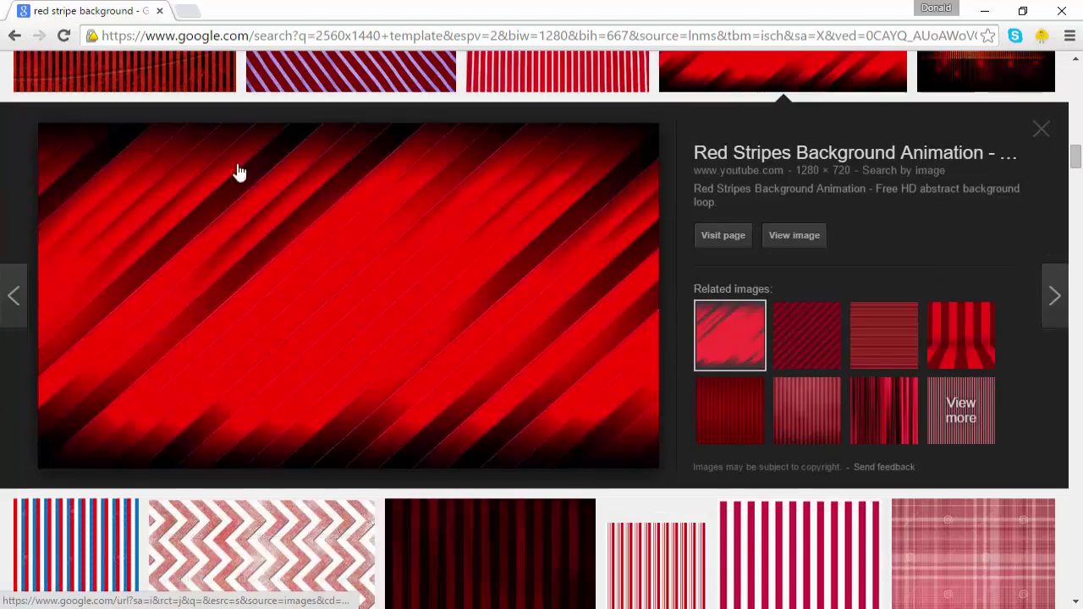
{"action": "scroll", "coordinate": [254, 339], "scroll_direction": "up", "scroll_amount": 1}
{"action": "right_click", "coordinate": [305, 333]}
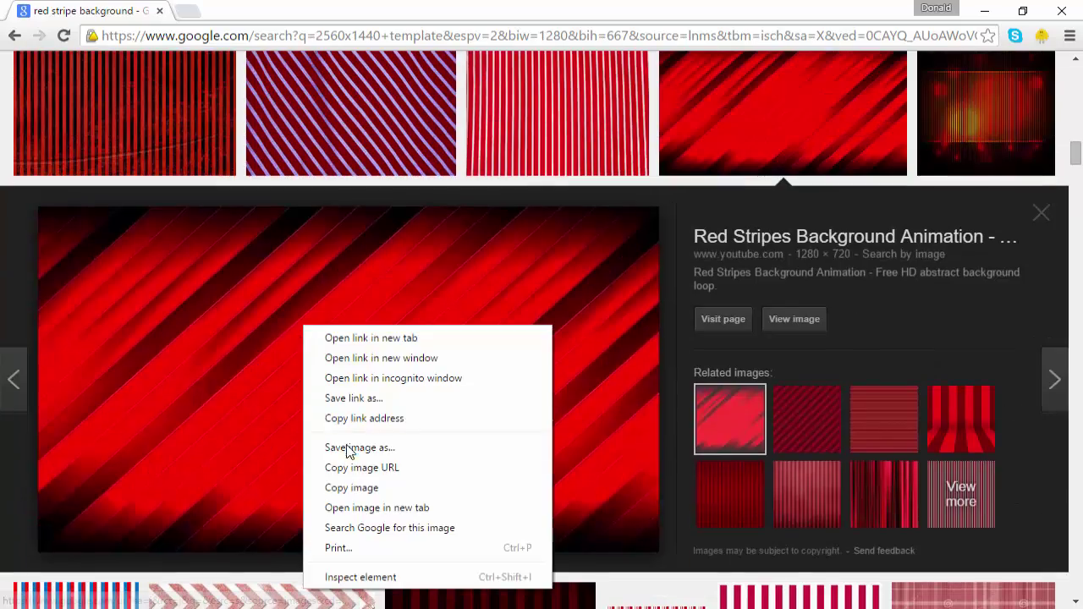
{"action": "left_click", "coordinate": [355, 452]}
{"action": "left_click", "coordinate": [462, 373]}
- Preview the black and red vertical-stripe wallpaper from tancap.in among the image results
{"action": "scroll", "coordinate": [434, 363], "scroll_direction": "up", "scroll_amount": 10}
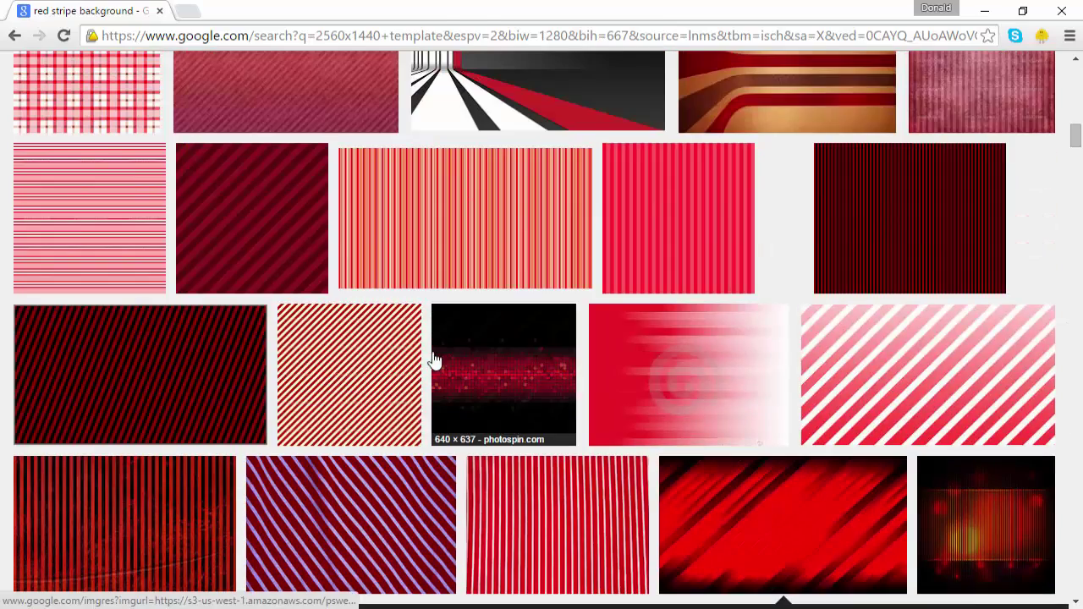
{"action": "scroll", "coordinate": [134, 298], "scroll_direction": "up", "scroll_amount": 5}
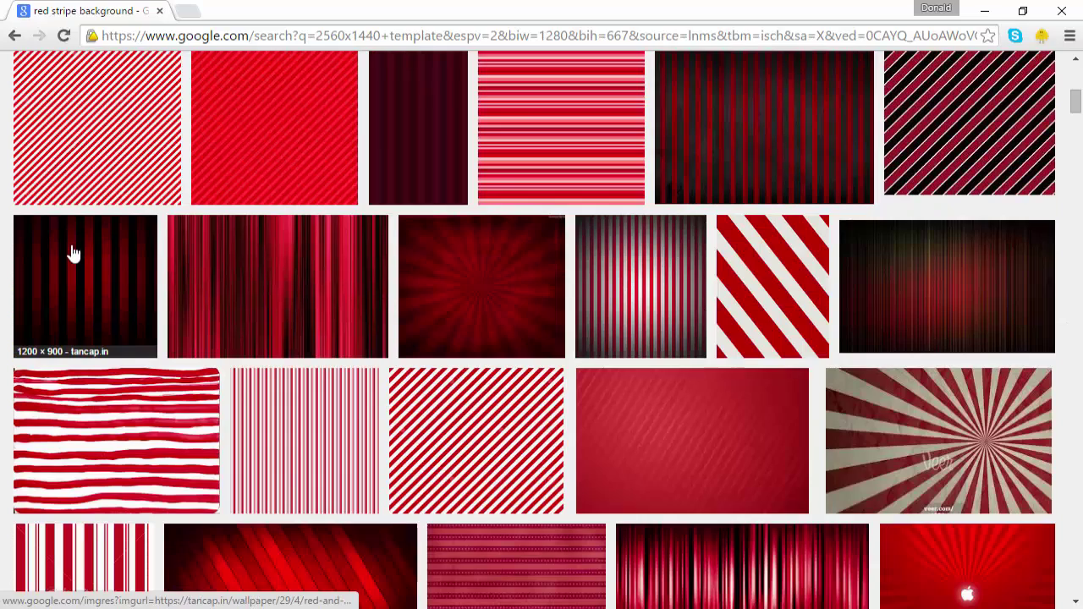
{"action": "left_click", "coordinate": [73, 252]}
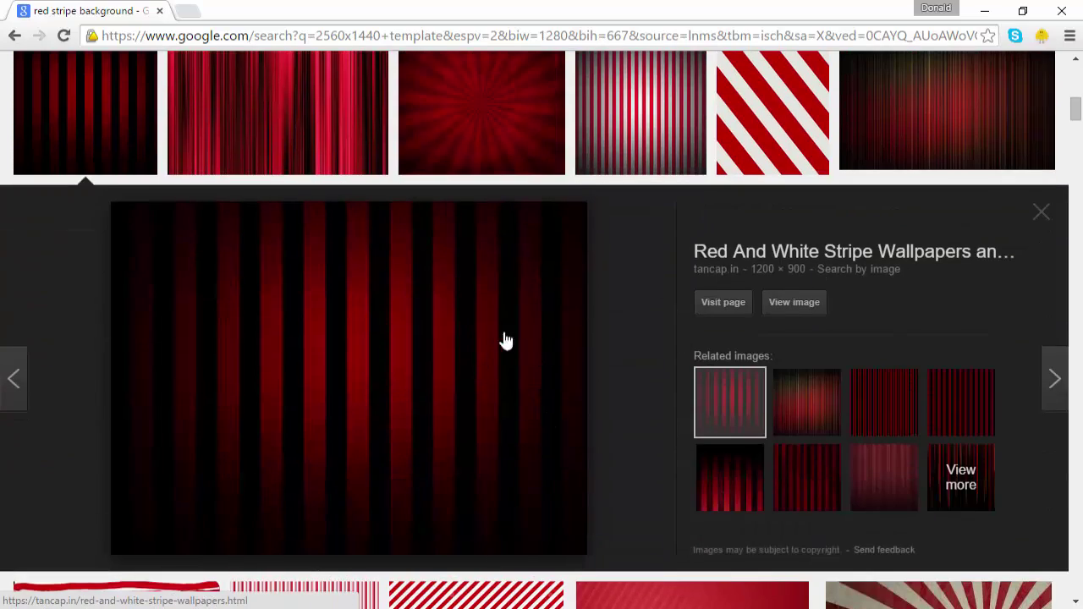
{"action": "scroll", "coordinate": [49, 342], "scroll_direction": "up", "scroll_amount": 1}
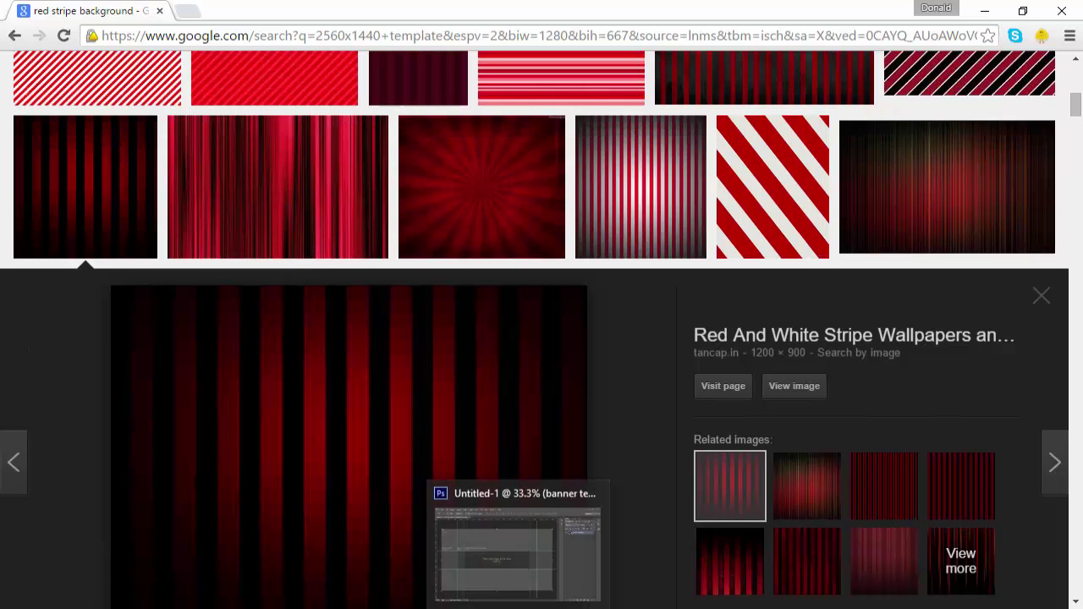
- Switch back to Photoshop and show the hidden toolbox again
{"action": "left_click", "coordinate": [514, 608]}
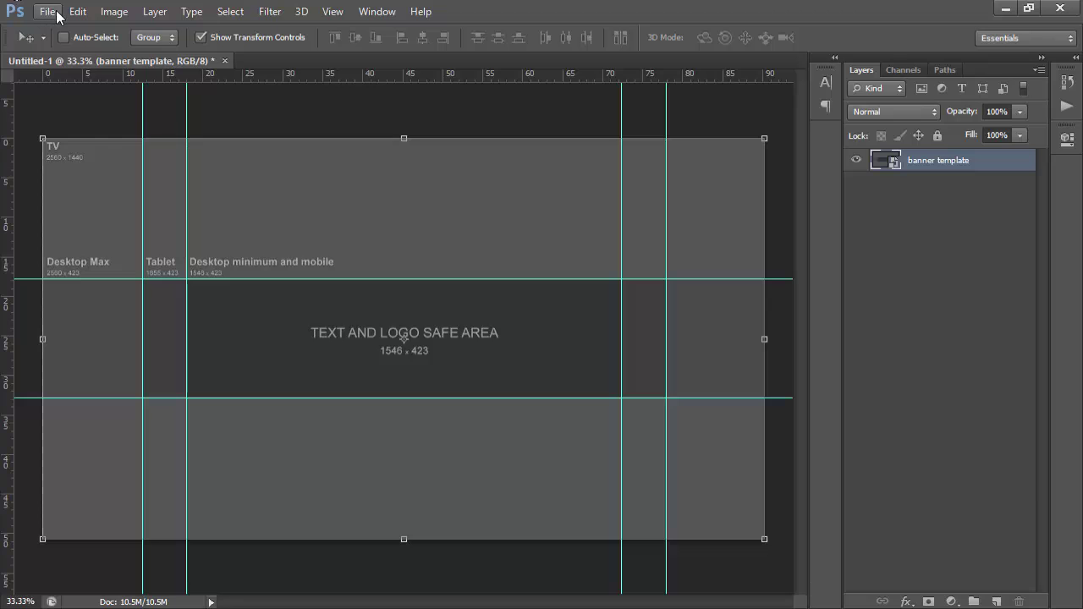
{"action": "left_click", "coordinate": [378, 11]}
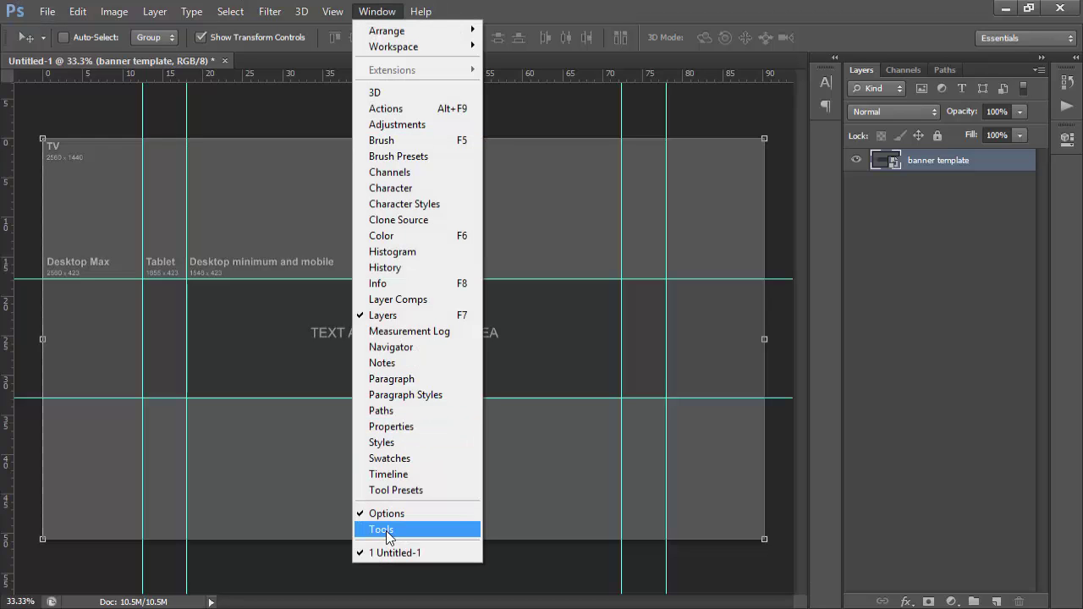
{"action": "left_click", "coordinate": [420, 528]}
- Place maxresdefault.jpg from the Random Images folder and scale it to cover the whole banner canvas
{"action": "left_click", "coordinate": [47, 11]}
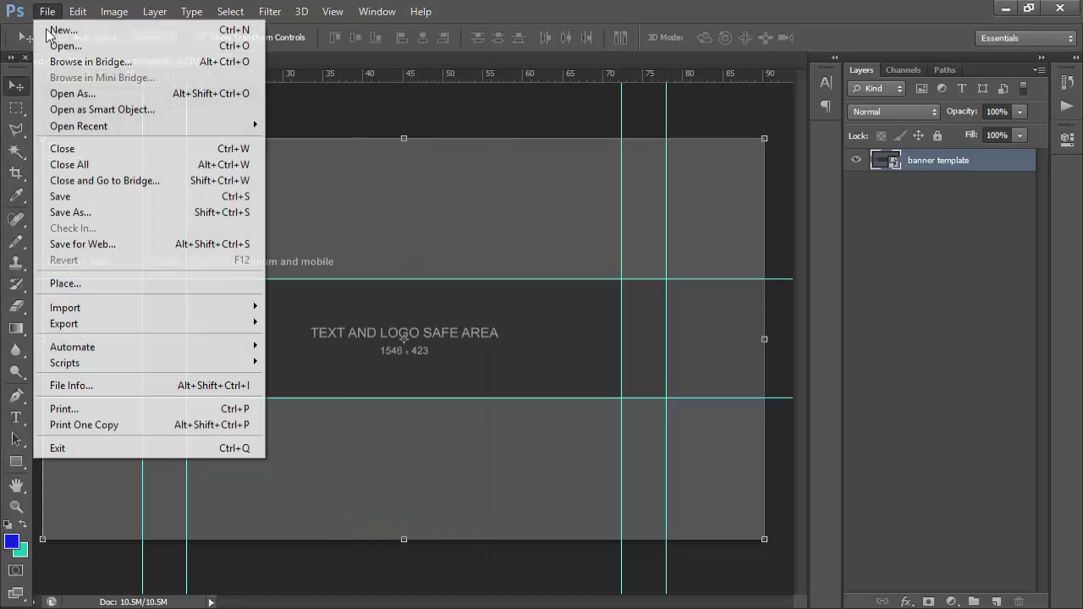
{"action": "left_click", "coordinate": [64, 284]}
{"action": "scroll", "coordinate": [542, 254], "scroll_direction": "down", "scroll_amount": 5}
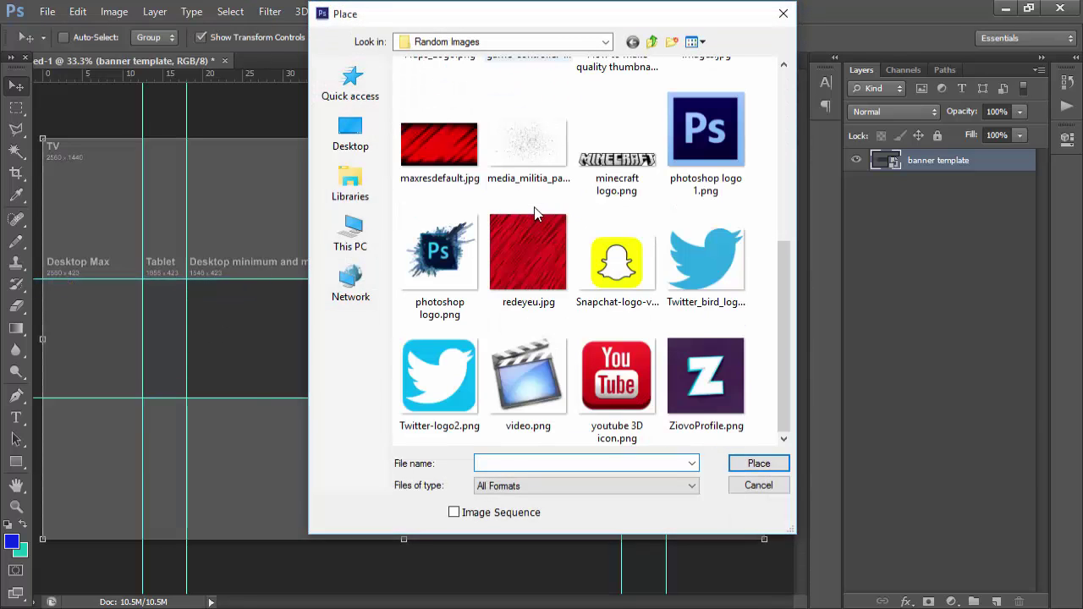
{"action": "double_click", "coordinate": [422, 146]}
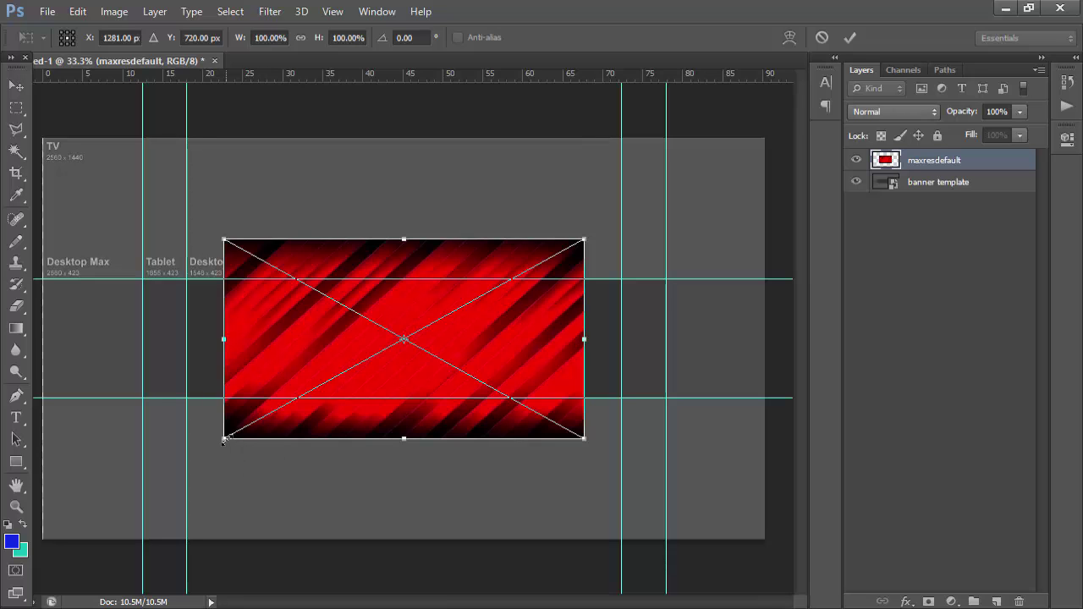
{"action": "left_click_drag", "start_coordinate": [224, 439], "coordinate": [42, 538]}
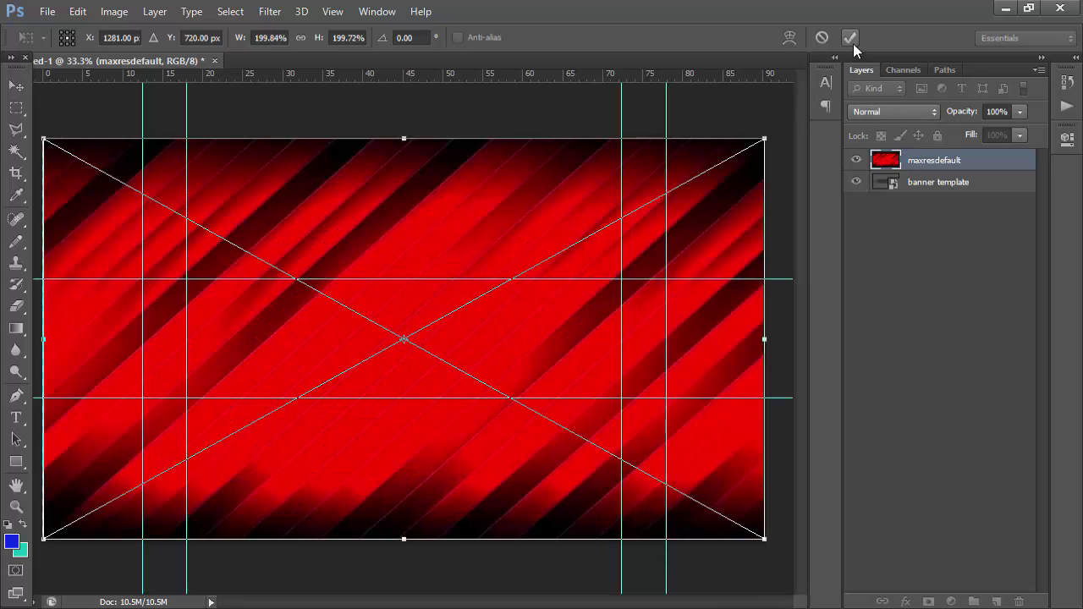
{"action": "left_click", "coordinate": [850, 41]}
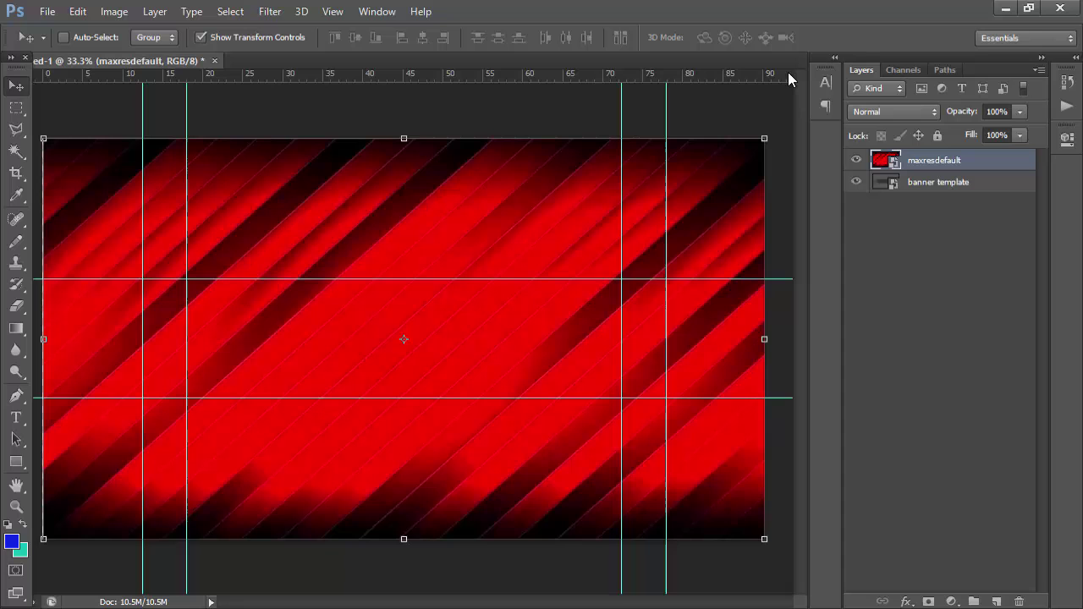
- Place images.jpg with the dark red vertical stripes and stretch it over the full banner canvas
{"action": "left_click", "coordinate": [47, 11]}
{"action": "left_click", "coordinate": [61, 280]}
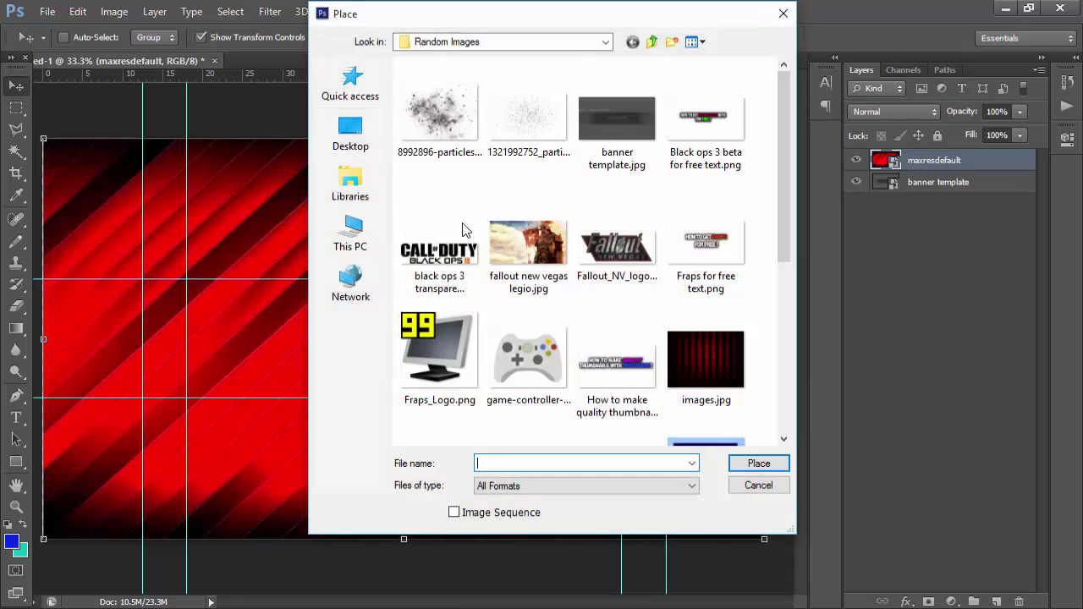
{"action": "scroll", "coordinate": [553, 304], "scroll_direction": "down", "scroll_amount": 3}
{"action": "scroll", "coordinate": [568, 305], "scroll_direction": "up", "scroll_amount": 3}
{"action": "double_click", "coordinate": [706, 360]}
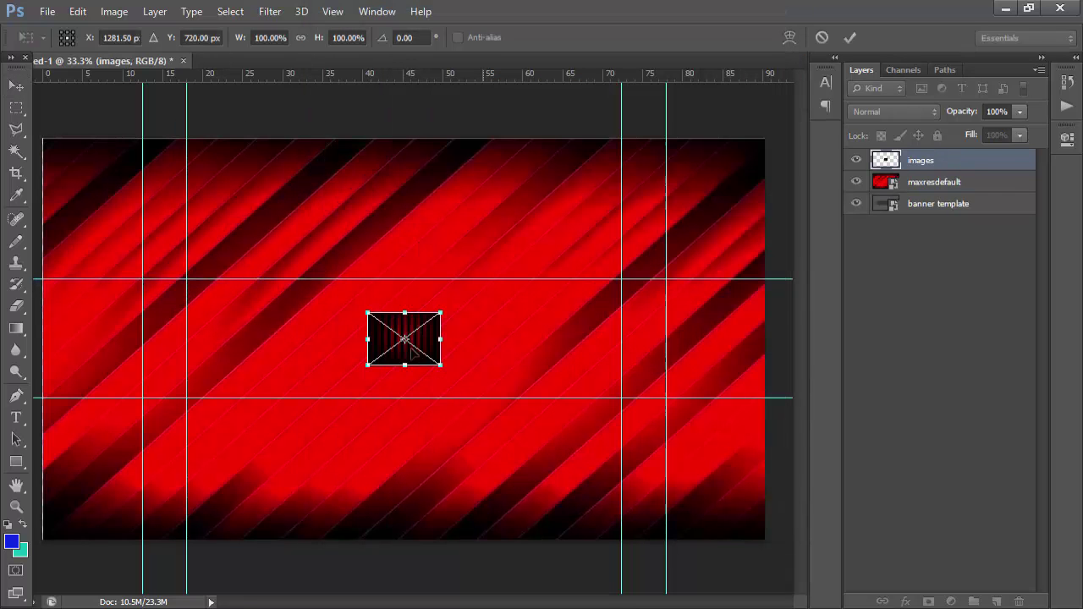
{"action": "left_click_drag", "start_coordinate": [367, 365], "coordinate": [43, 540]}
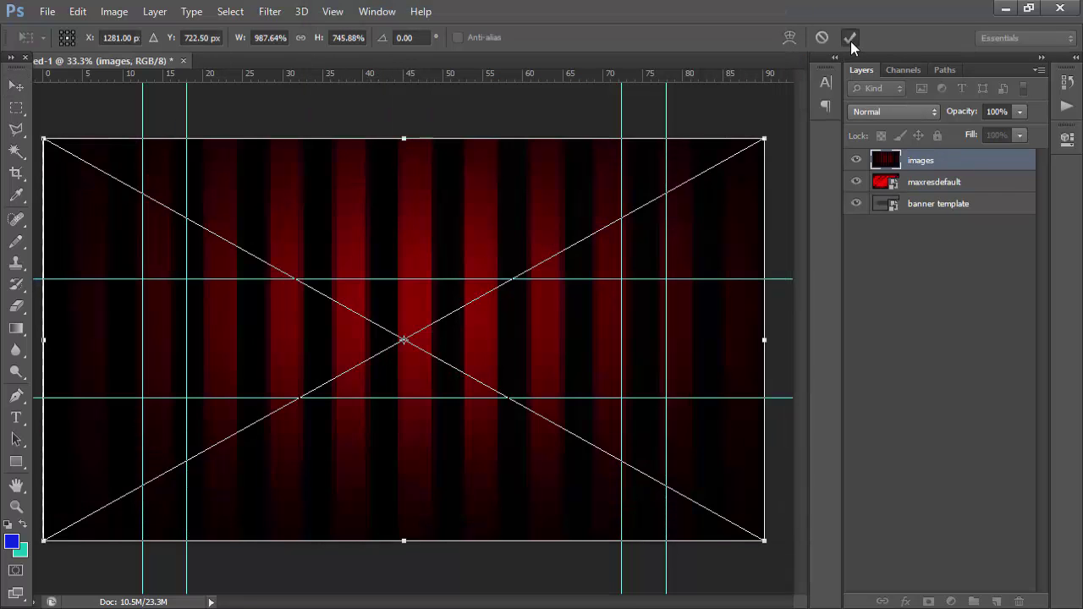
{"action": "left_click", "coordinate": [849, 37]}
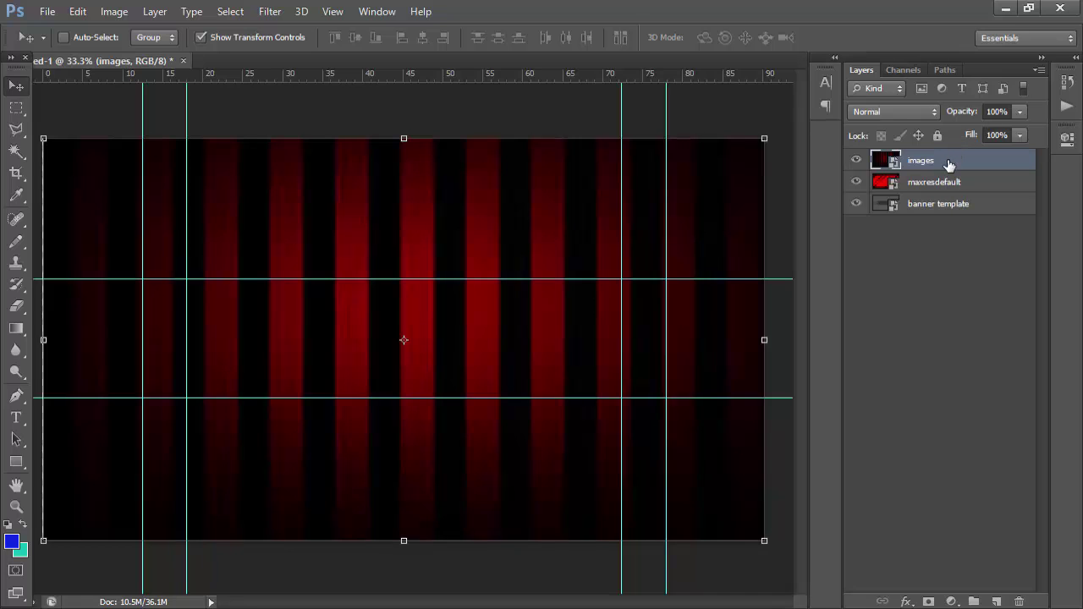
- Move the images layer below maxresdefault and lower the maxresdefault layer's opacity to 90%
{"action": "left_click_drag", "start_coordinate": [948, 164], "coordinate": [941, 198]}
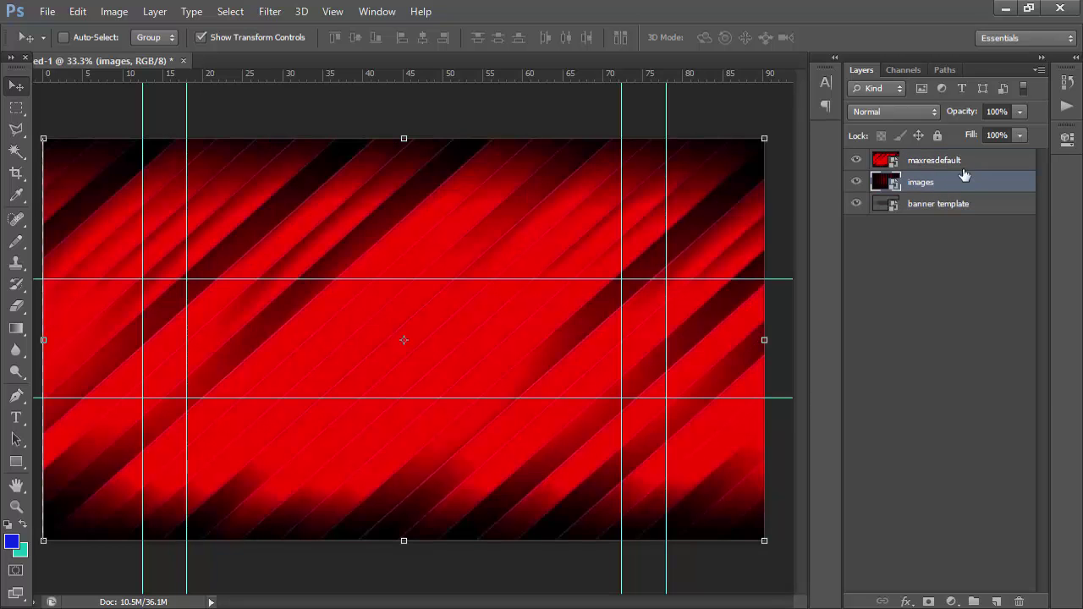
{"action": "left_click", "coordinate": [932, 169]}
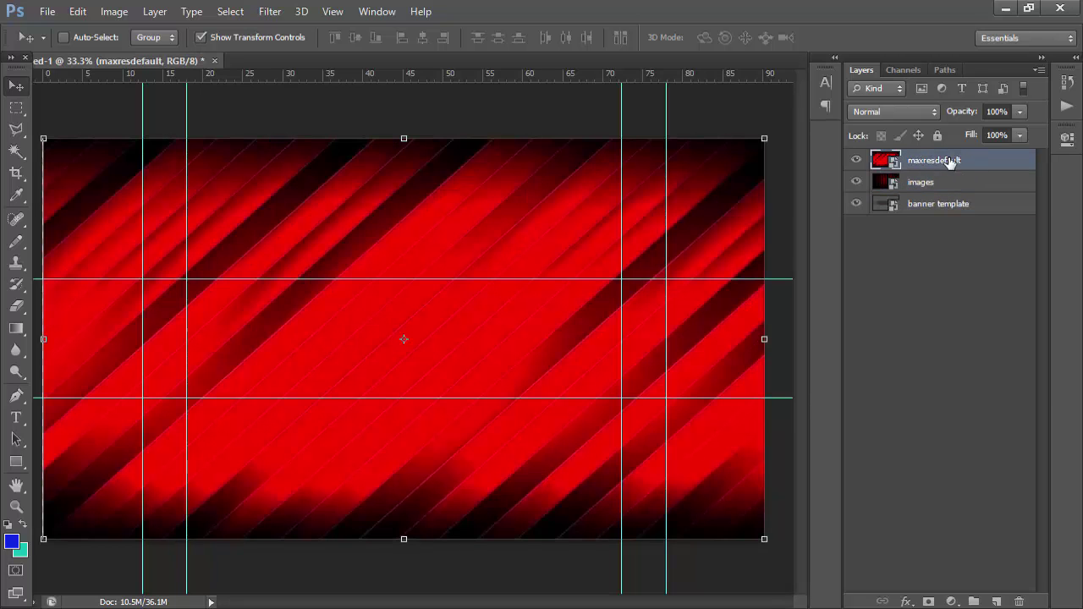
{"action": "left_click", "coordinate": [1020, 111]}
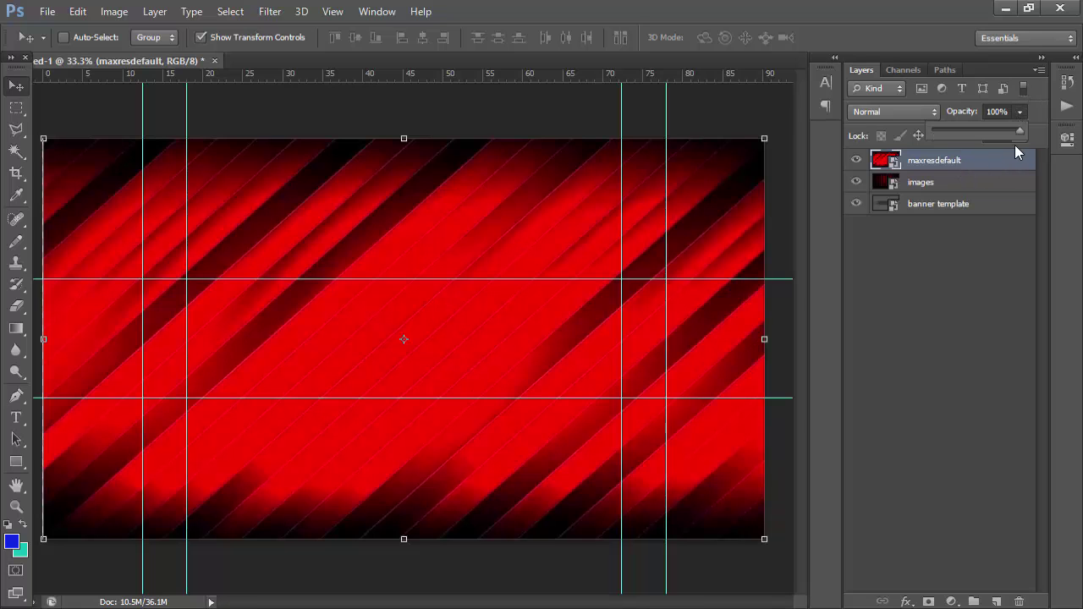
{"action": "left_click_drag", "start_coordinate": [1017, 136], "coordinate": [1014, 135]}
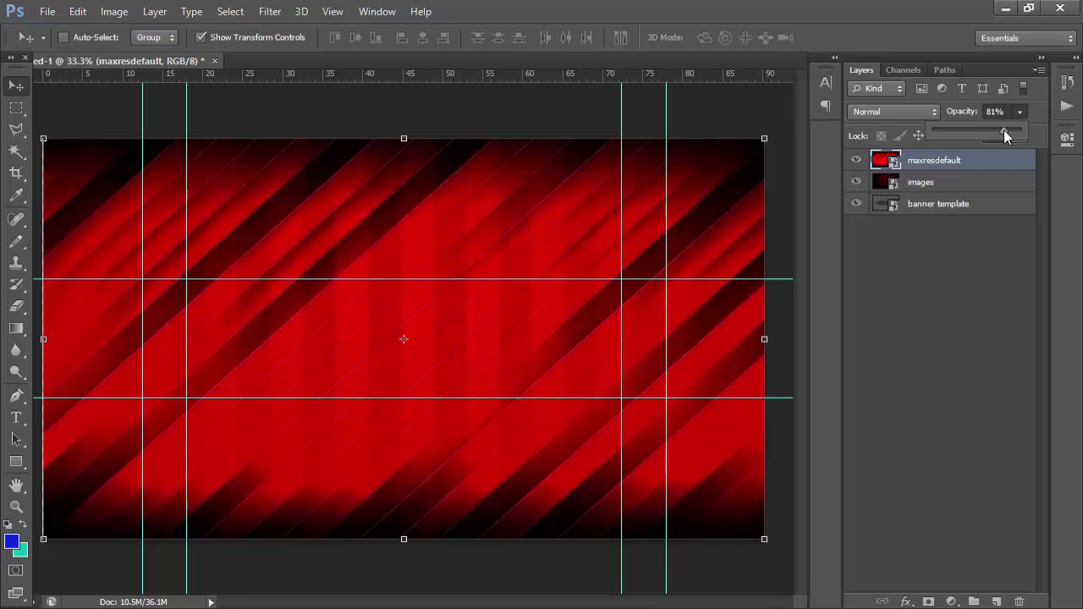
{"action": "left_click", "coordinate": [951, 266]}
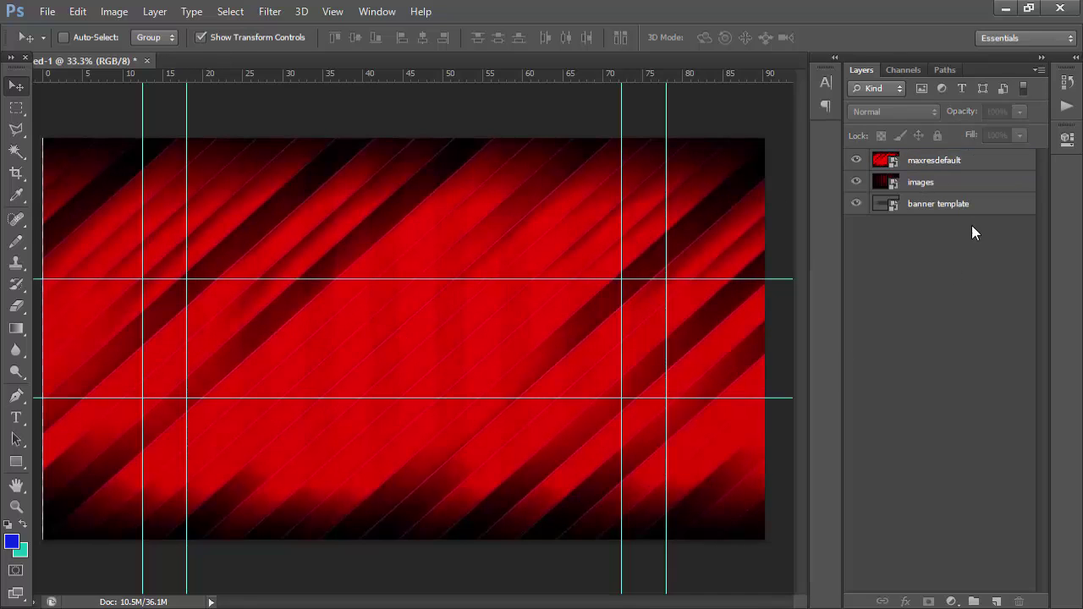
- Draw a rectangle shape of about 2611 x 1605 px that covers the entire canvas
{"action": "left_click", "coordinate": [17, 461]}
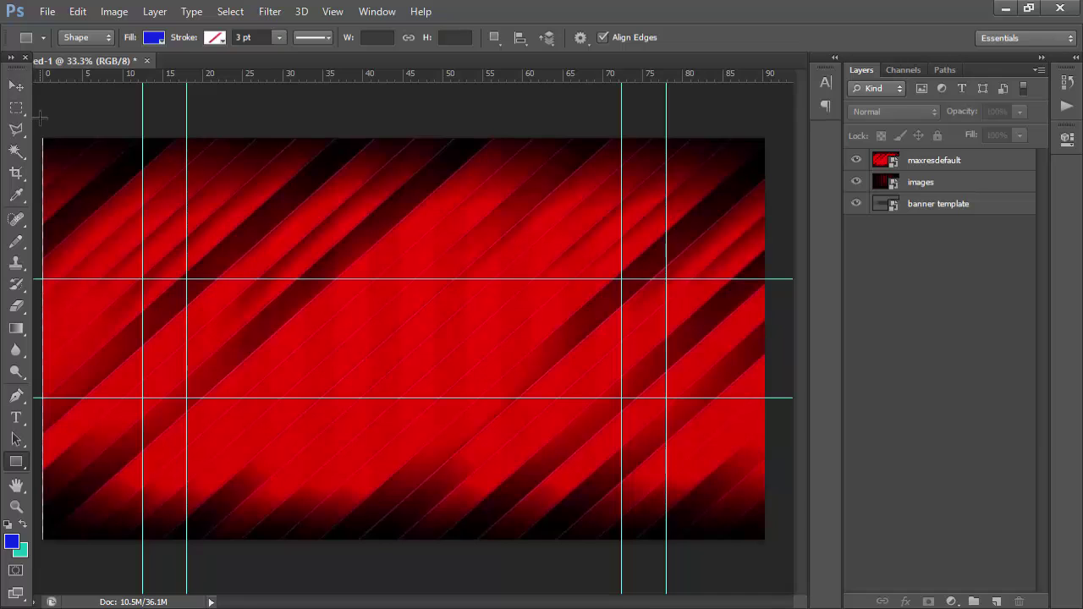
{"action": "left_click_drag", "start_coordinate": [41, 117], "coordinate": [32, 346]}
{"action": "left_click_drag", "start_coordinate": [33, 297], "coordinate": [776, 566]}
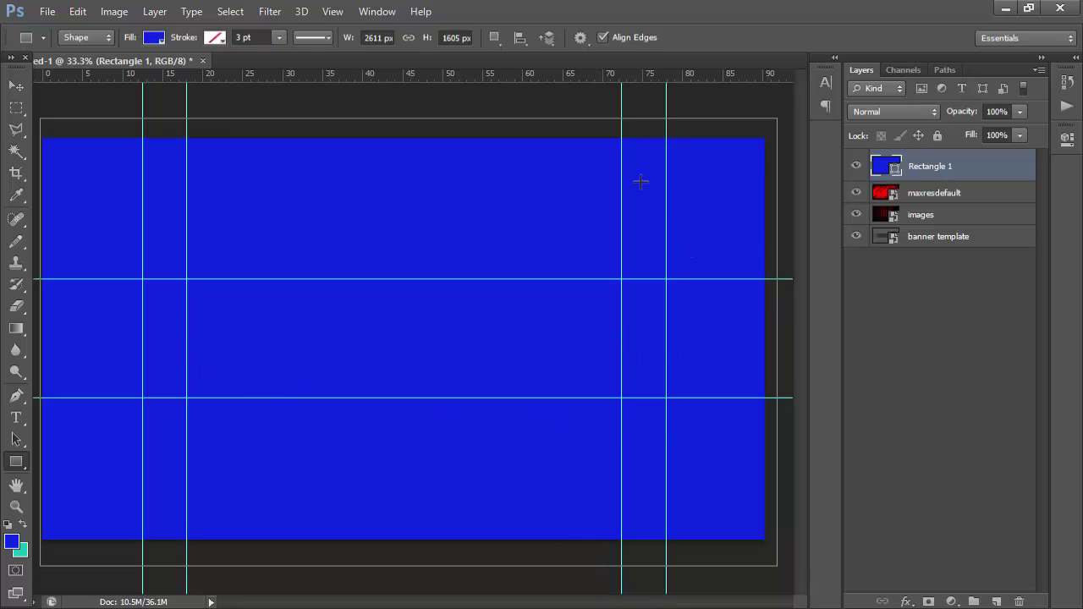
- Fill the canvas-covering rectangle with solid black and lower its layer opacity to 60%
{"action": "left_click", "coordinate": [153, 37]}
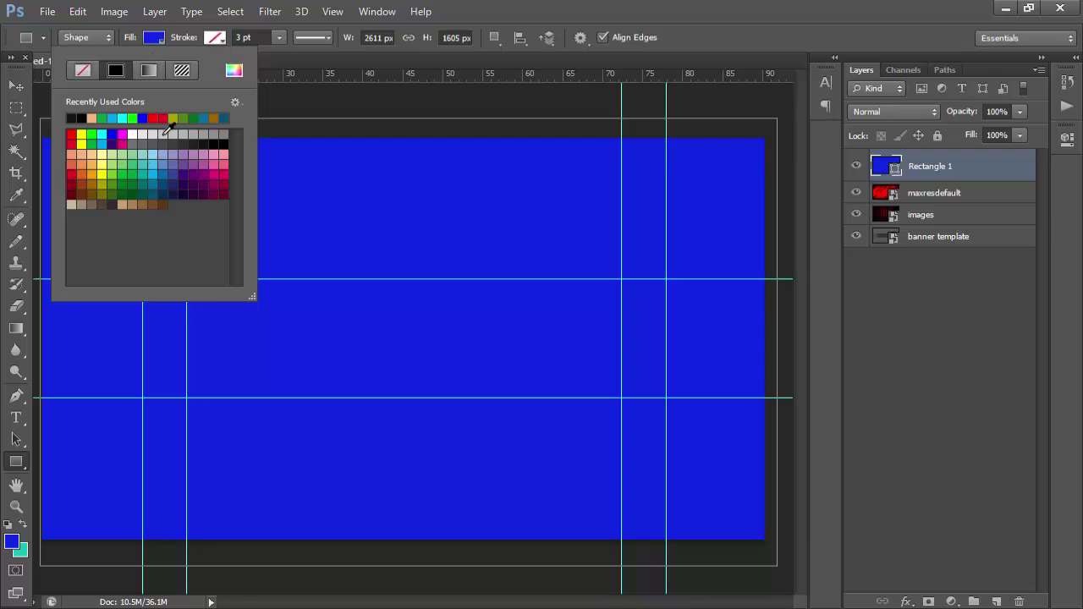
{"action": "left_click", "coordinate": [201, 143]}
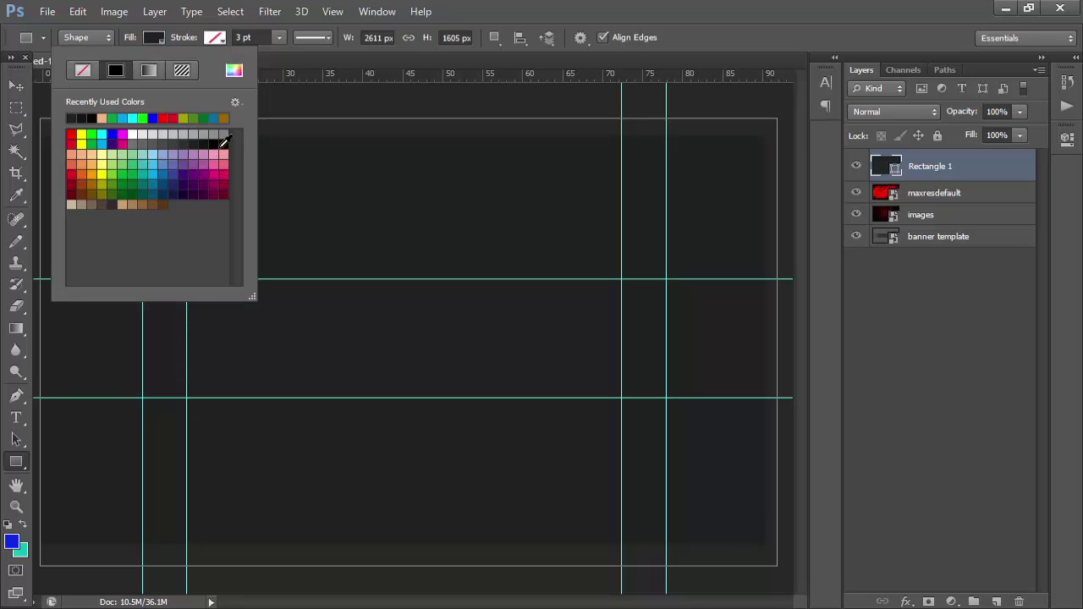
{"action": "left_click", "coordinate": [224, 145]}
{"action": "left_click", "coordinate": [15, 89]}
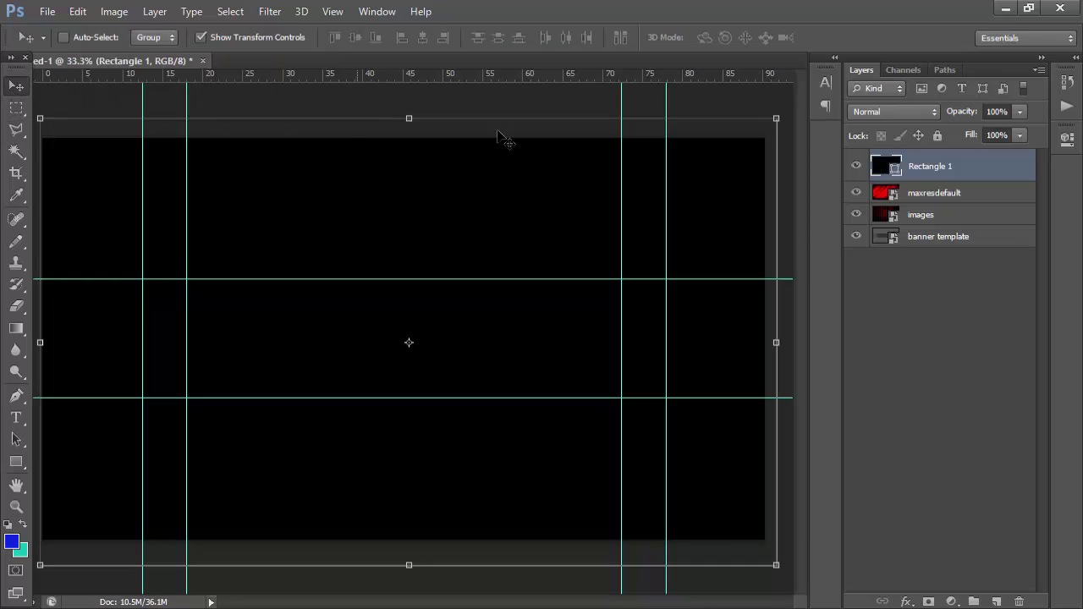
{"action": "left_click", "coordinate": [1017, 115]}
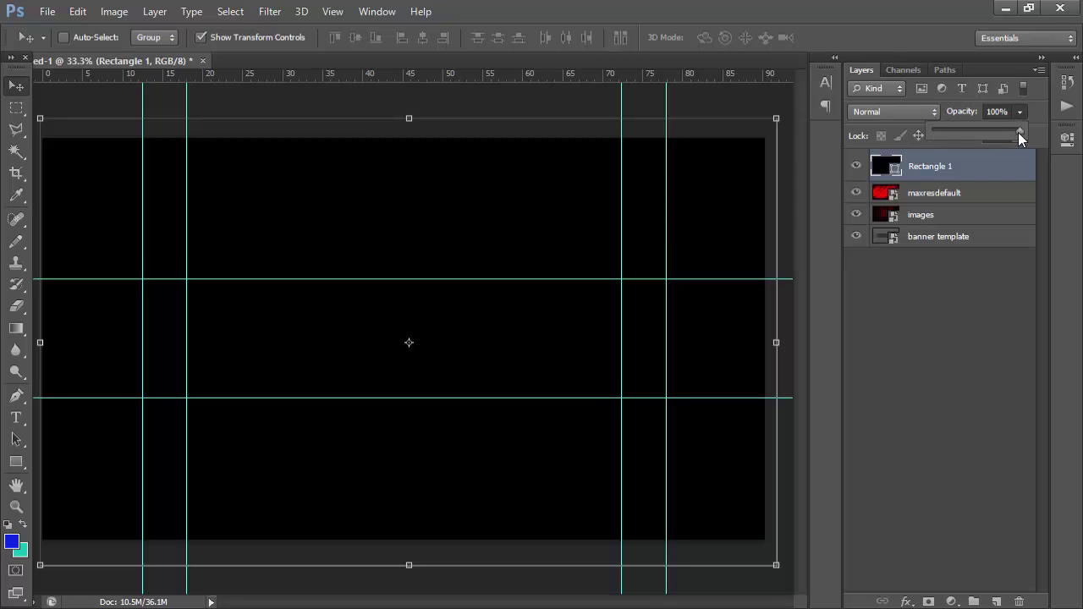
{"action": "left_click_drag", "start_coordinate": [1018, 133], "coordinate": [986, 136]}
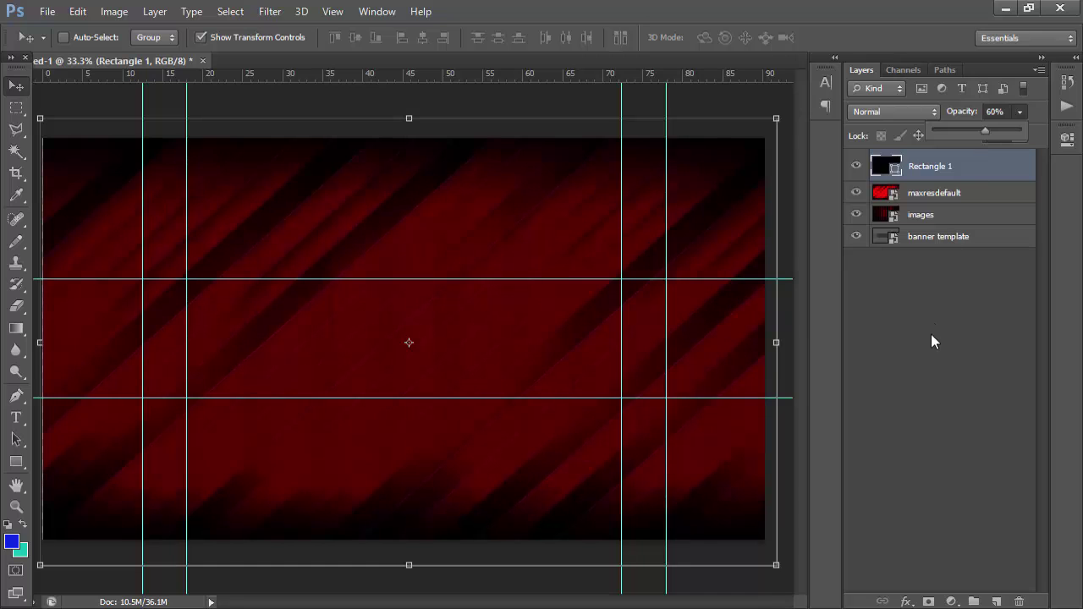
- Move the images layer above maxresdefault, directly below the black rectangle, adjust its opacity slightly, and deselect all layers
{"action": "key", "text": "ctrl+t"}
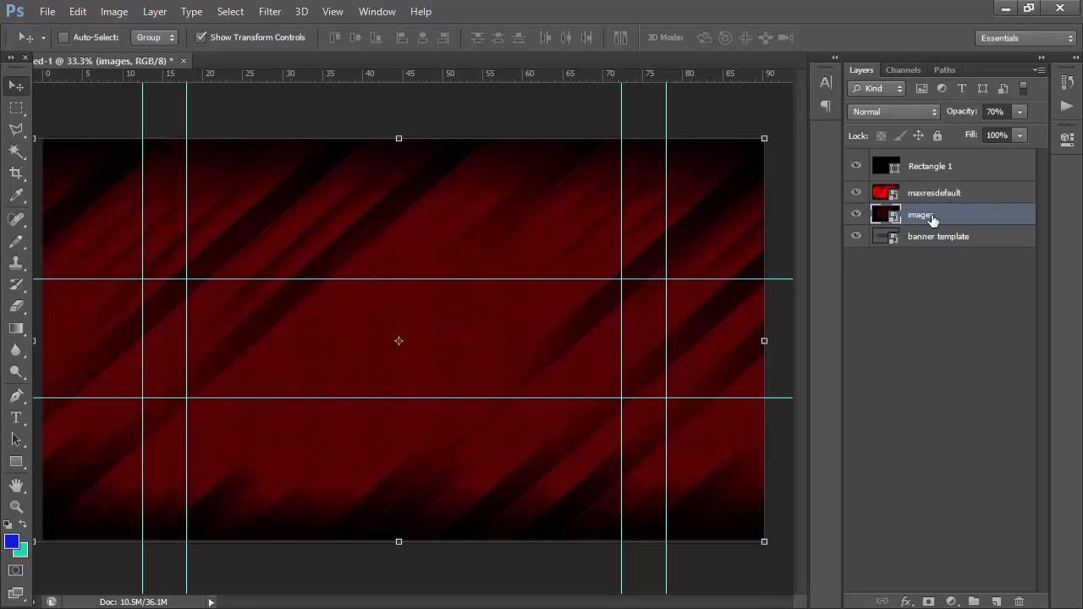
{"action": "left_click_drag", "start_coordinate": [931, 226], "coordinate": [926, 182]}
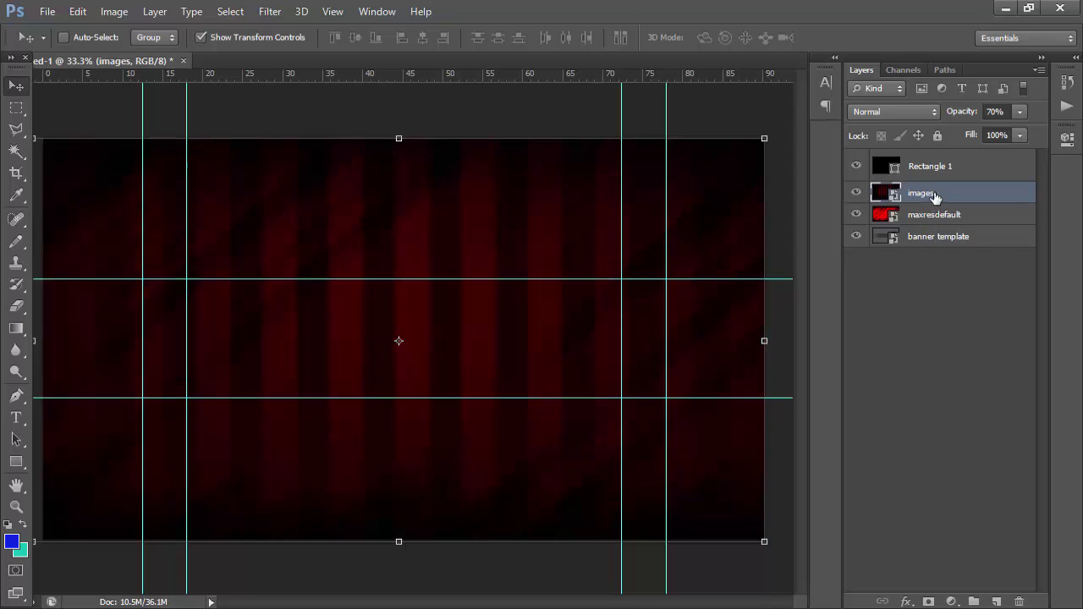
{"action": "left_click", "coordinate": [1020, 112]}
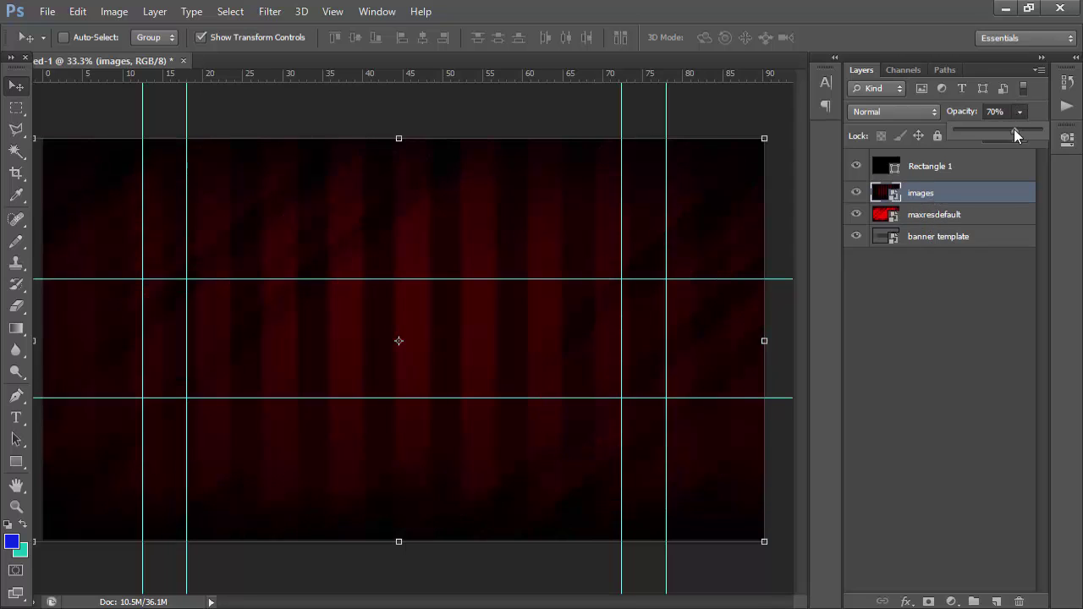
{"action": "left_click_drag", "start_coordinate": [1022, 129], "coordinate": [1010, 131]}
{"action": "left_click", "coordinate": [957, 216]}
{"action": "left_click", "coordinate": [959, 217]}
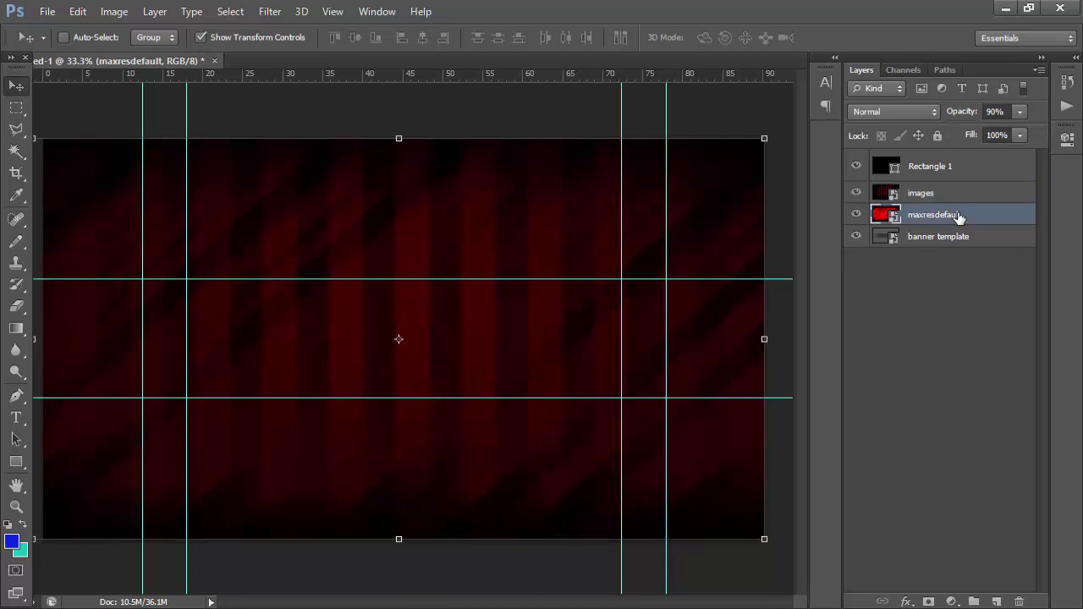
{"action": "left_click", "coordinate": [955, 193]}
{"action": "left_click", "coordinate": [926, 327]}
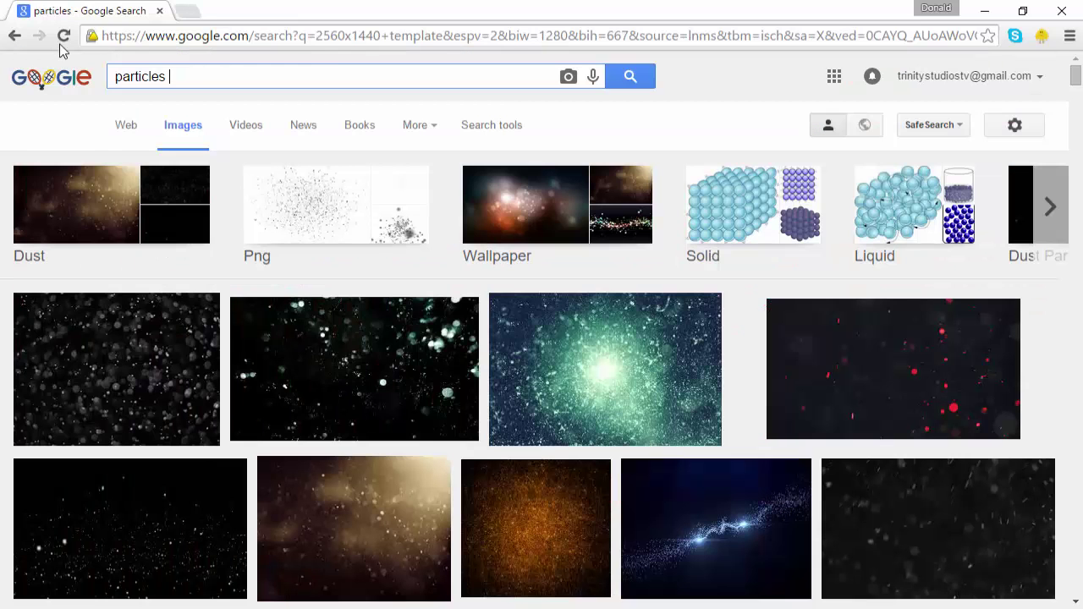
- Switch to Chrome, search images for "particles png" and preview the 3000 × 1859 Particle PNG from photoshopmalarkey2012.wordpress.com
{"action": "left_click", "coordinate": [330, 222]}
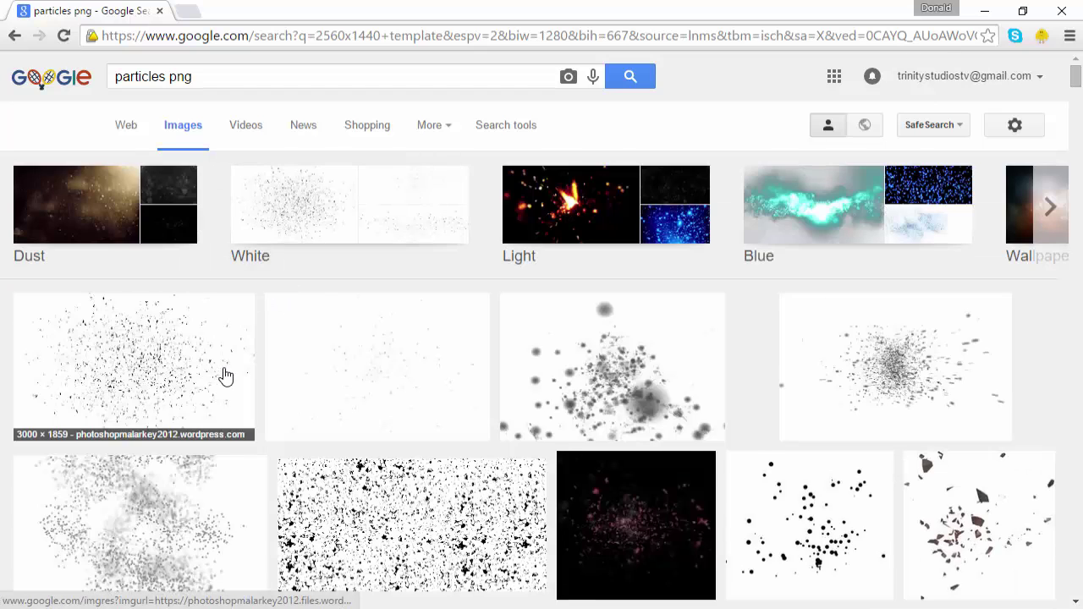
{"action": "scroll", "coordinate": [225, 377], "scroll_direction": "down", "scroll_amount": 1}
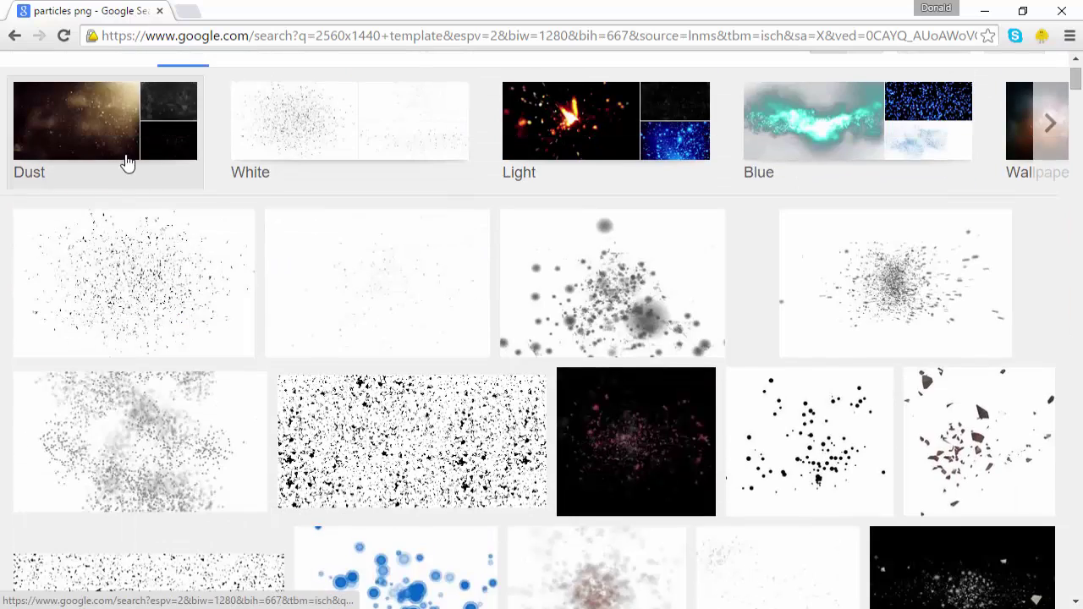
{"action": "left_click", "coordinate": [229, 286]}
{"action": "scroll", "coordinate": [406, 483], "scroll_direction": "down", "scroll_amount": 4}
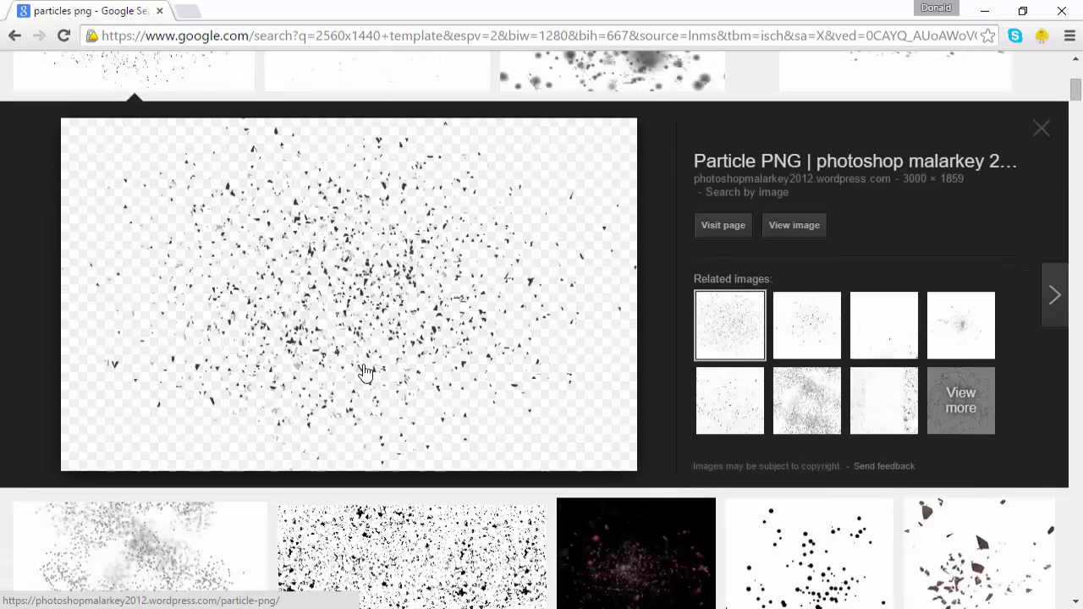
{"action": "scroll", "coordinate": [425, 222], "scroll_direction": "up", "scroll_amount": 3}
{"action": "right_click", "coordinate": [288, 298]}
{"action": "left_click", "coordinate": [344, 418]}
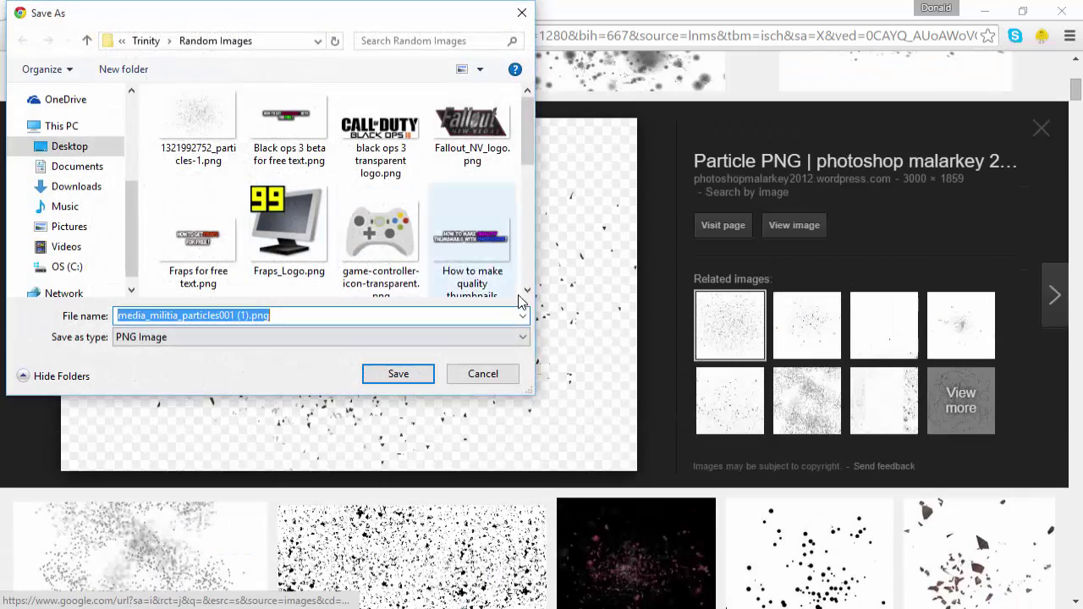
{"action": "left_click", "coordinate": [479, 373]}
{"action": "scroll", "coordinate": [412, 364], "scroll_direction": "up", "scroll_amount": 4}
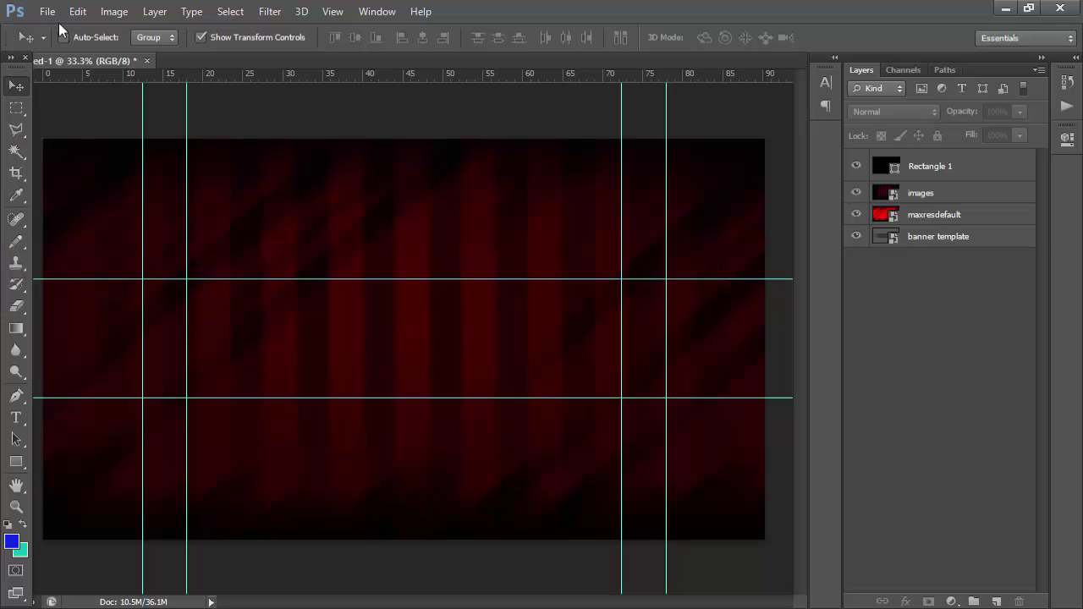
- Place media_militia_particles001.png scaled up to cover the whole canvas, and move its layer directly below the black rectangle
{"action": "left_click", "coordinate": [48, 11]}
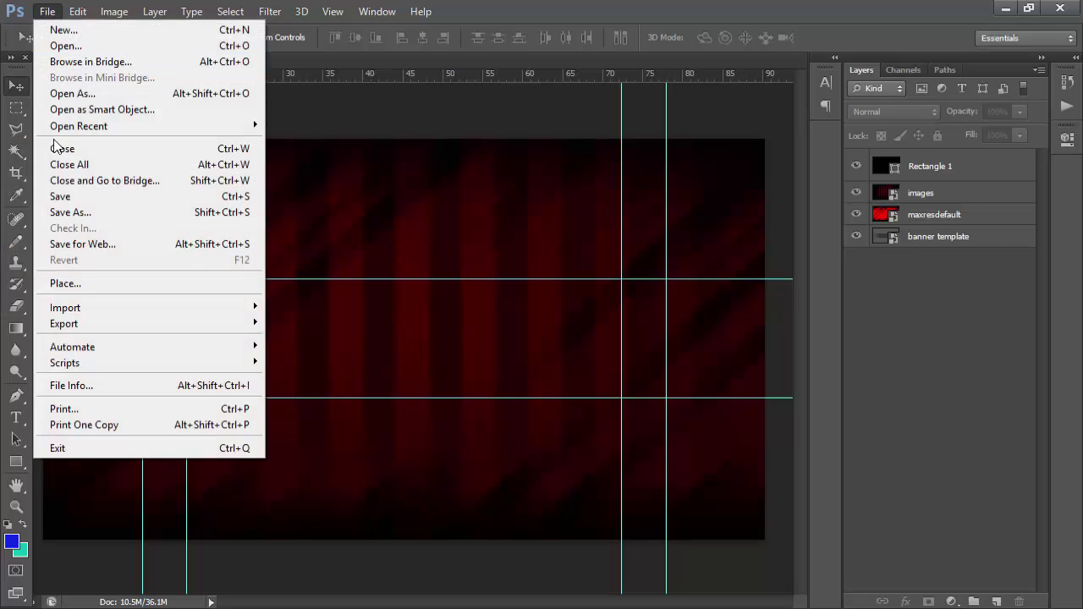
{"action": "left_click", "coordinate": [64, 283]}
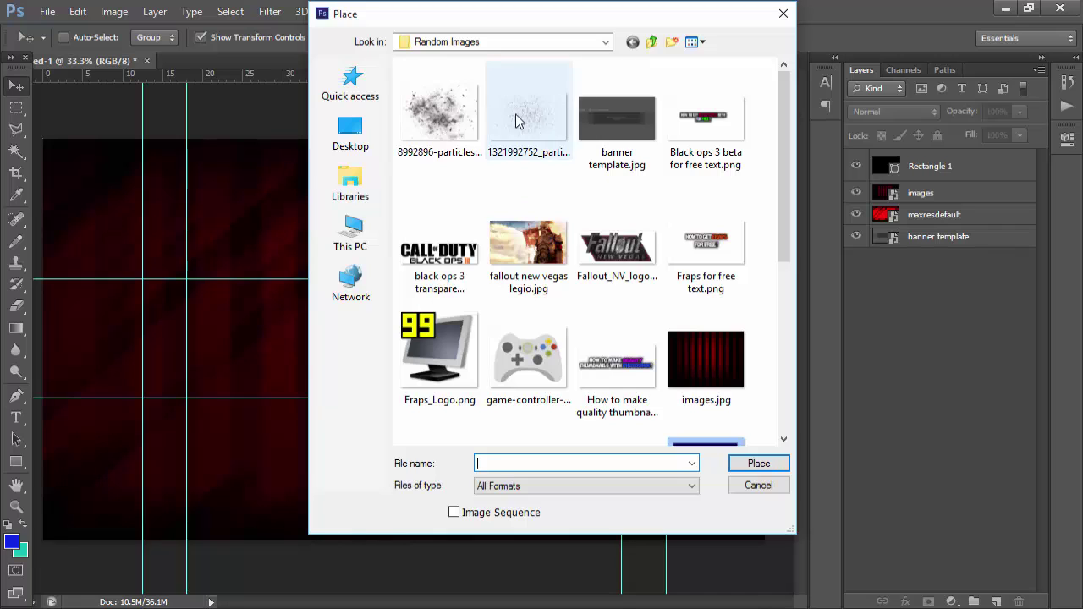
{"action": "scroll", "coordinate": [532, 130], "scroll_direction": "down", "scroll_amount": 3}
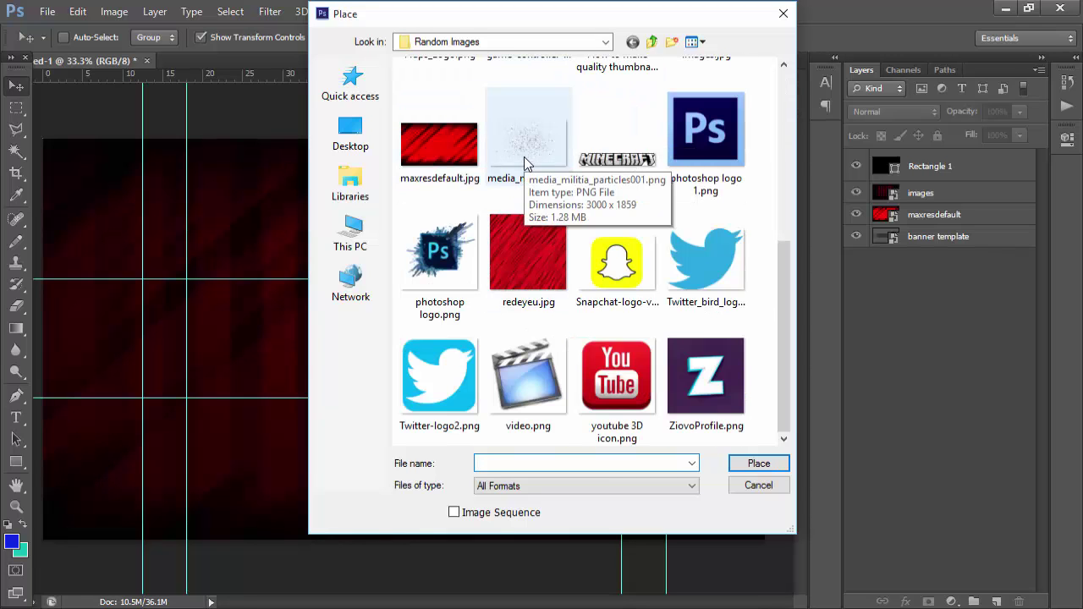
{"action": "double_click", "coordinate": [523, 157]}
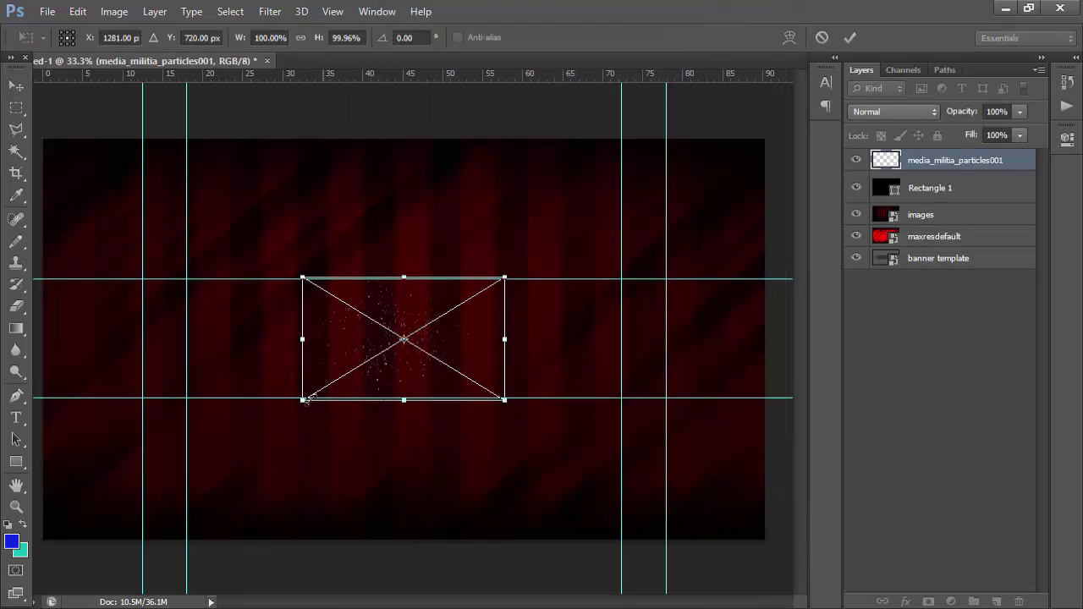
{"action": "left_click_drag", "start_coordinate": [301, 403], "coordinate": [140, 451]}
{"action": "key", "text": "Return"}
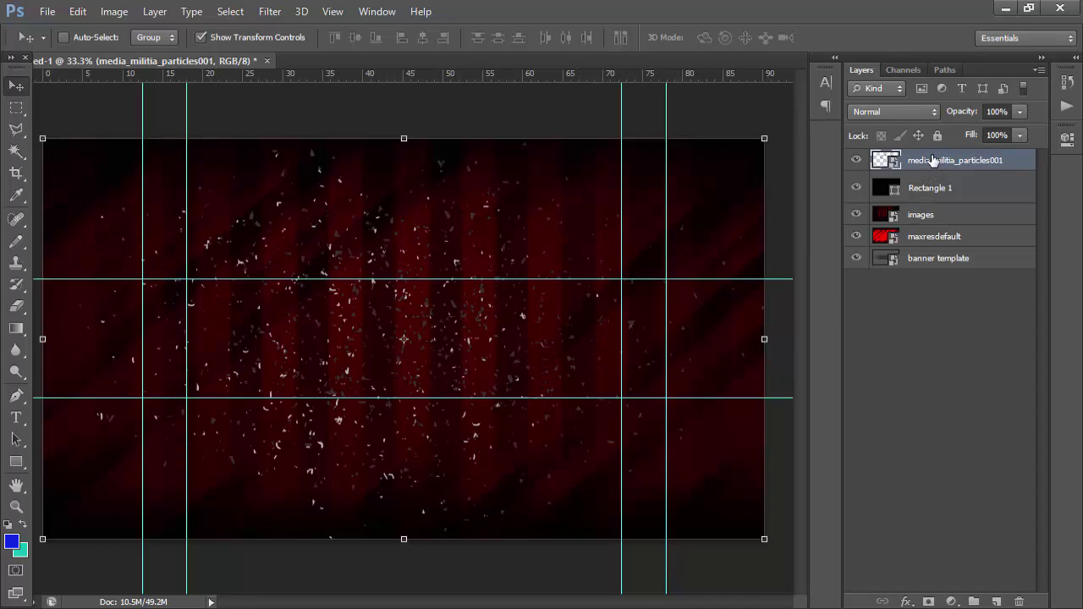
{"action": "left_click_drag", "start_coordinate": [932, 161], "coordinate": [924, 185]}
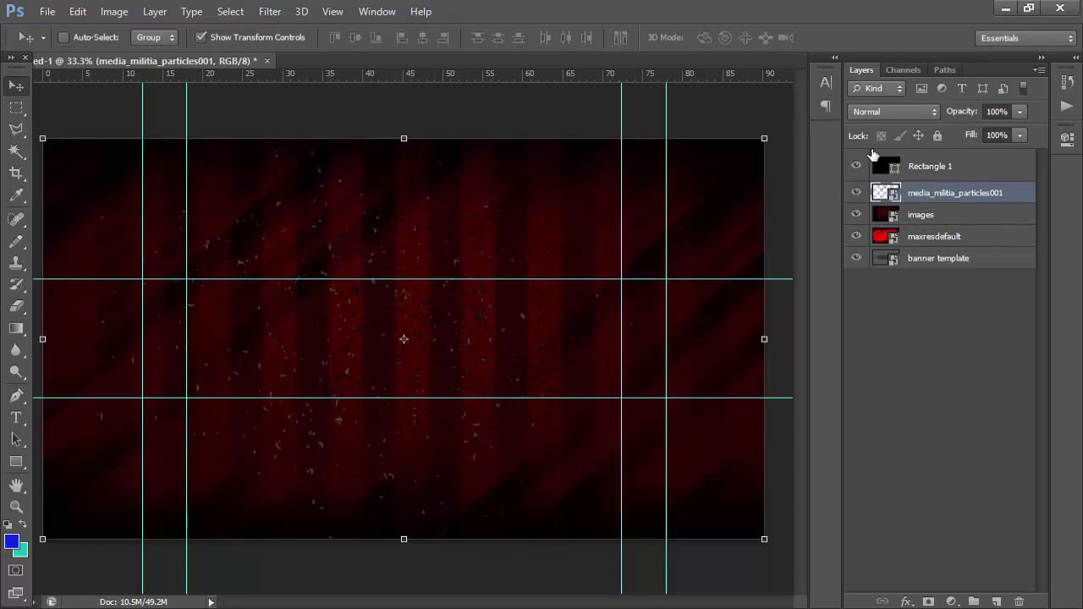
- Add a text box reading "TRINITY" in the middle of the banner between the two horizontal guides
{"action": "left_click", "coordinate": [16, 417]}
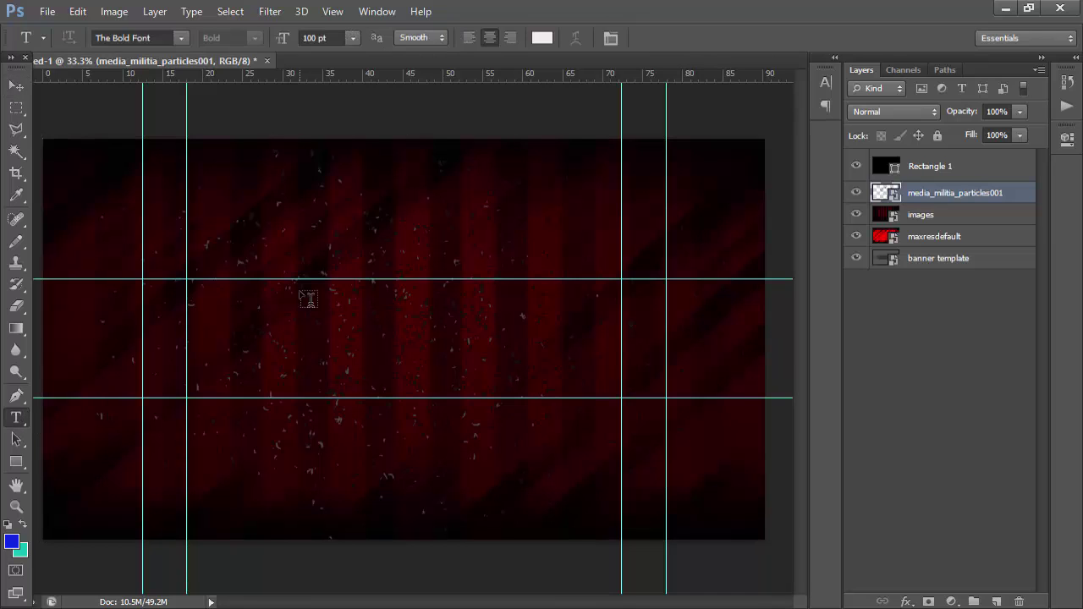
{"action": "left_click_drag", "start_coordinate": [239, 297], "coordinate": [555, 387]}
{"action": "type", "text": "TRINIOT"}
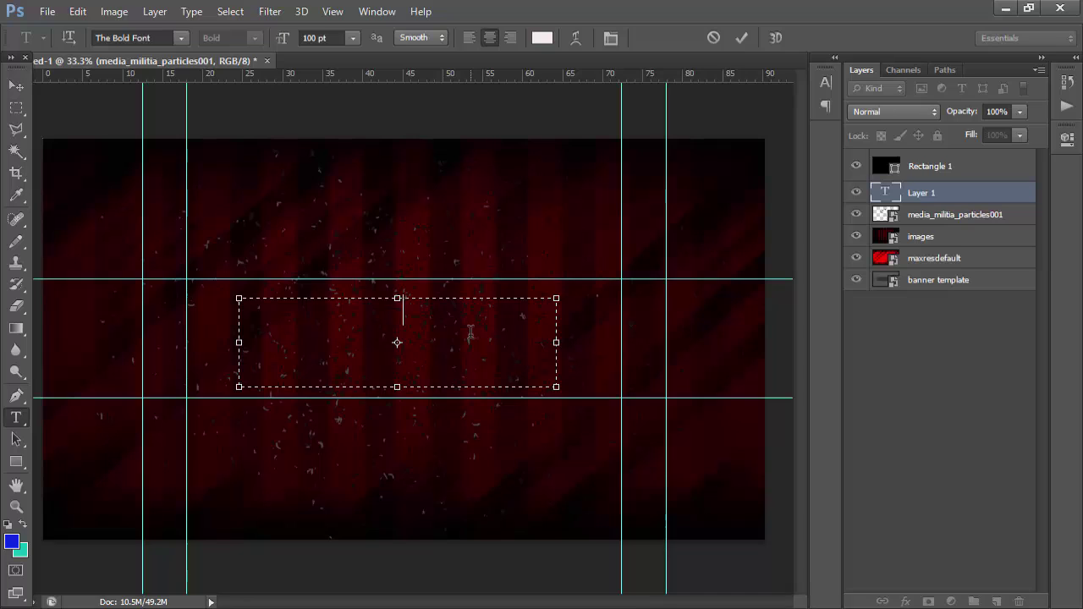
{"action": "key", "text": "BackSpace"}
{"action": "key", "text": "BackSpace"}
{"action": "key", "text": "BackSpace"}
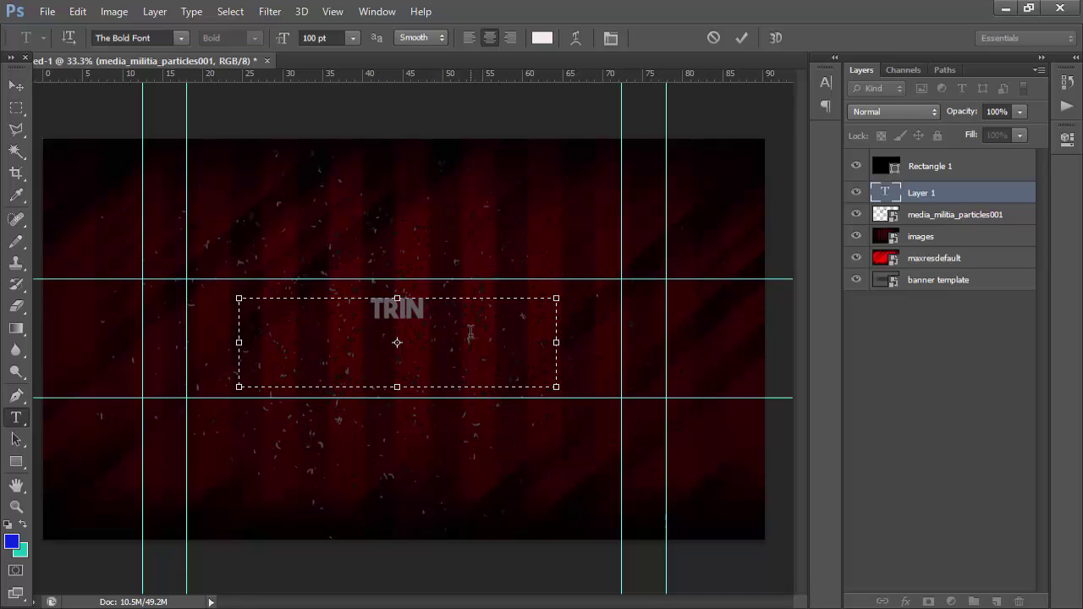
{"action": "type", "text": "ITY"}
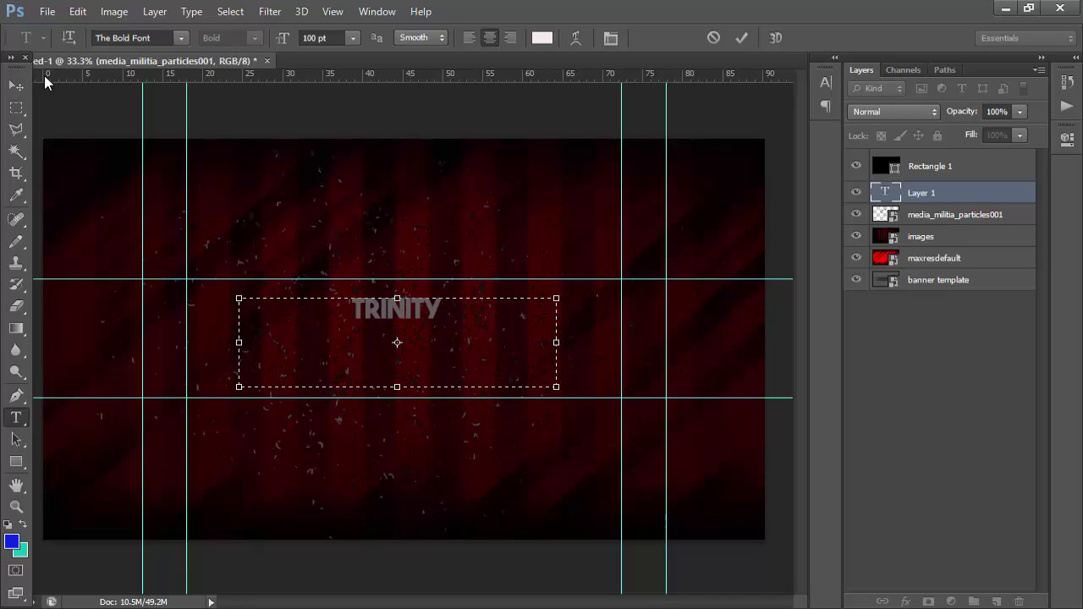
- Set the font size of the TRINITY text to 200 pt, commit it and deselect the layer
{"action": "left_click_drag", "start_coordinate": [487, 310], "coordinate": [356, 273]}
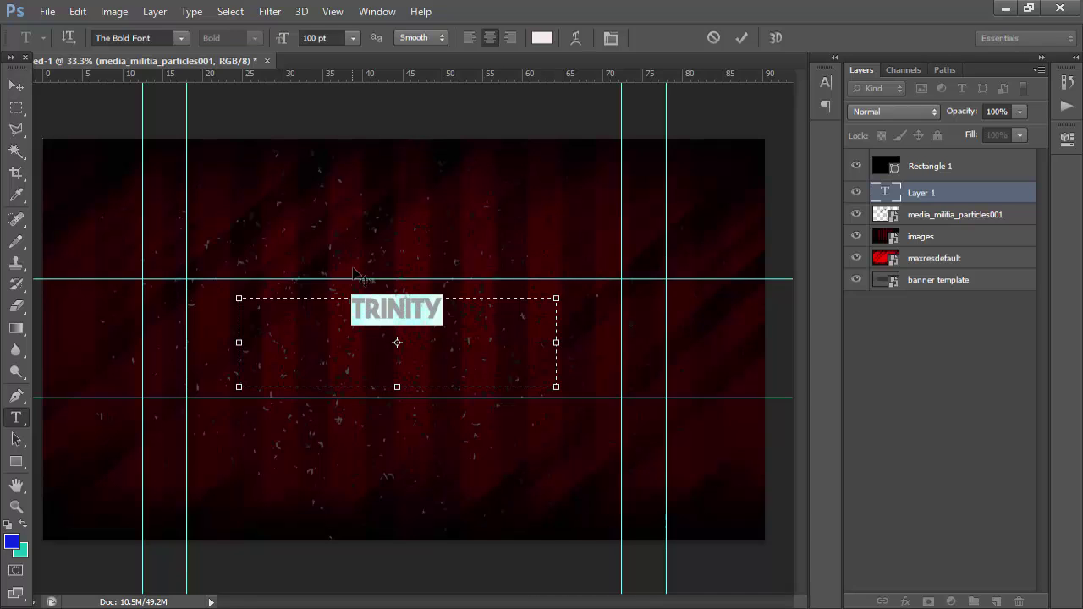
{"action": "left_click", "coordinate": [340, 37]}
{"action": "type", "text": "200"}
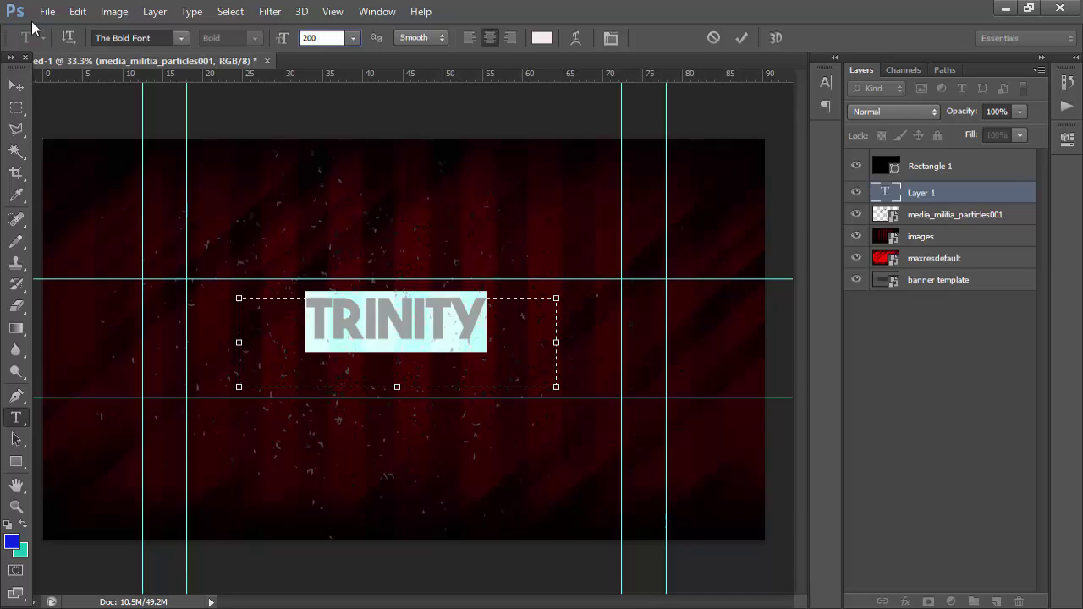
{"action": "left_click", "coordinate": [16, 85]}
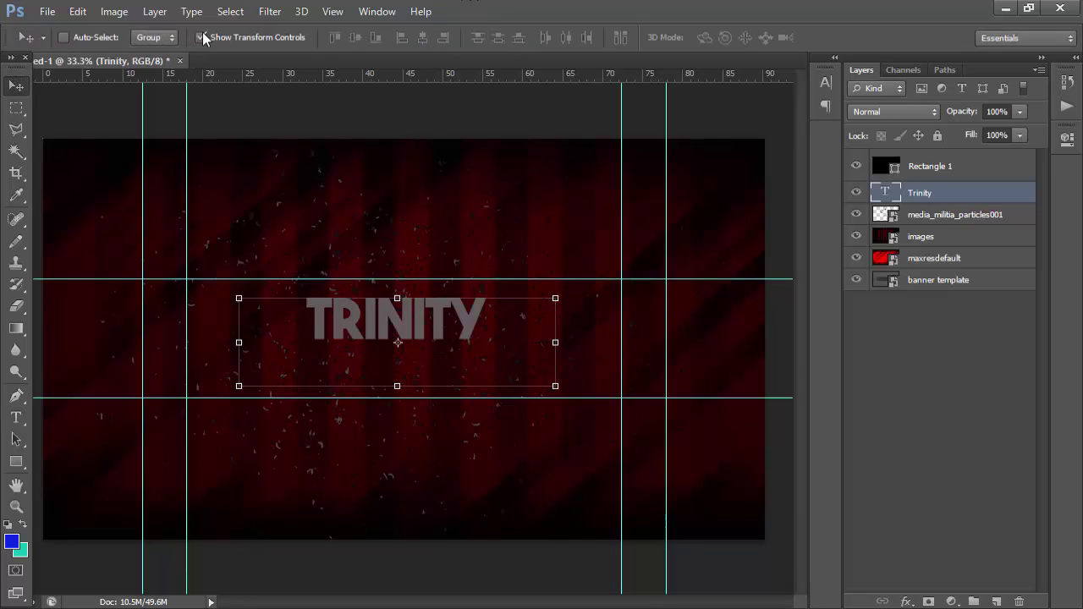
{"action": "left_click", "coordinate": [974, 369]}
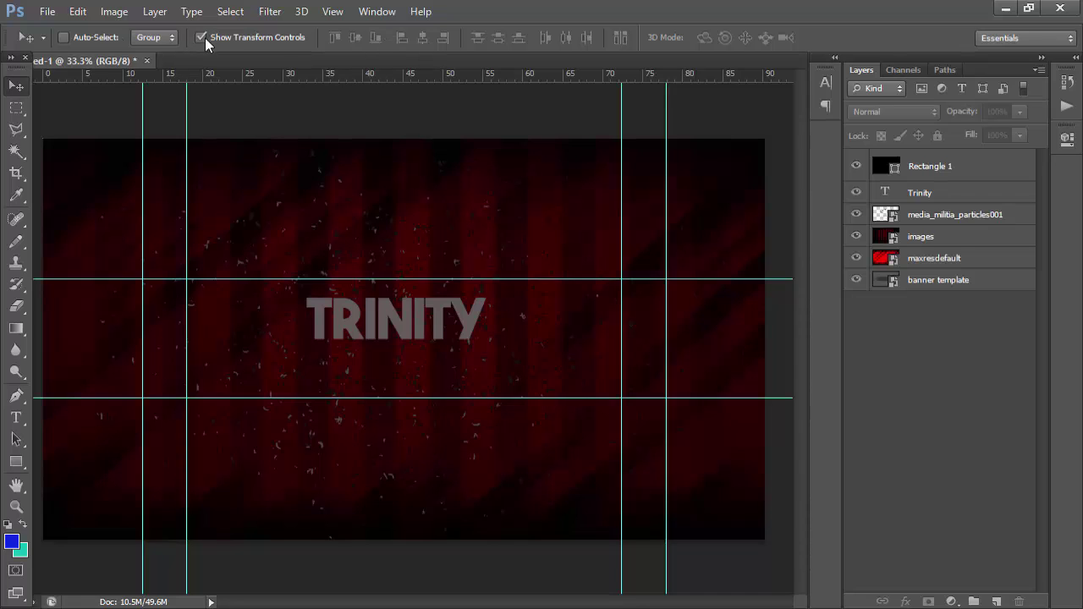
{"action": "left_click", "coordinate": [908, 193]}
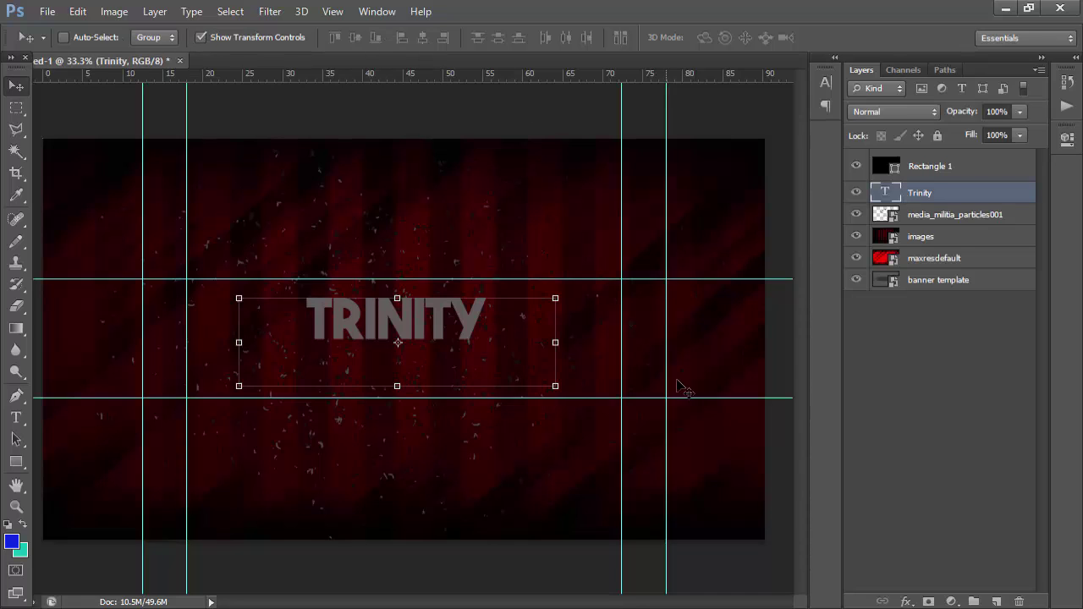
{"action": "left_click", "coordinate": [978, 418]}
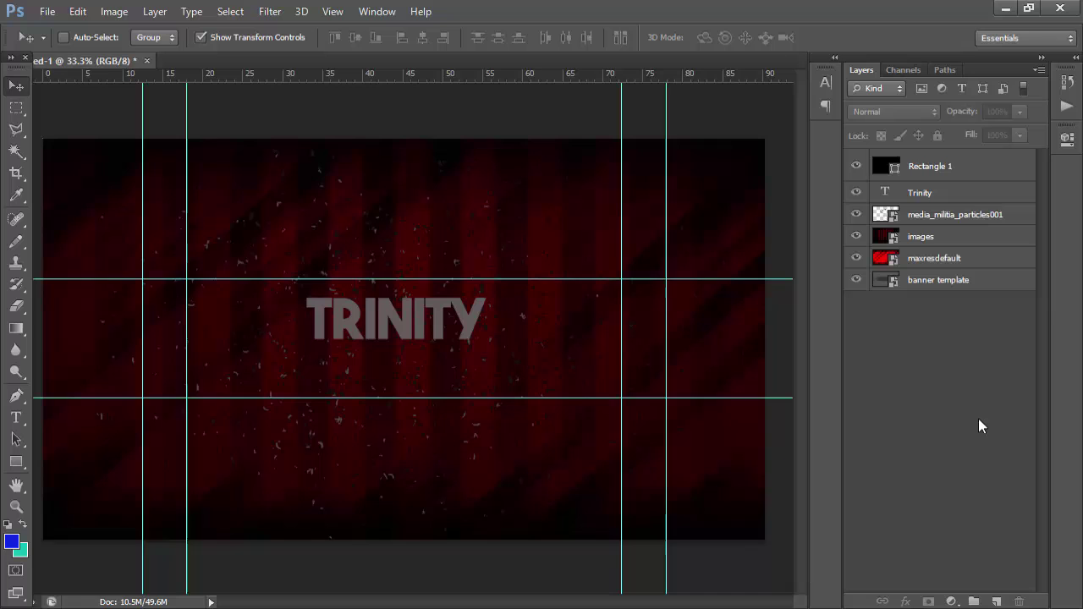
- Apply a red #ef1212 Color Overlay to the Trinity text layer and move the layer above the black rectangle
{"action": "left_click", "coordinate": [895, 198]}
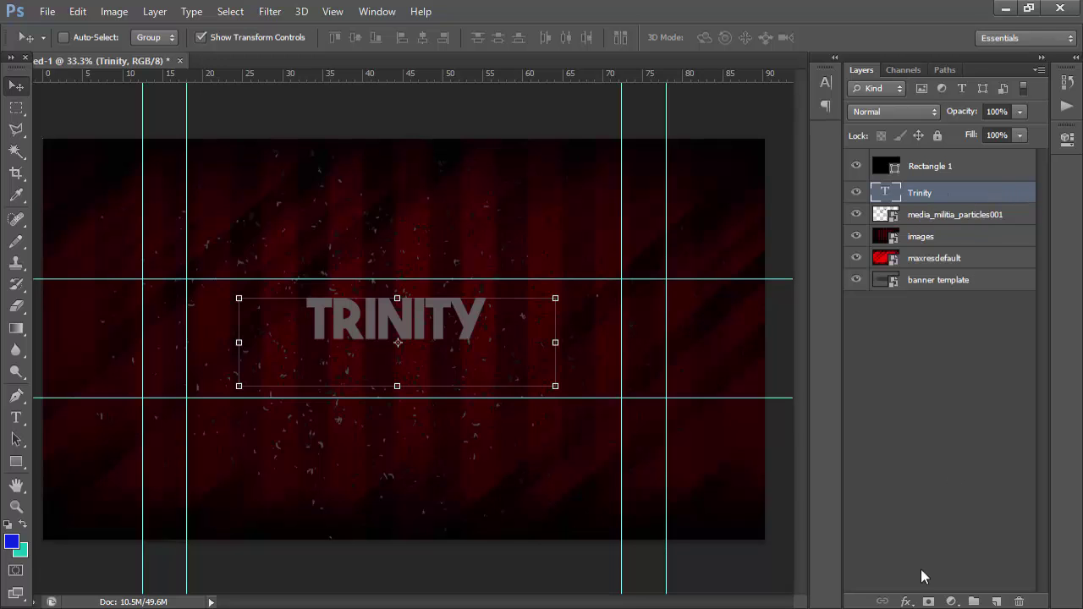
{"action": "left_click", "coordinate": [905, 602]}
{"action": "left_click", "coordinate": [913, 389]}
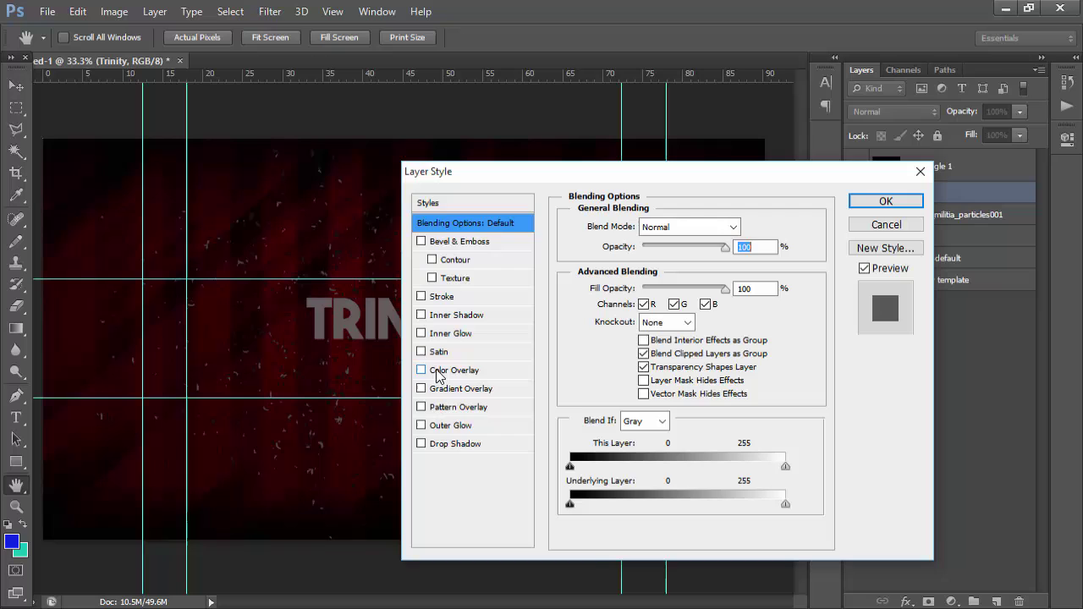
{"action": "left_click", "coordinate": [423, 370]}
{"action": "left_click", "coordinate": [454, 370]}
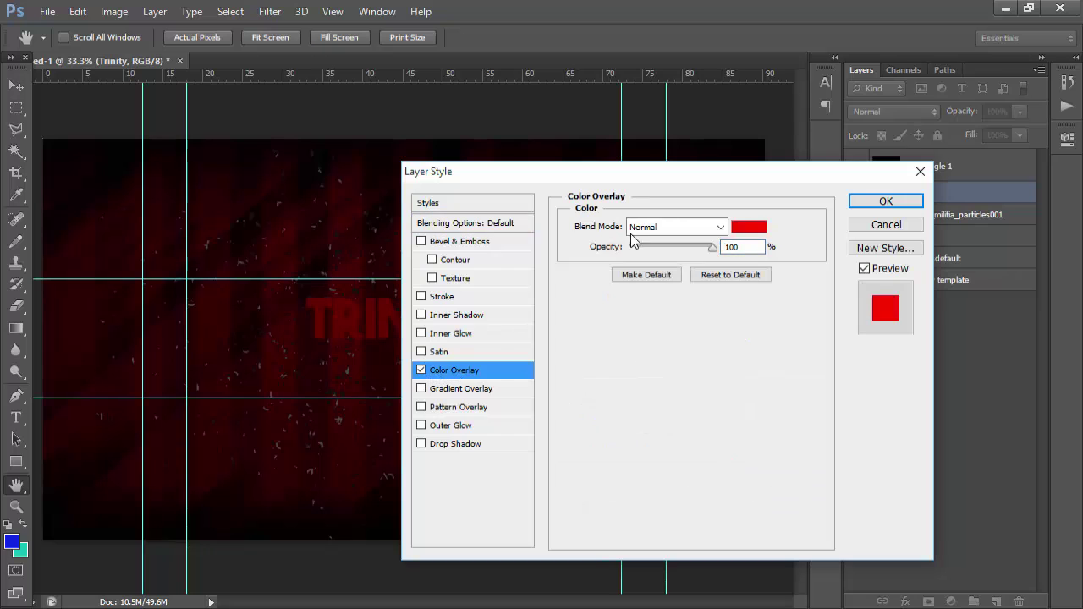
{"action": "left_click", "coordinate": [741, 225]}
{"action": "left_click", "coordinate": [765, 384]}
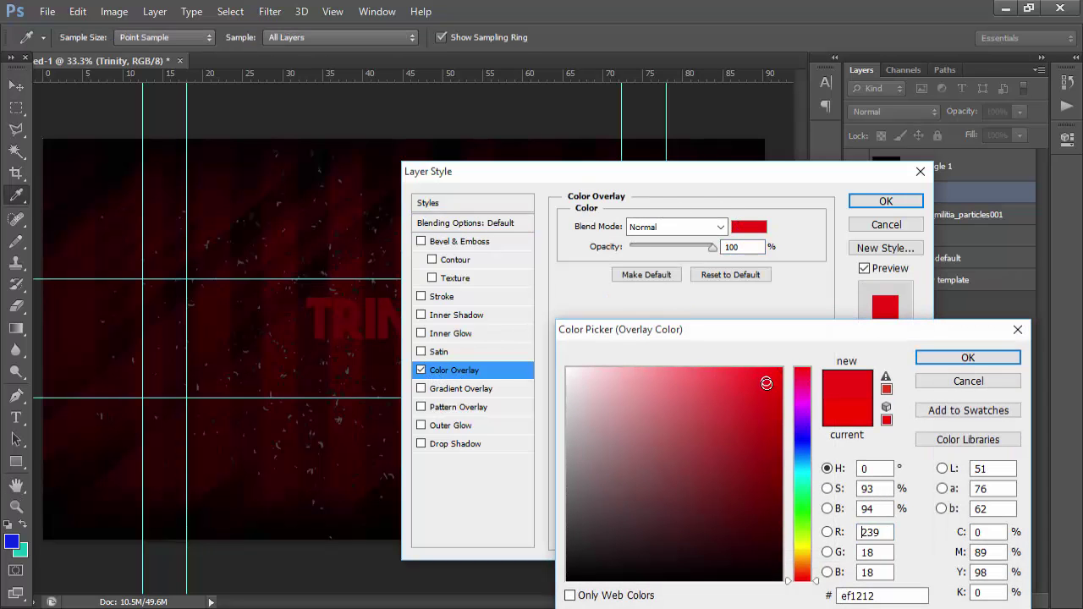
{"action": "left_click", "coordinate": [927, 361]}
{"action": "left_click", "coordinate": [884, 202]}
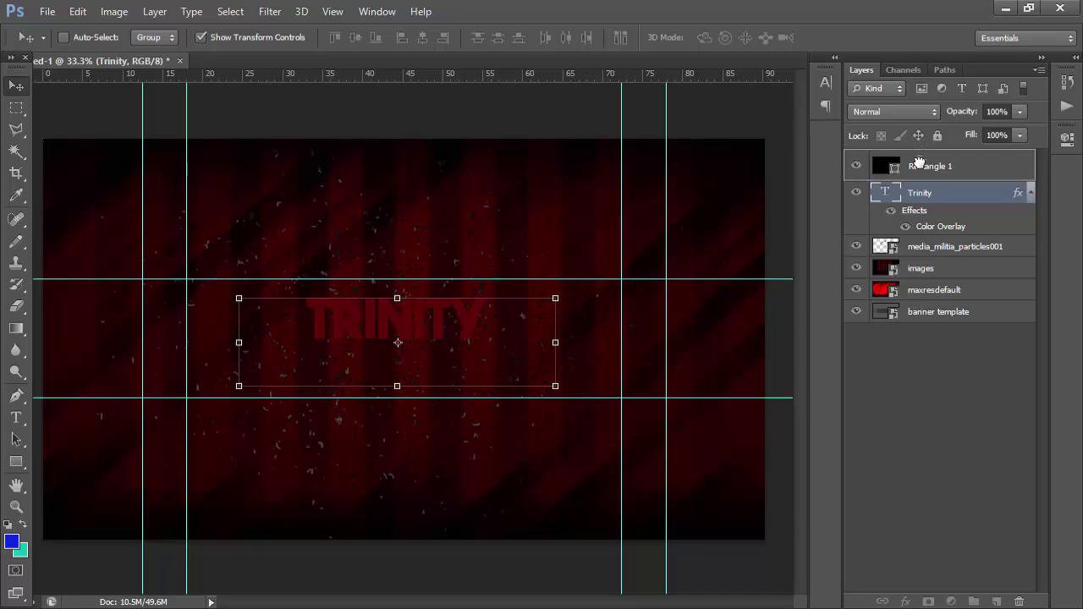
{"action": "left_click_drag", "start_coordinate": [947, 200], "coordinate": [944, 161]}
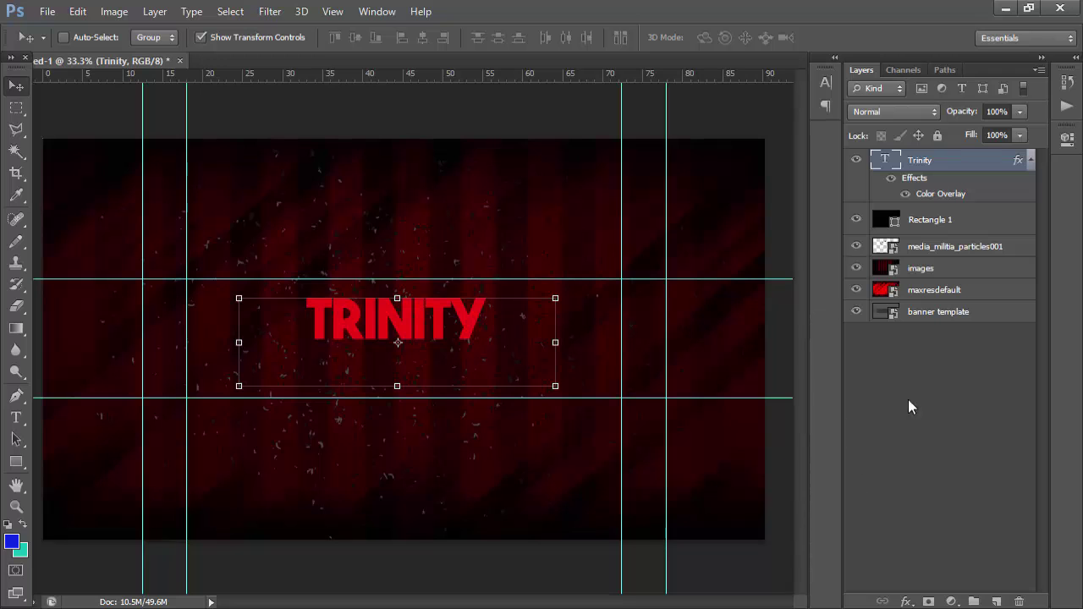
- Add an Outer Glow to the Trinity text layer and set the glow colour to red #e10f28
{"action": "left_click", "coordinate": [905, 602]}
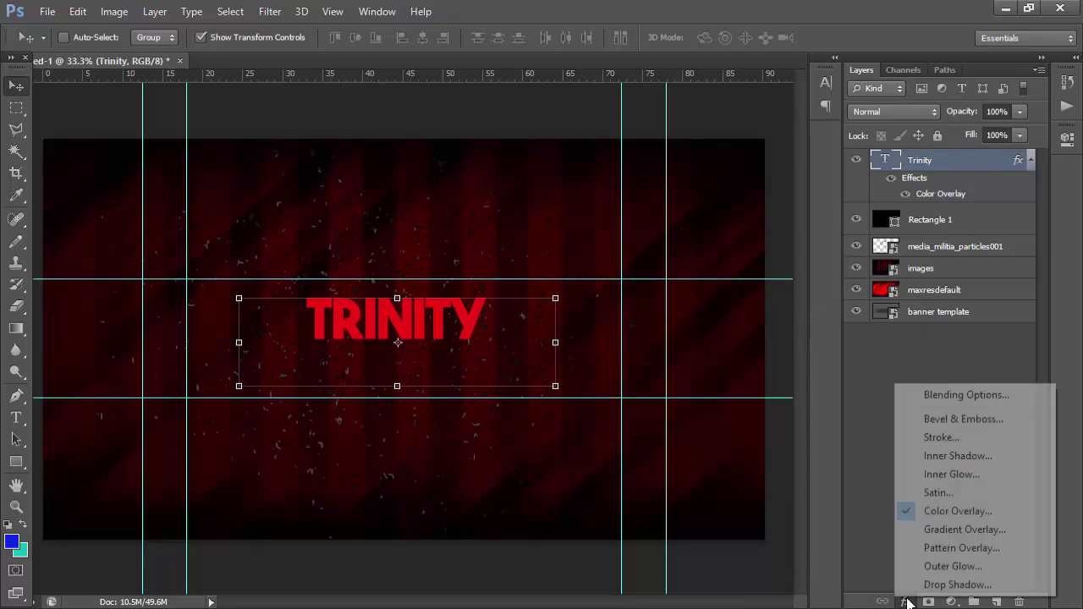
{"action": "left_click", "coordinate": [906, 394]}
{"action": "left_click_drag", "start_coordinate": [501, 178], "coordinate": [586, 183]}
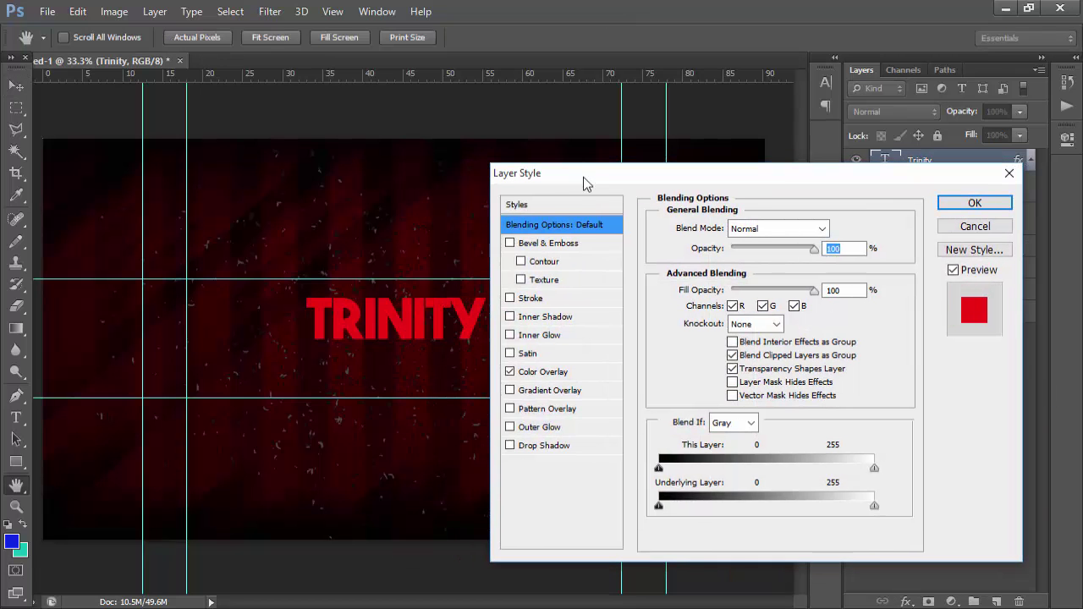
{"action": "left_click", "coordinate": [510, 428]}
{"action": "left_click", "coordinate": [536, 428]}
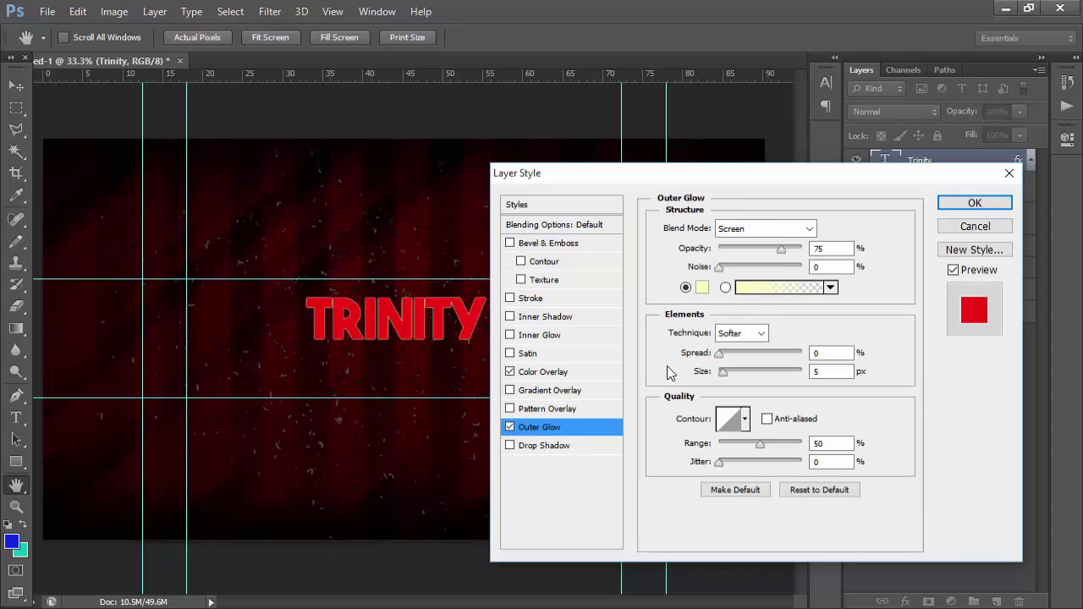
{"action": "left_click", "coordinate": [701, 288]}
{"action": "left_click_drag", "start_coordinate": [802, 380], "coordinate": [802, 373]}
{"action": "left_click", "coordinate": [768, 391]}
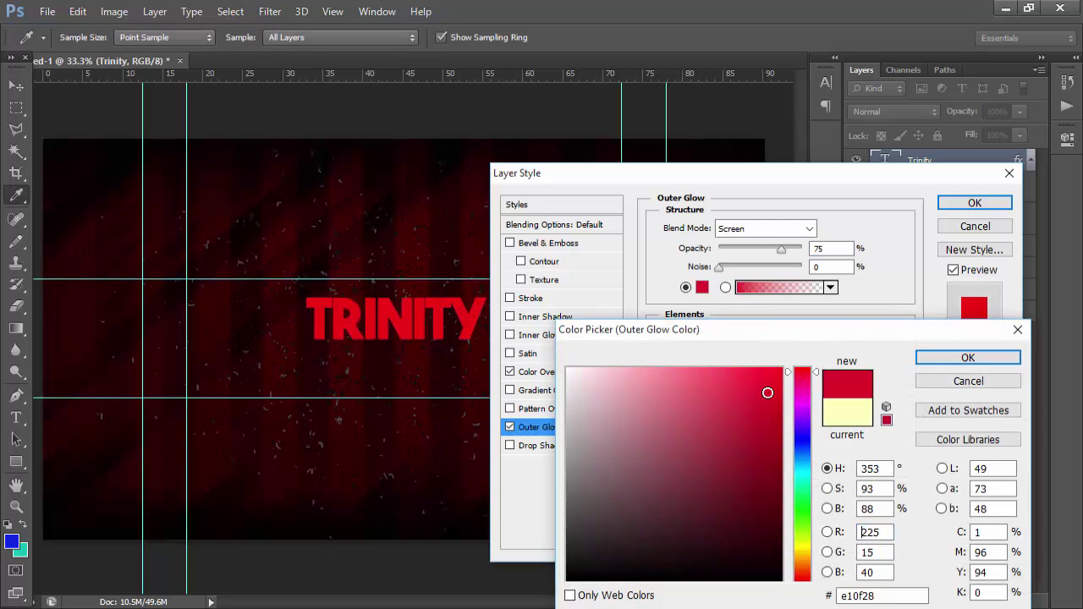
{"action": "left_click", "coordinate": [924, 358]}
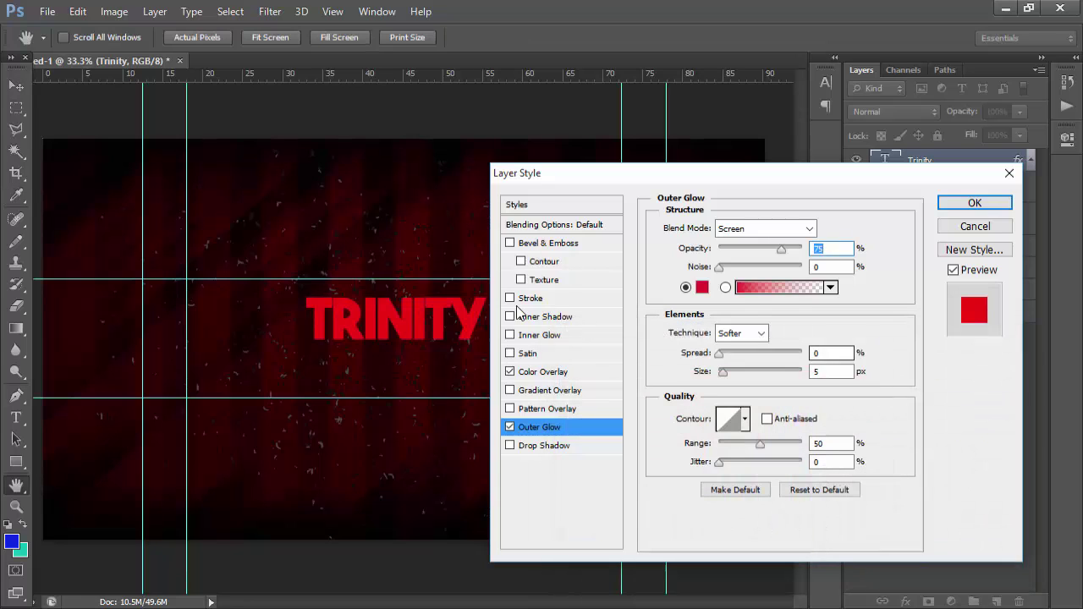
- Set the Outer Glow size to 45 px and its opacity to 25%, and apply the layer style
{"action": "left_click", "coordinate": [830, 373]}
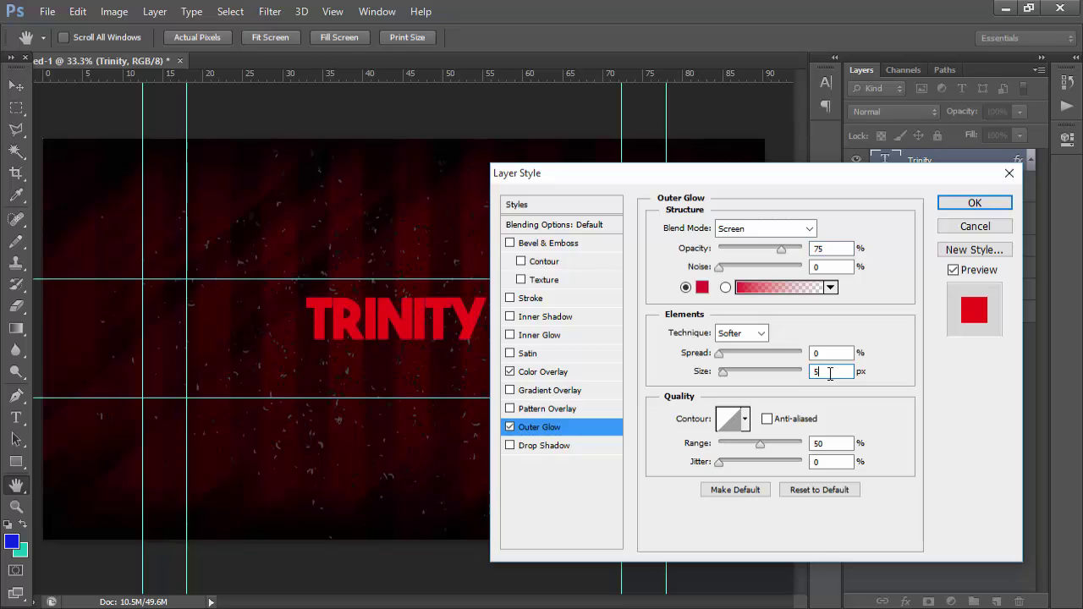
{"action": "type", "text": "45"}
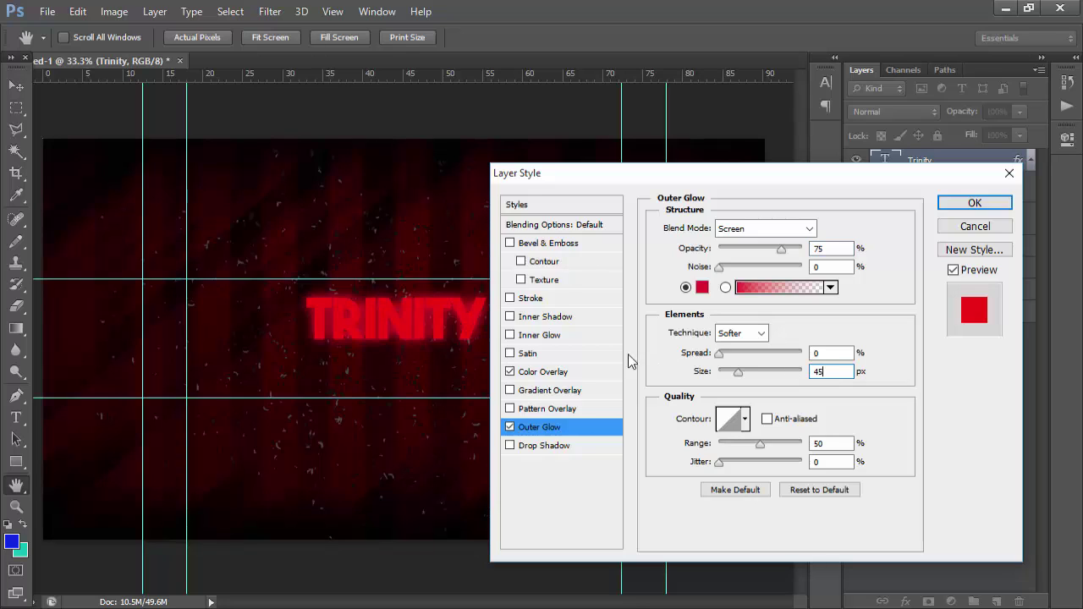
{"action": "double_click", "coordinate": [846, 249]}
{"action": "key", "text": "BackSpace"}
{"action": "type", "text": "25"}
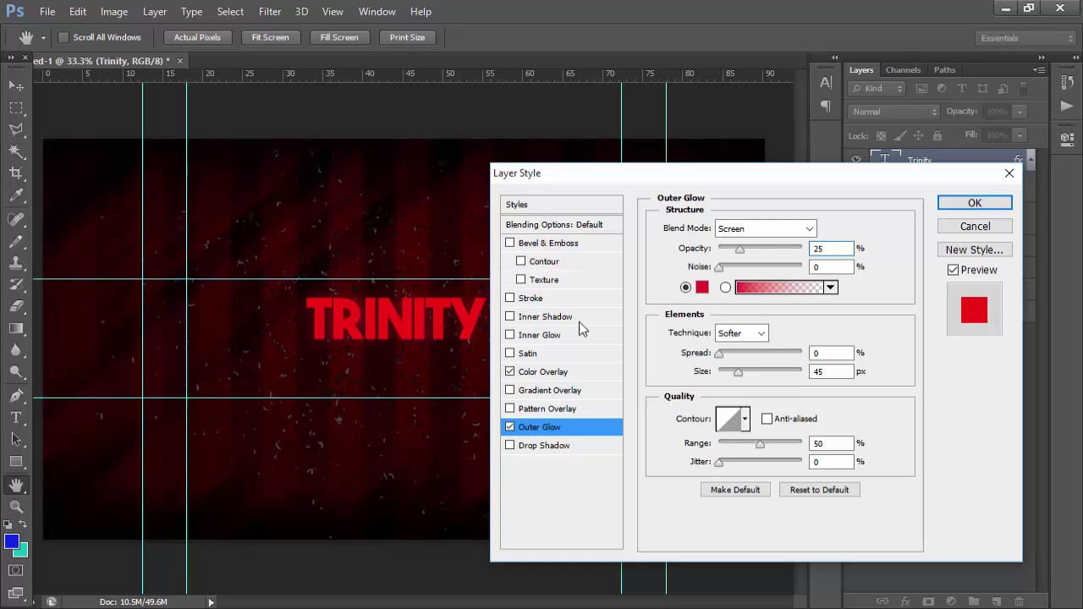
{"action": "left_click", "coordinate": [960, 204]}
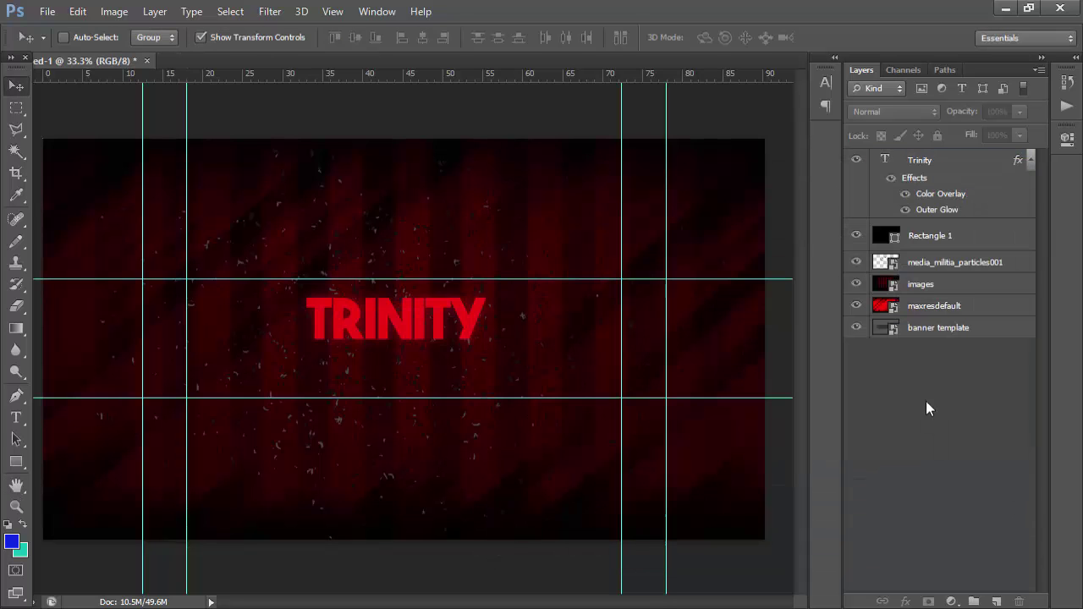
- Load the banner template layer's outline as a selection and center the Trinity text on it vertically and horizontally
{"action": "left_click", "coordinate": [885, 332], "text": "ctrl"}
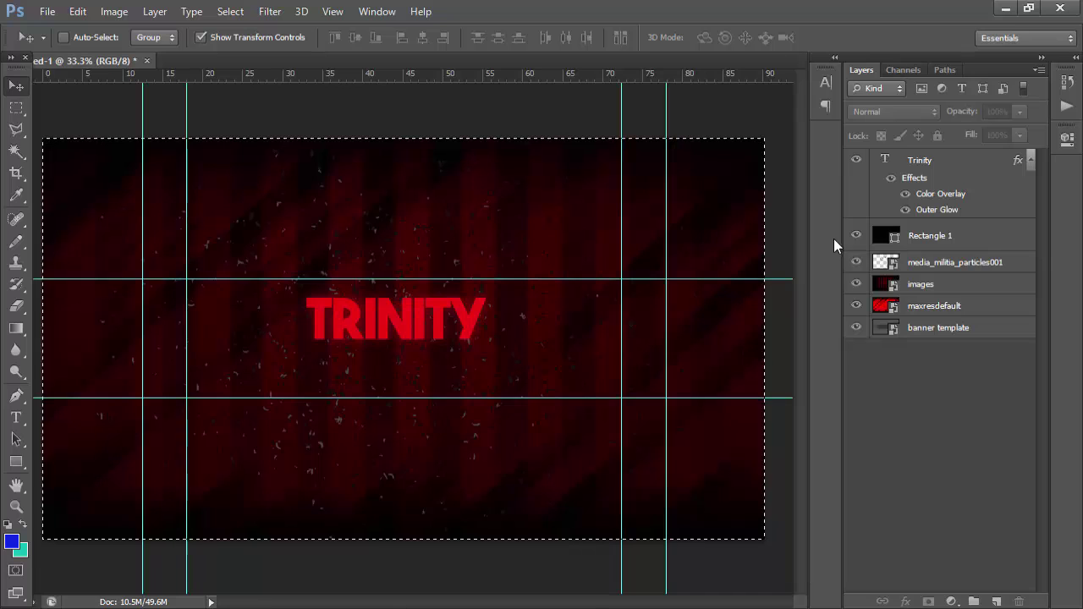
{"action": "left_click", "coordinate": [924, 162]}
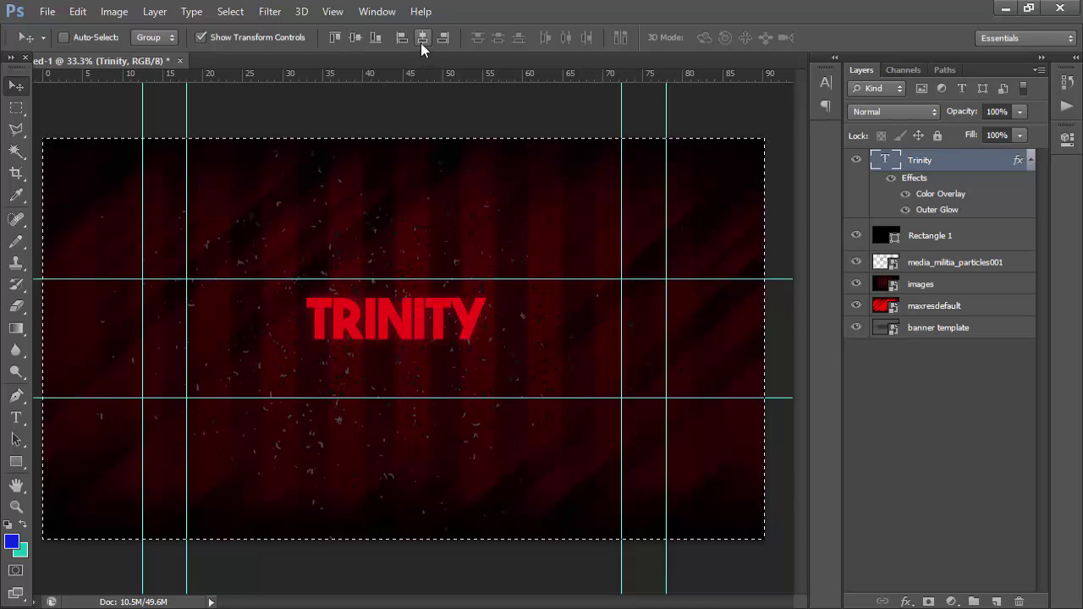
{"action": "left_click", "coordinate": [356, 38]}
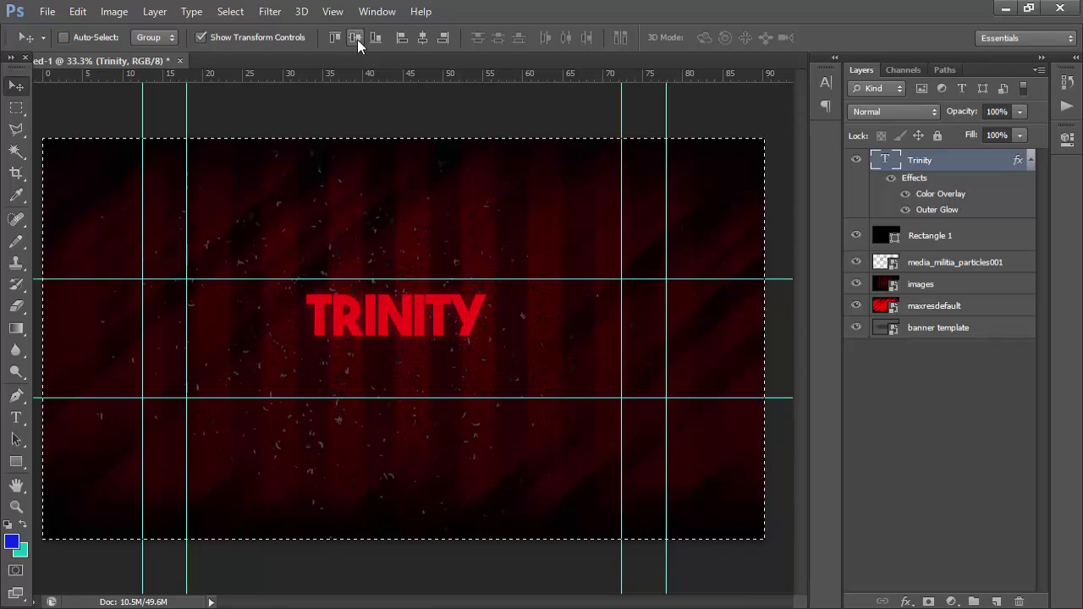
{"action": "left_click", "coordinate": [422, 38]}
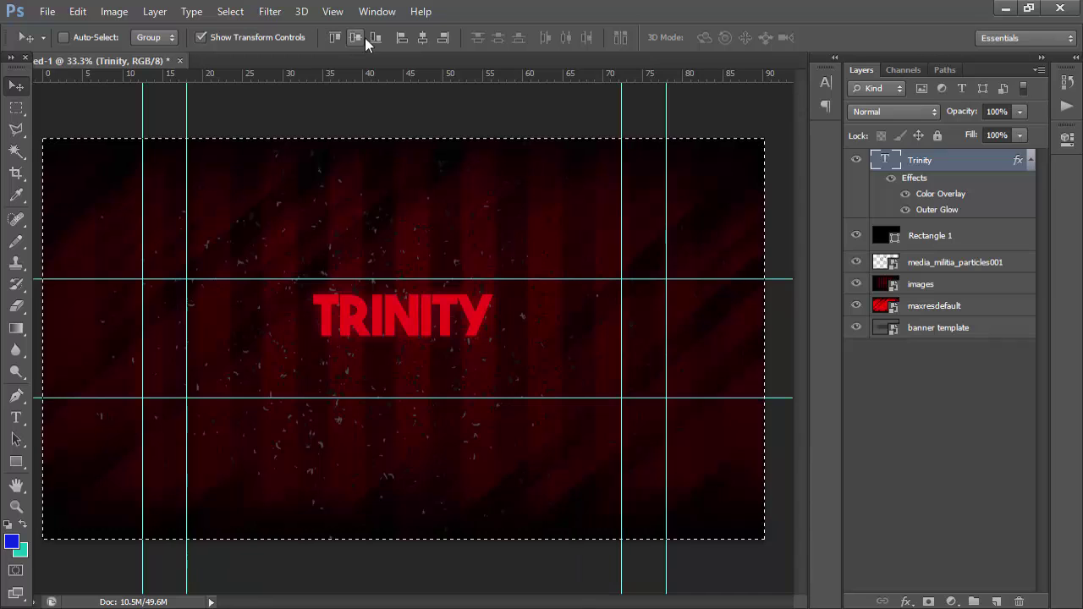
- Clear the selection and add a 72 pt text line reading "Daily content!" beneath the TRINITY title
{"action": "left_click", "coordinate": [230, 11]}
{"action": "left_click", "coordinate": [262, 47]}
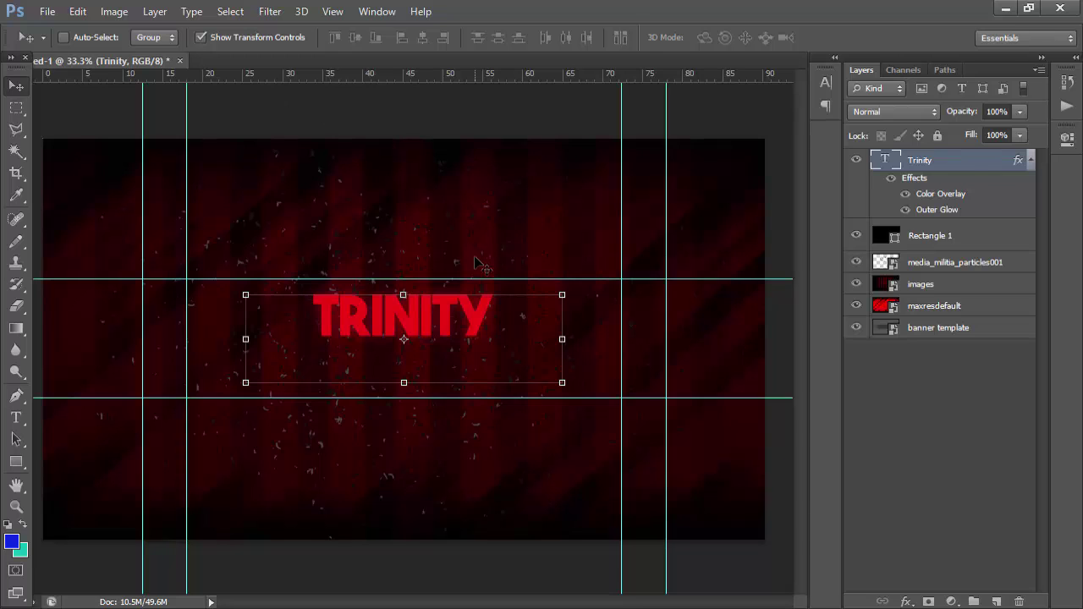
{"action": "left_click", "coordinate": [17, 417]}
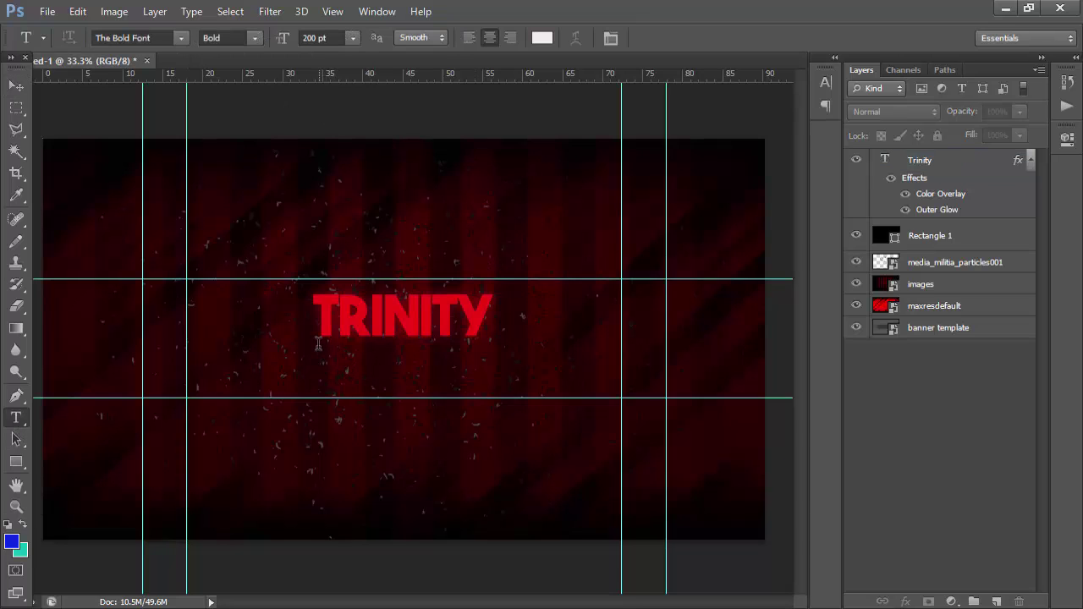
{"action": "left_click_drag", "start_coordinate": [313, 349], "coordinate": [500, 372]}
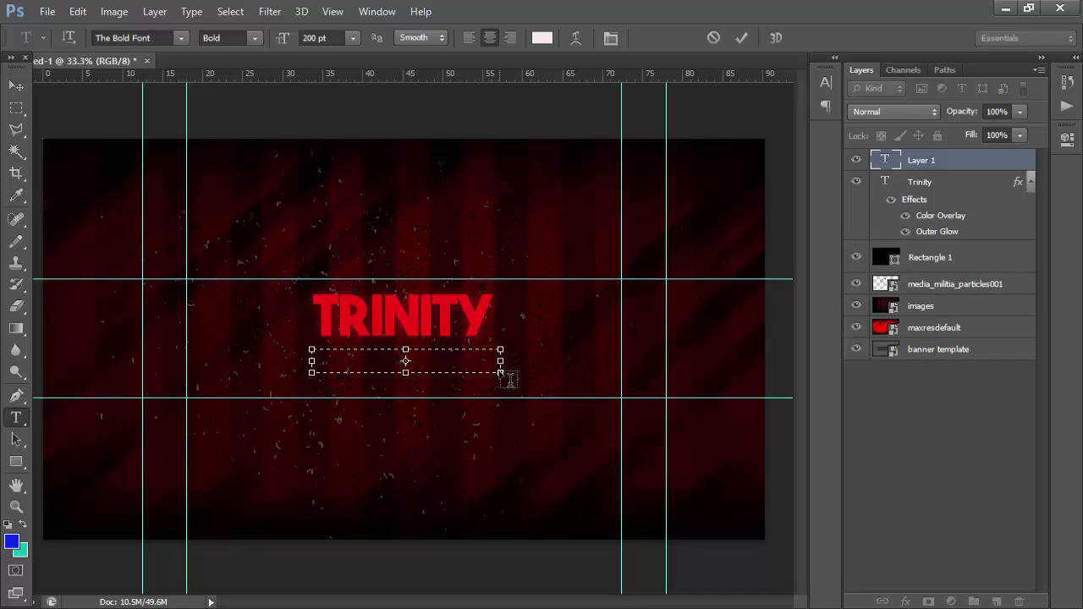
{"action": "left_click", "coordinate": [890, 167]}
{"action": "double_click", "coordinate": [890, 168]}
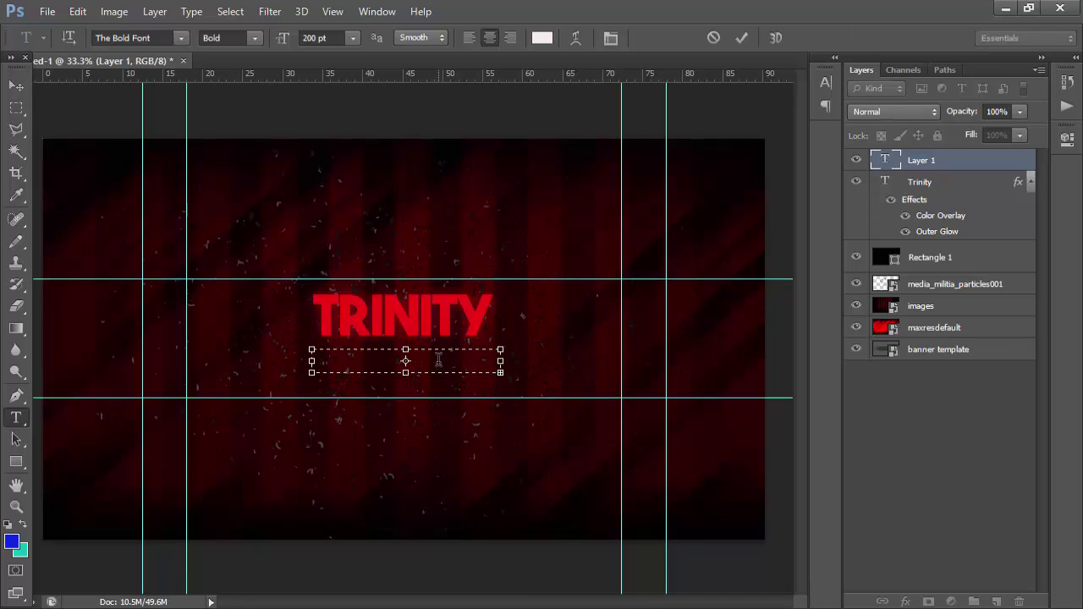
{"action": "left_click", "coordinate": [353, 37]}
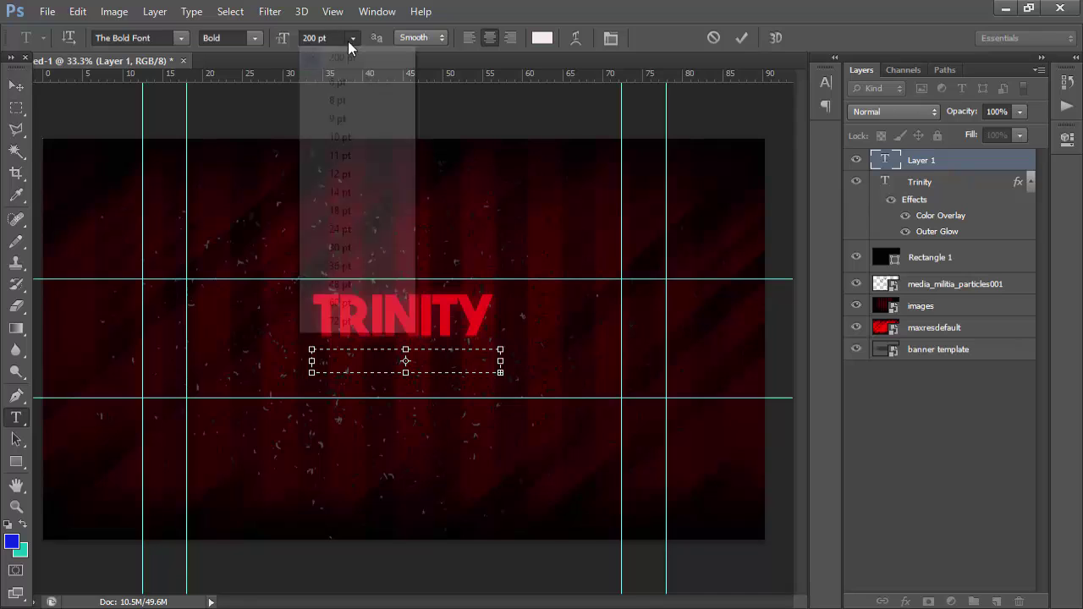
{"action": "left_click", "coordinate": [324, 323]}
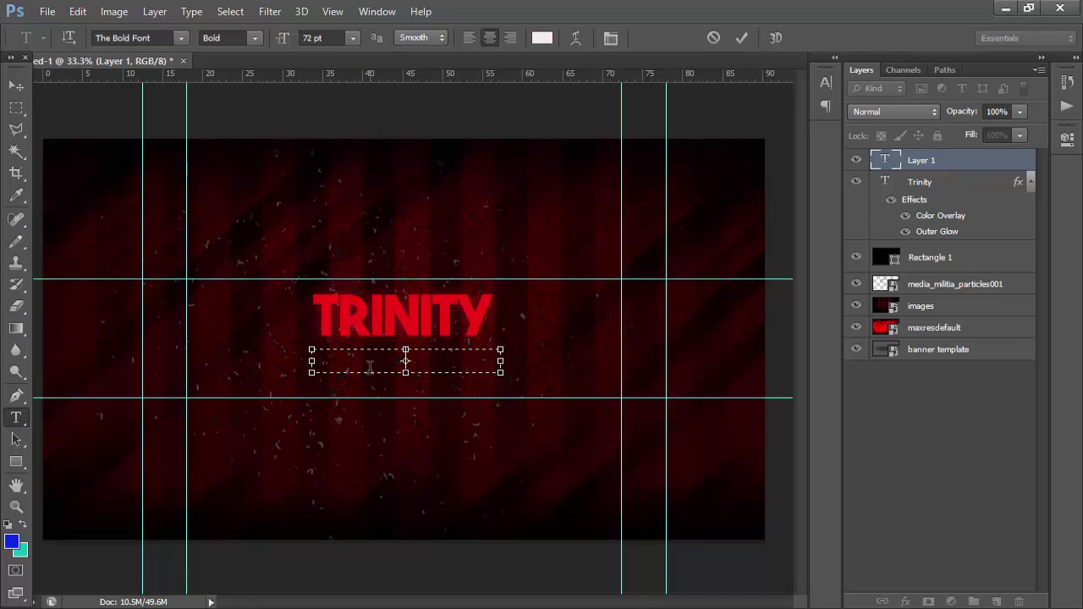
{"action": "type", "text": "Daily Content"}
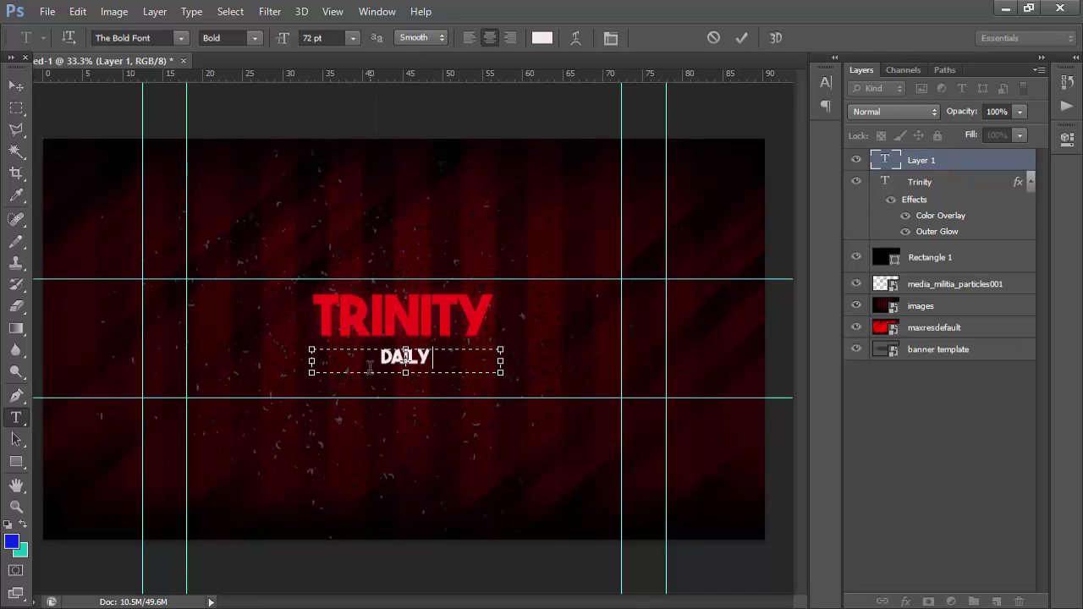
{"action": "type", "text": "!"}
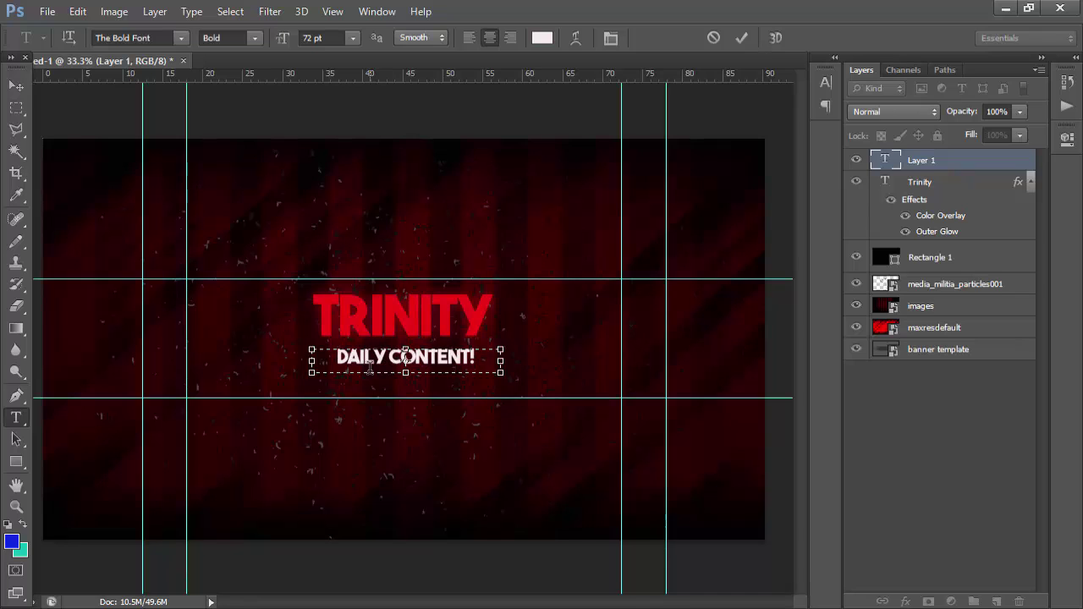
- Nudge the "Daily content!" text into horizontal alignment under the TRINITY title
{"action": "left_click", "coordinate": [16, 85]}
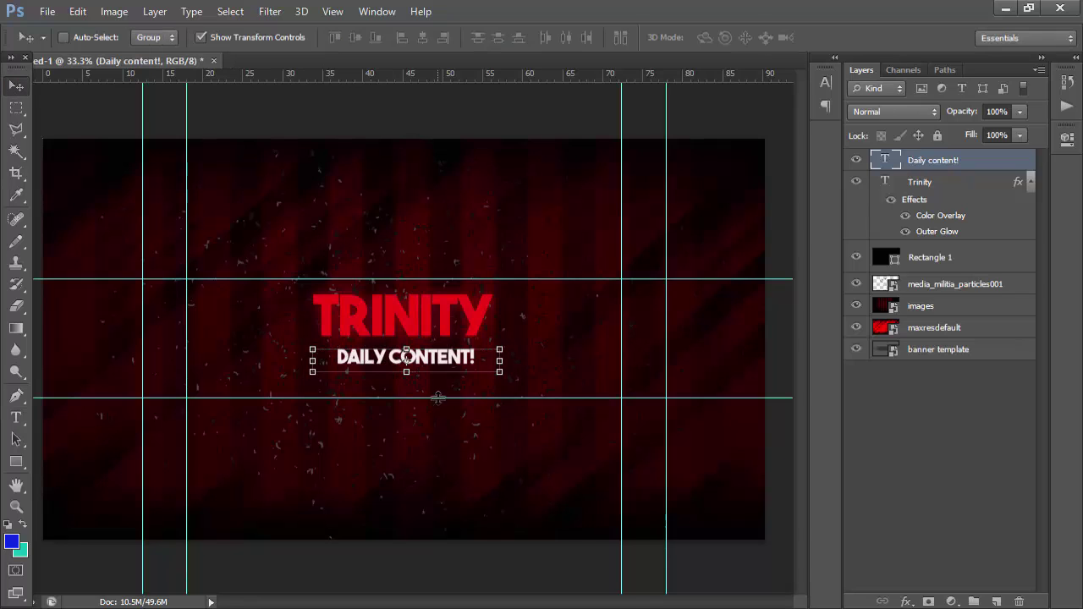
{"action": "left_click_drag", "start_coordinate": [435, 362], "coordinate": [457, 359]}
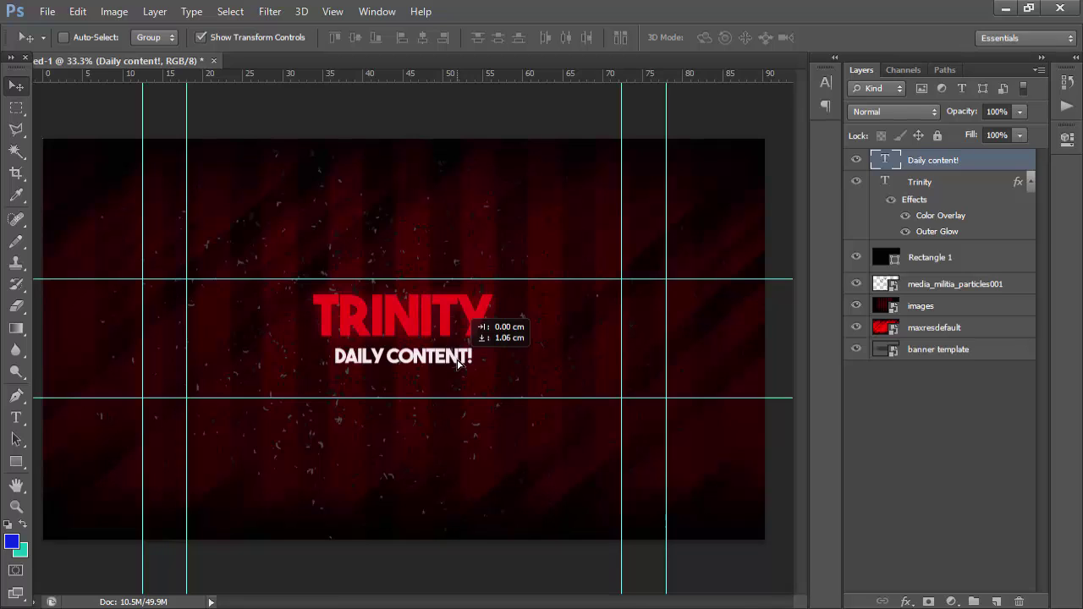
{"action": "left_click_drag", "start_coordinate": [457, 362], "coordinate": [458, 362]}
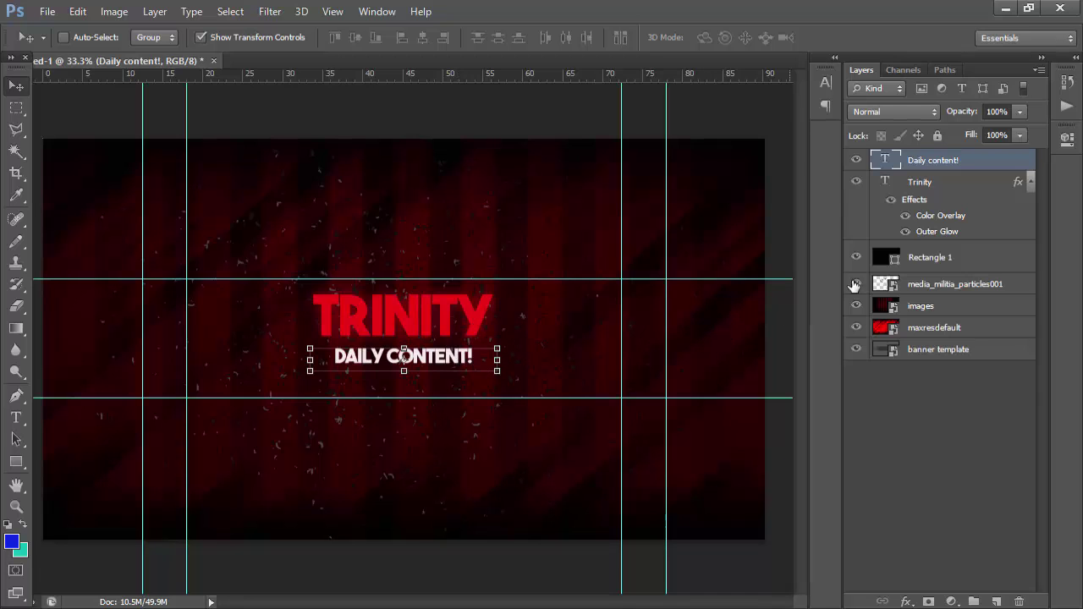
- Add an Outer Glow to the "Daily content!" text layer and set the glow colour to off-white #f6f6e9
{"action": "left_click", "coordinate": [907, 602]}
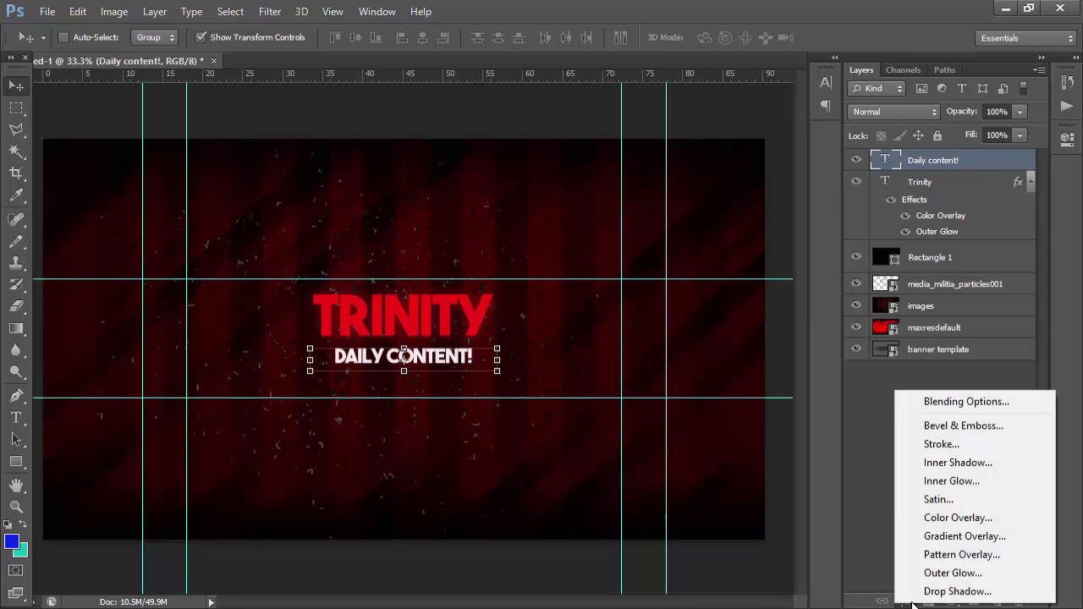
{"action": "left_click", "coordinate": [939, 402]}
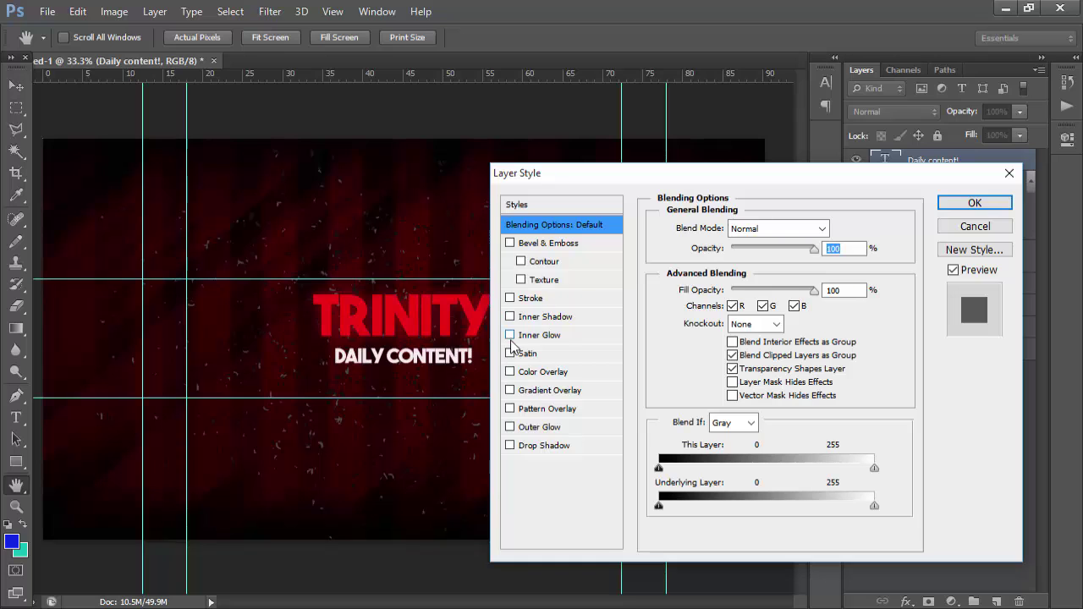
{"action": "left_click", "coordinate": [516, 426]}
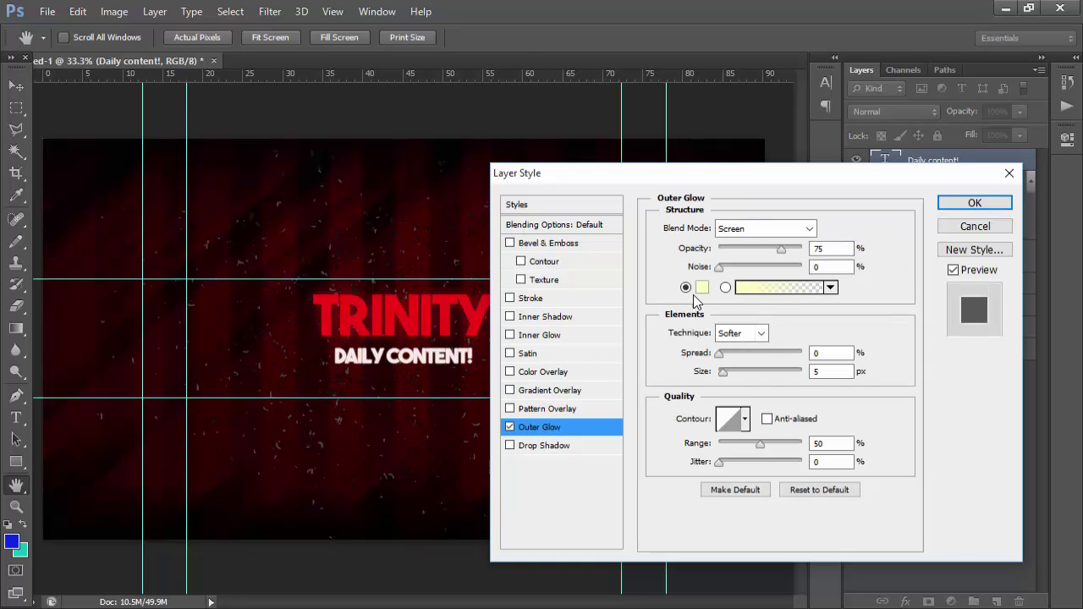
{"action": "left_click", "coordinate": [701, 287]}
{"action": "left_click", "coordinate": [579, 383]}
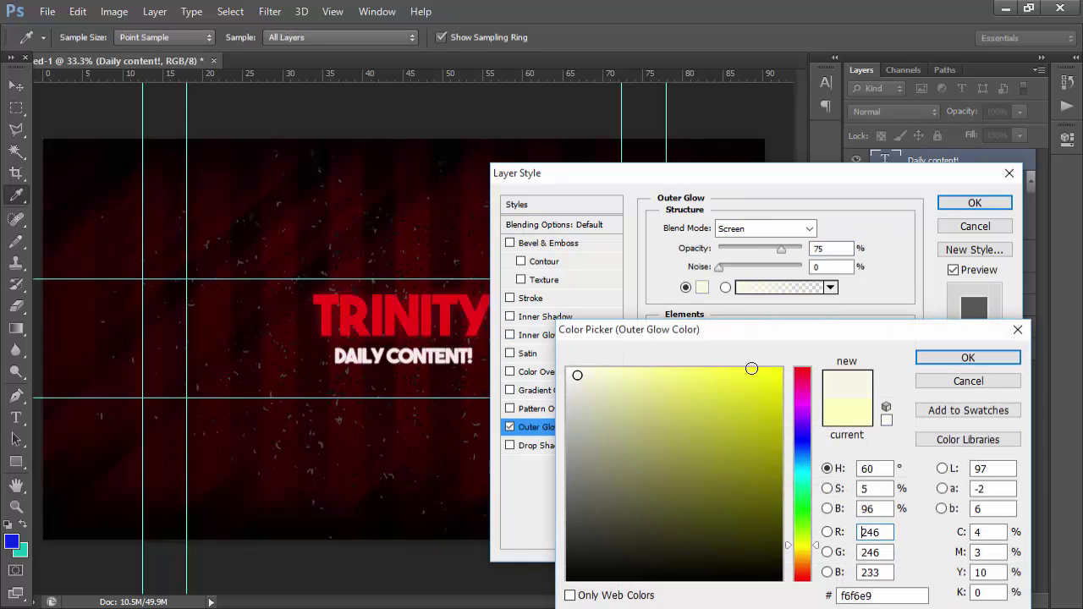
{"action": "left_click", "coordinate": [968, 358]}
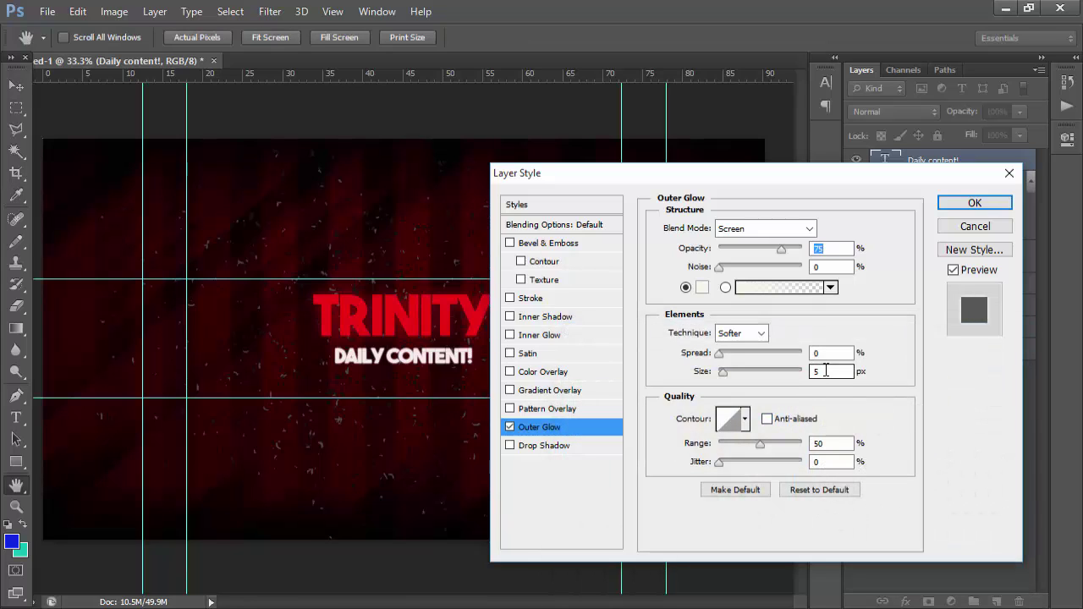
- Set the Outer Glow size to 45 px and its opacity to 25%, and apply the style to the "Daily content!" layer
{"action": "left_click", "coordinate": [826, 370]}
{"action": "type", "text": "45"}
{"action": "double_click", "coordinate": [819, 248]}
{"action": "type", "text": "25"}
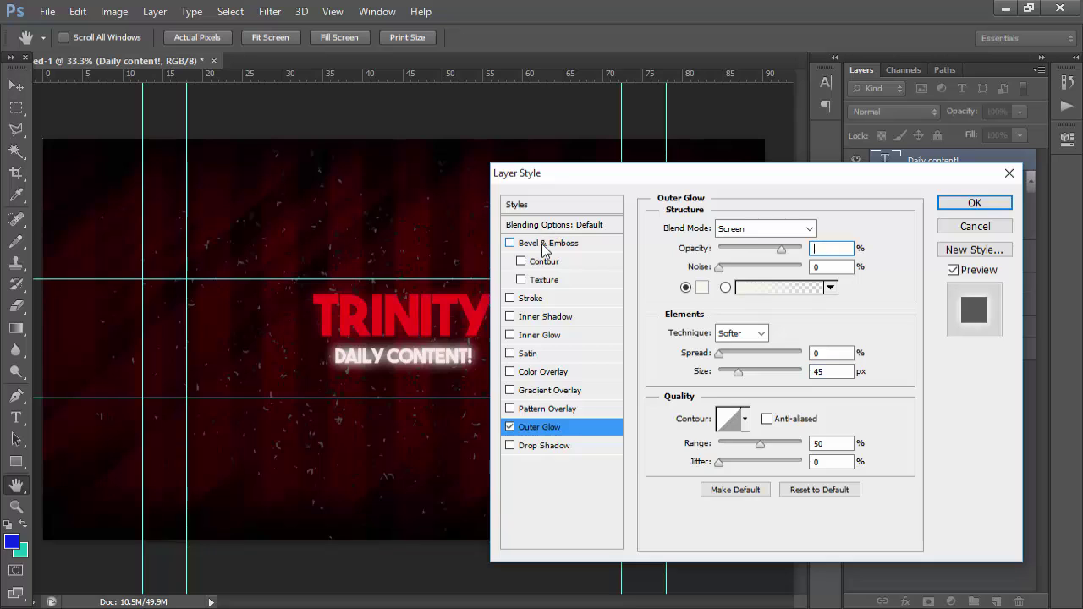
{"action": "left_click", "coordinate": [973, 204]}
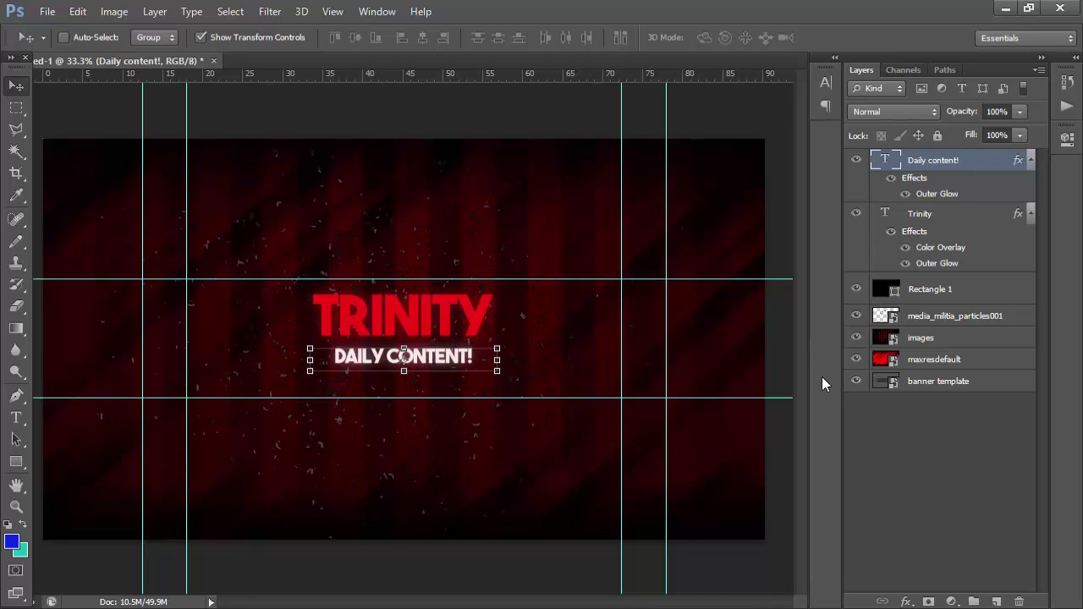
{"action": "left_click", "coordinate": [897, 442]}
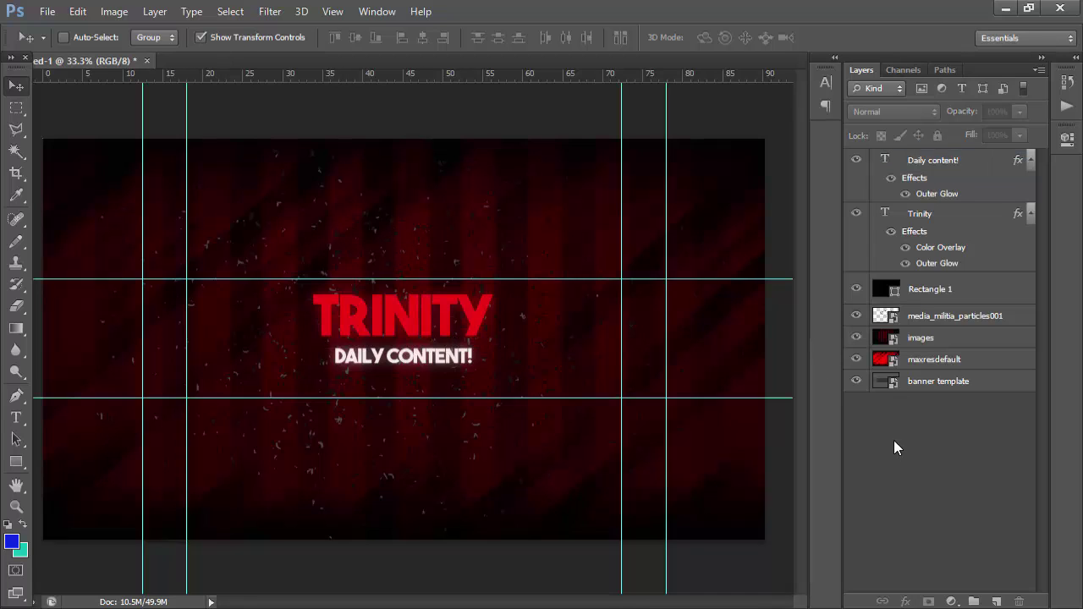
- Center the "Daily content!" text vertically on the banner template's outline, then move it down to sit just below the TRINITY title
{"action": "left_click", "coordinate": [886, 385], "text": "ctrl"}
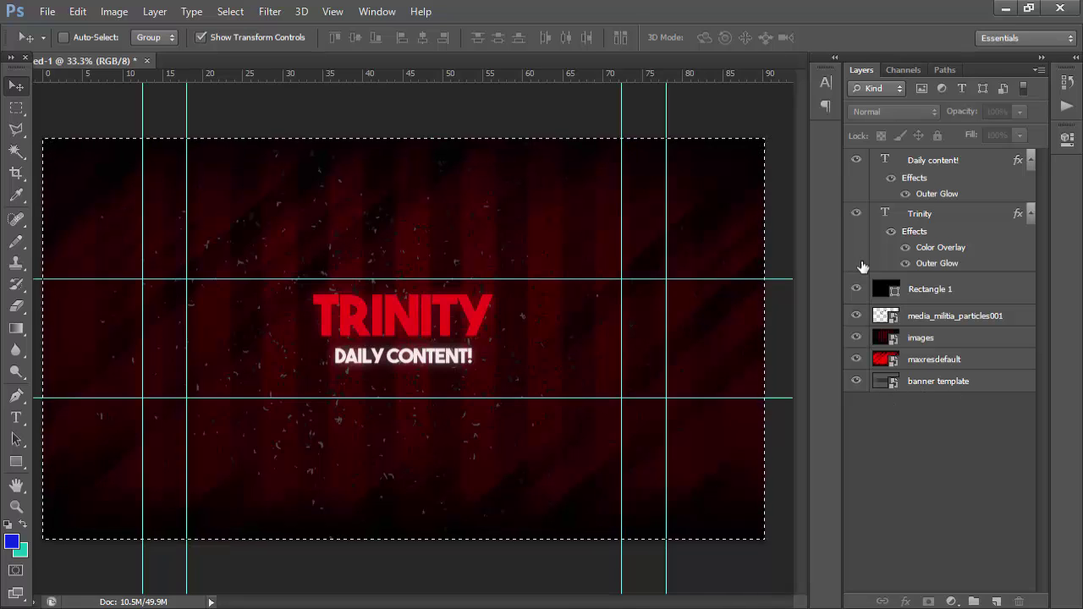
{"action": "left_click", "coordinate": [911, 161]}
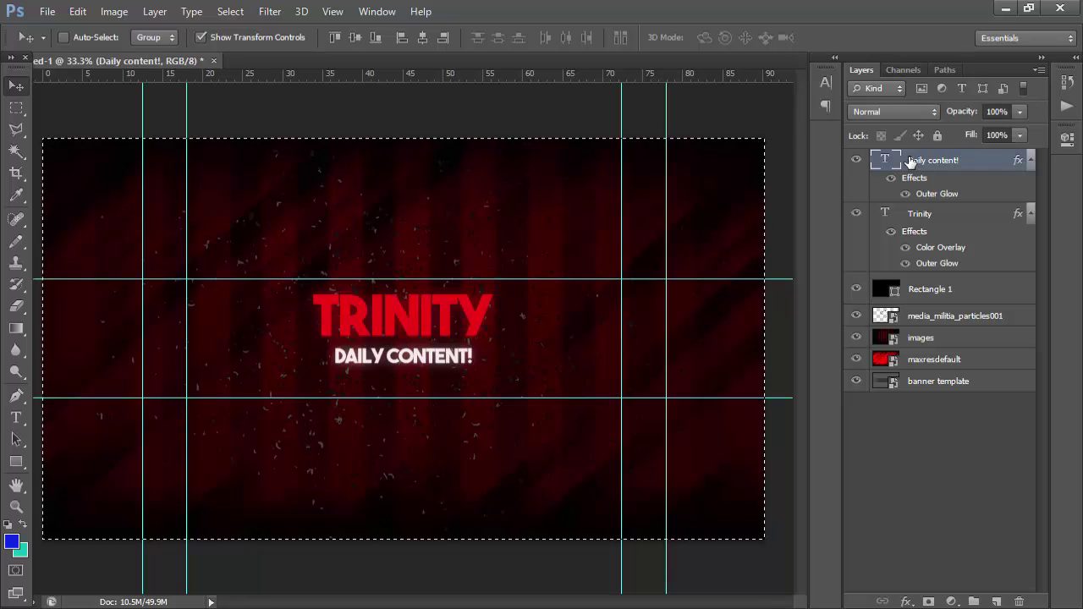
{"action": "left_click", "coordinate": [355, 37]}
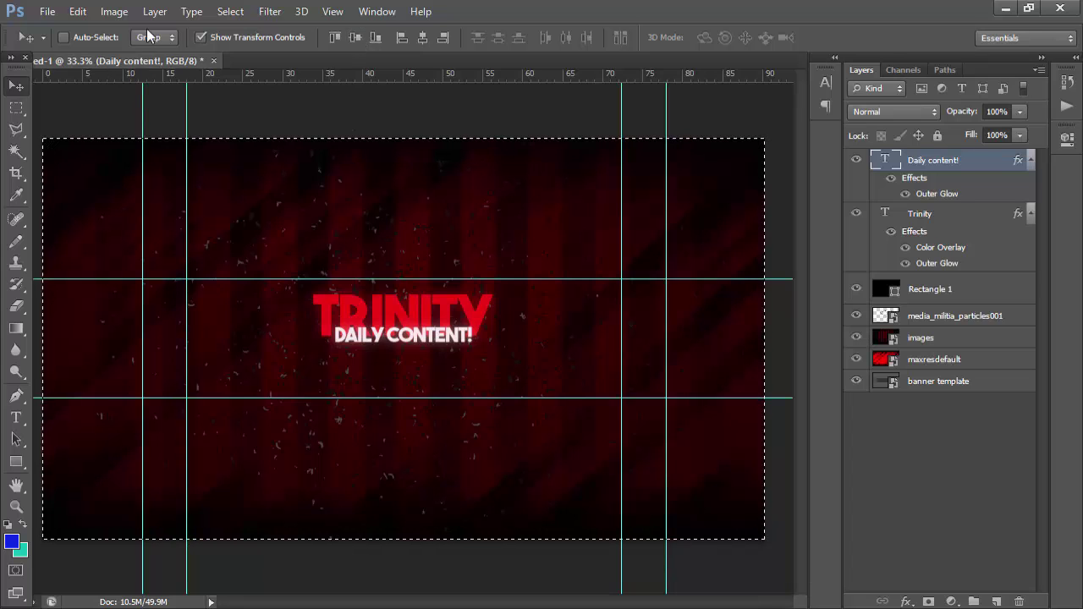
{"action": "left_click", "coordinate": [230, 11]}
{"action": "left_click", "coordinate": [237, 45]}
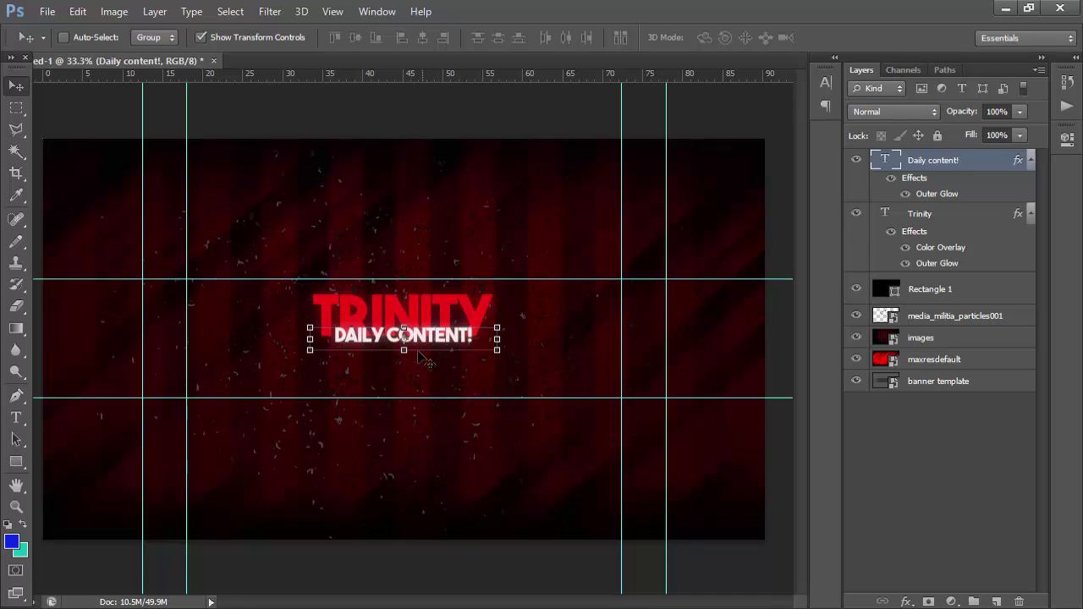
{"action": "left_click_drag", "start_coordinate": [422, 342], "coordinate": [421, 357]}
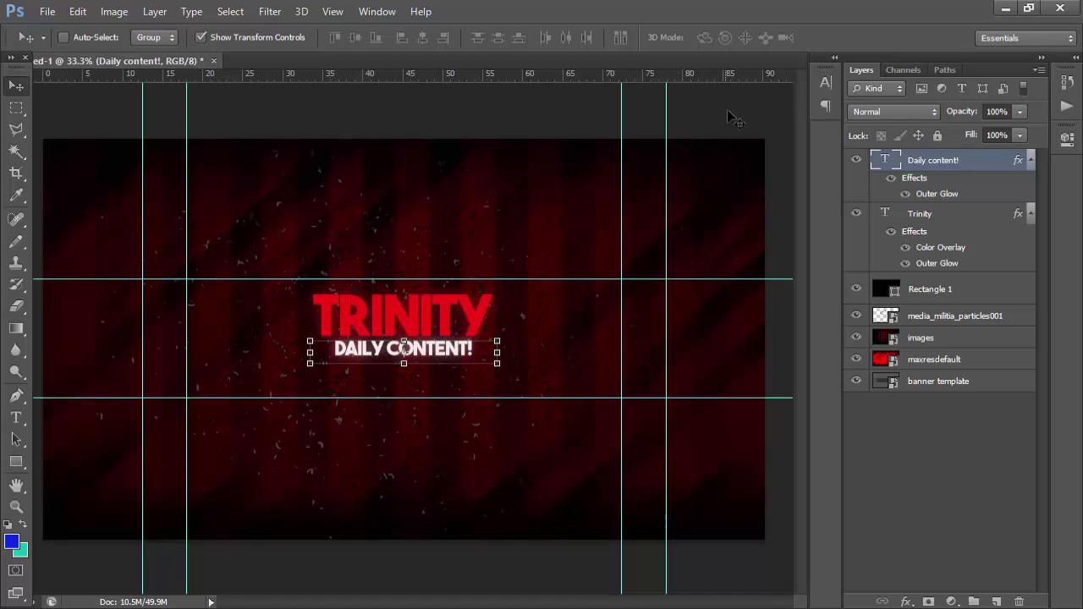
{"action": "left_click", "coordinate": [928, 508]}
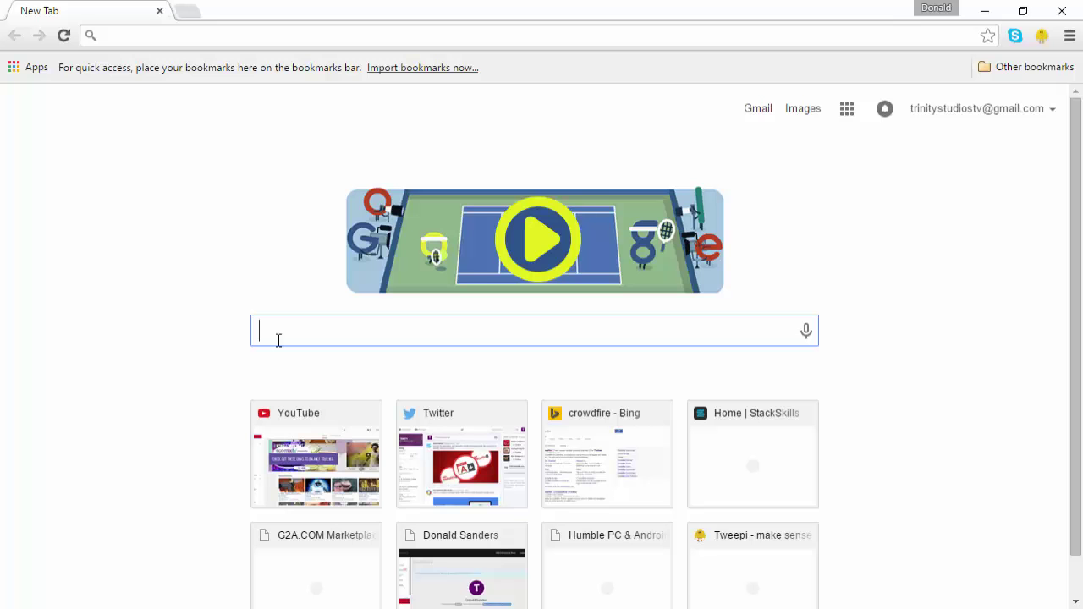
- Switch to Chrome, search Google Images for "twitter transparent logo" and look through the image results
{"action": "type", "text": "t"}
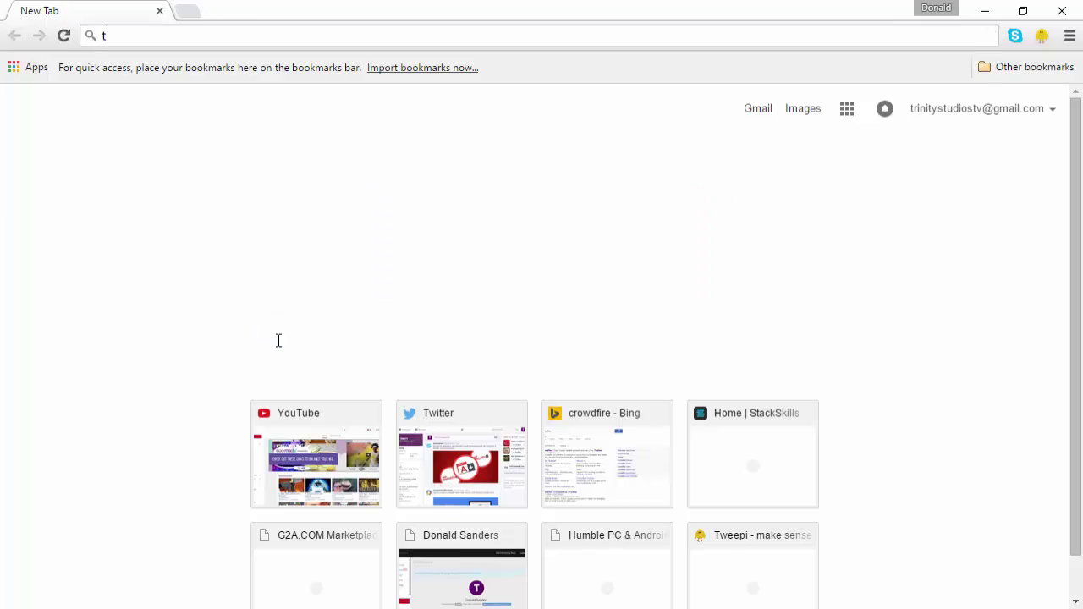
{"action": "type", "text": "witter t"}
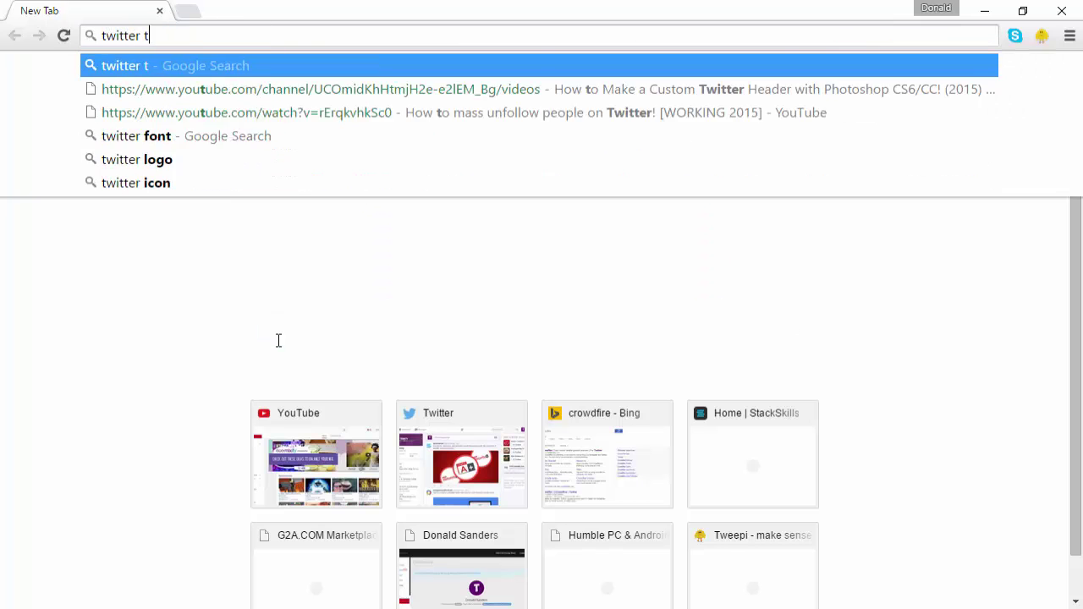
{"action": "type", "text": "ransparent"}
{"action": "key", "text": "Return"}
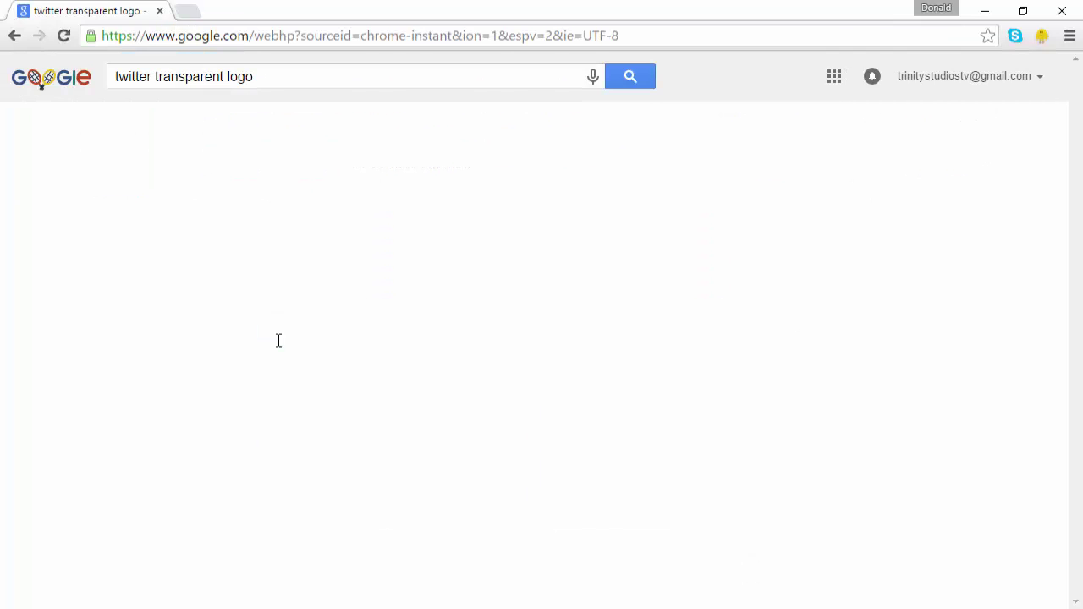
{"action": "left_click", "coordinate": [179, 124]}
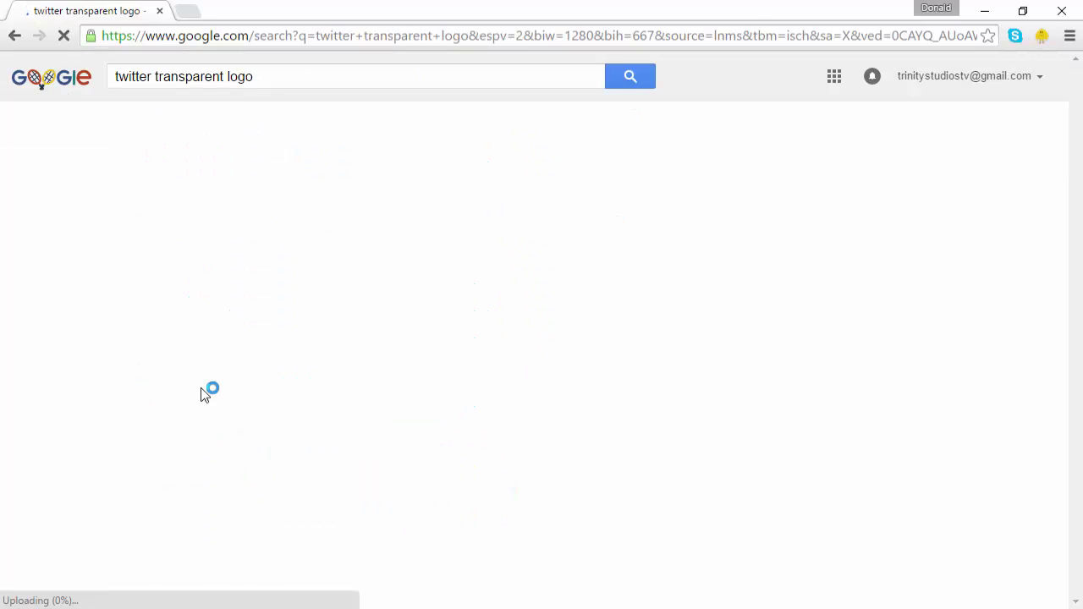
{"action": "scroll", "coordinate": [221, 334], "scroll_direction": "down", "scroll_amount": 2}
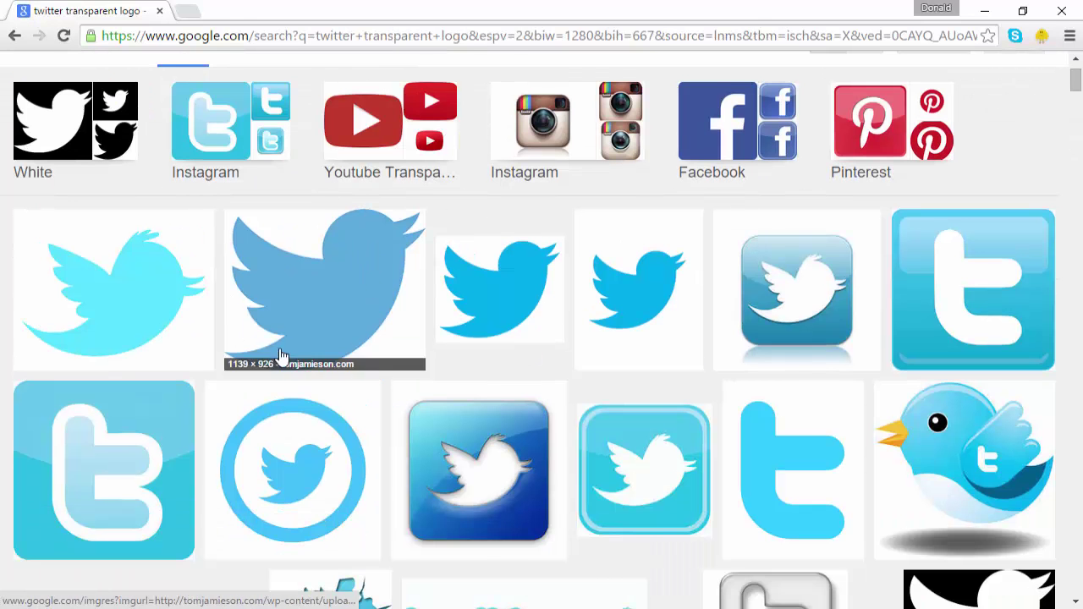
{"action": "scroll", "coordinate": [227, 283], "scroll_direction": "up", "scroll_amount": 1}
{"action": "left_click_drag", "start_coordinate": [277, 74], "coordinate": [127, 105]}
{"action": "left_click", "coordinate": [399, 85]}
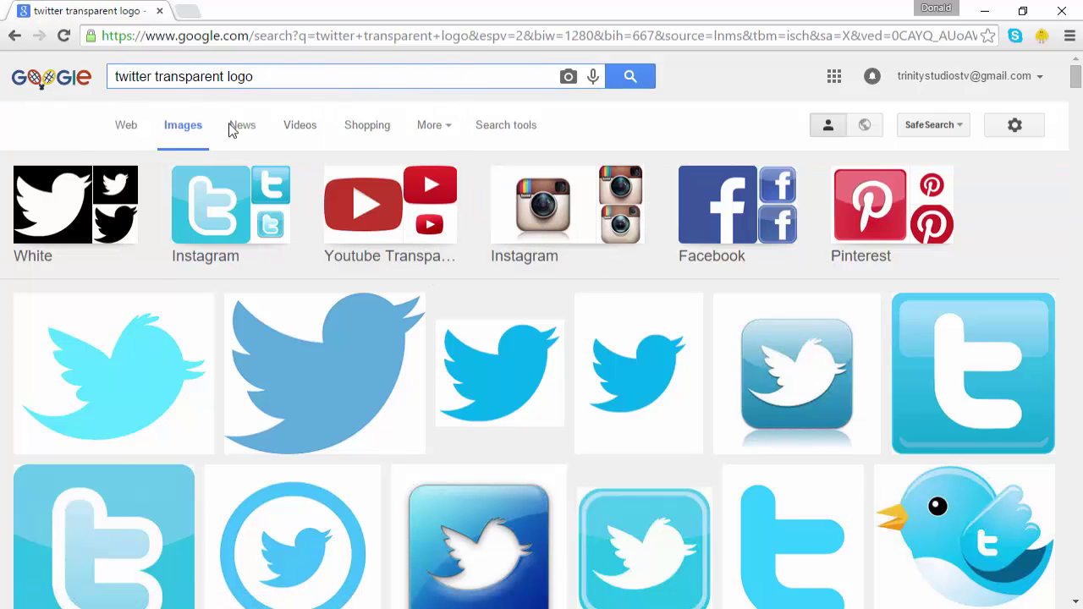
{"action": "scroll", "coordinate": [321, 336], "scroll_direction": "down", "scroll_amount": 2}
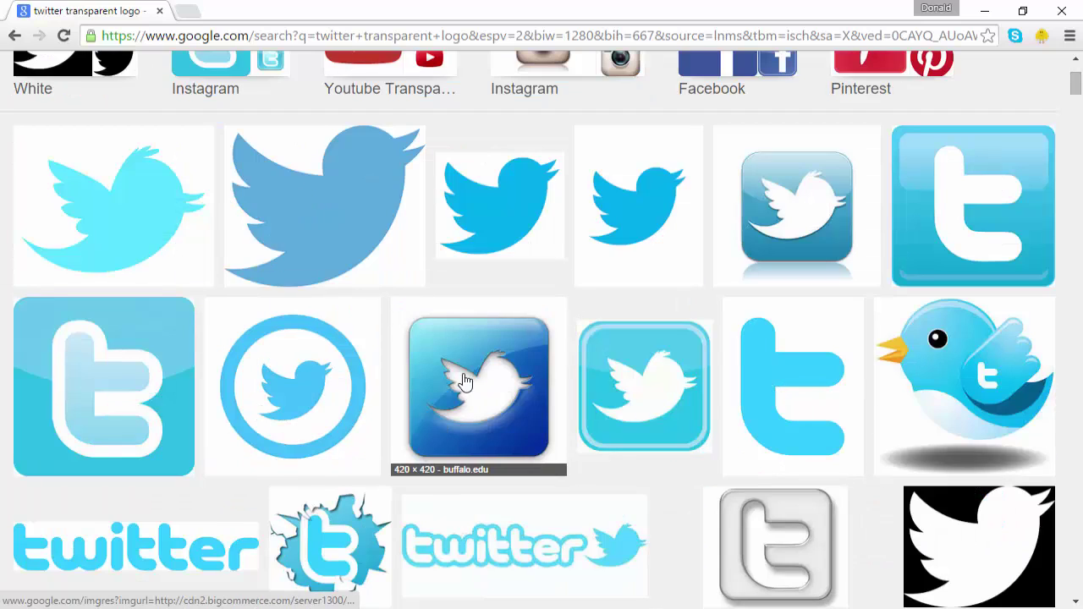
{"action": "scroll", "coordinate": [559, 326], "scroll_direction": "up", "scroll_amount": 2}
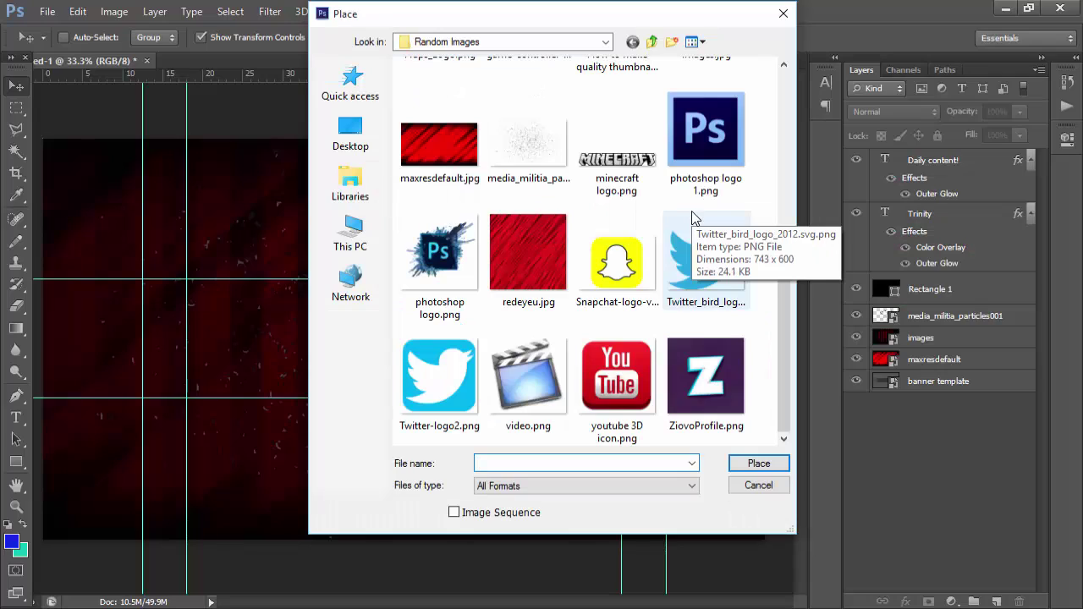
- Place Twitter_bird_logo_2012.svg.png on the banner, scale it down to about 9.7%, and commit the placement
{"action": "double_click", "coordinate": [689, 264]}
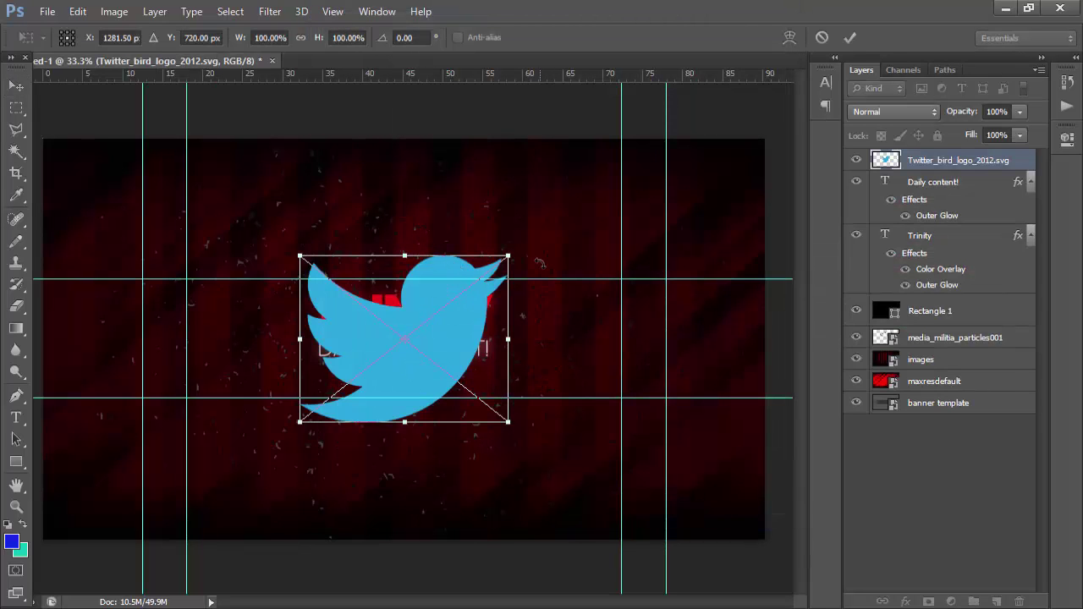
{"action": "left_click_drag", "start_coordinate": [506, 256], "coordinate": [307, 394]}
{"action": "left_click", "coordinate": [14, 90]}
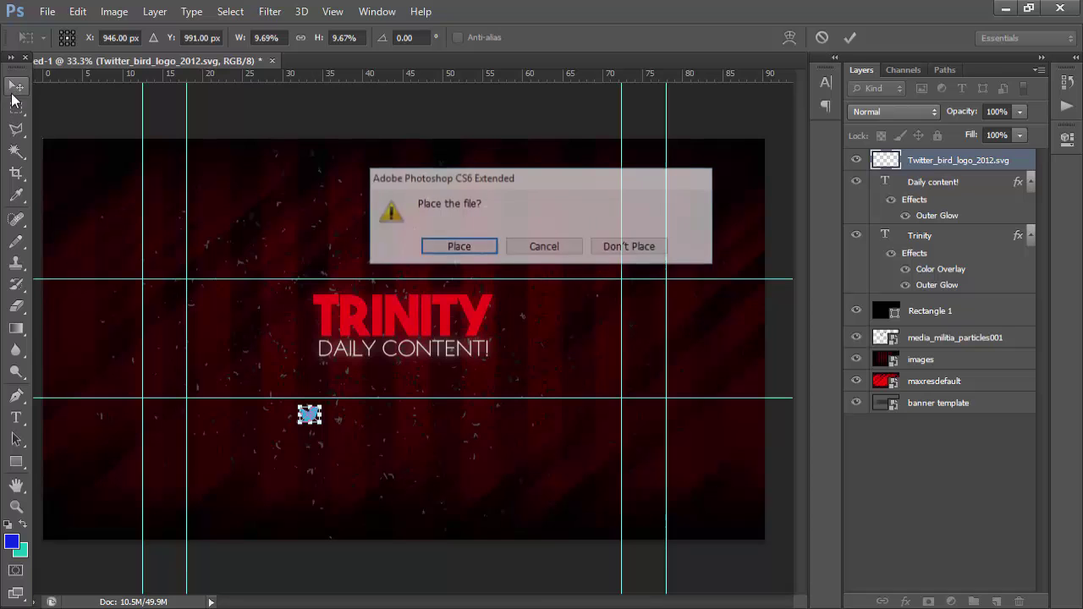
{"action": "left_click", "coordinate": [430, 247]}
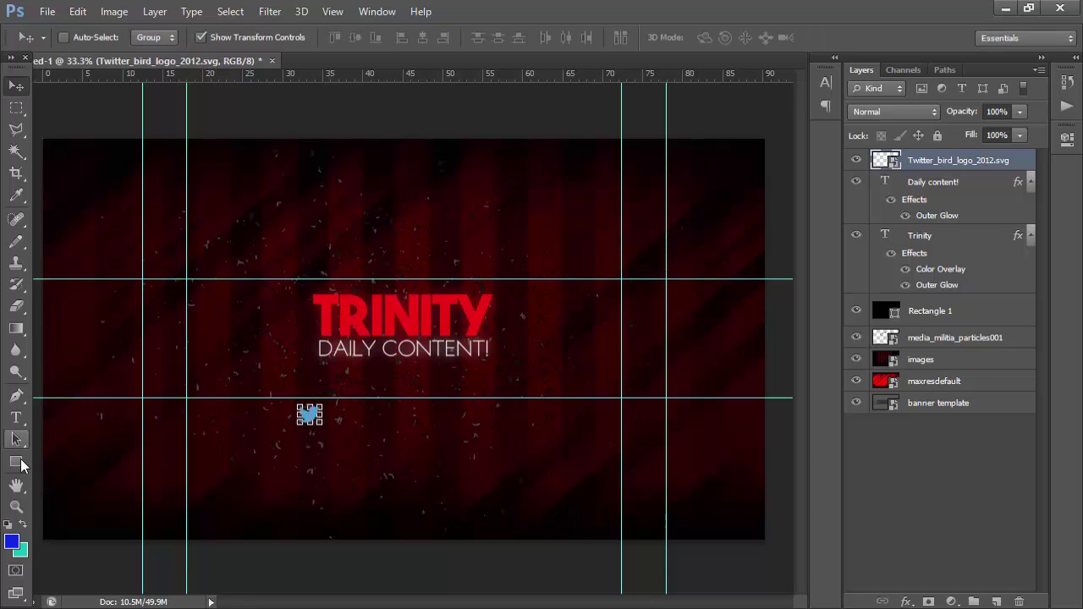
- Move the Twitter logo up to just above the lower horizontal guide, below and slightly left of the "Daily content!" subtitle
{"action": "left_click", "coordinate": [16, 506]}
{"action": "left_click", "coordinate": [335, 423]}
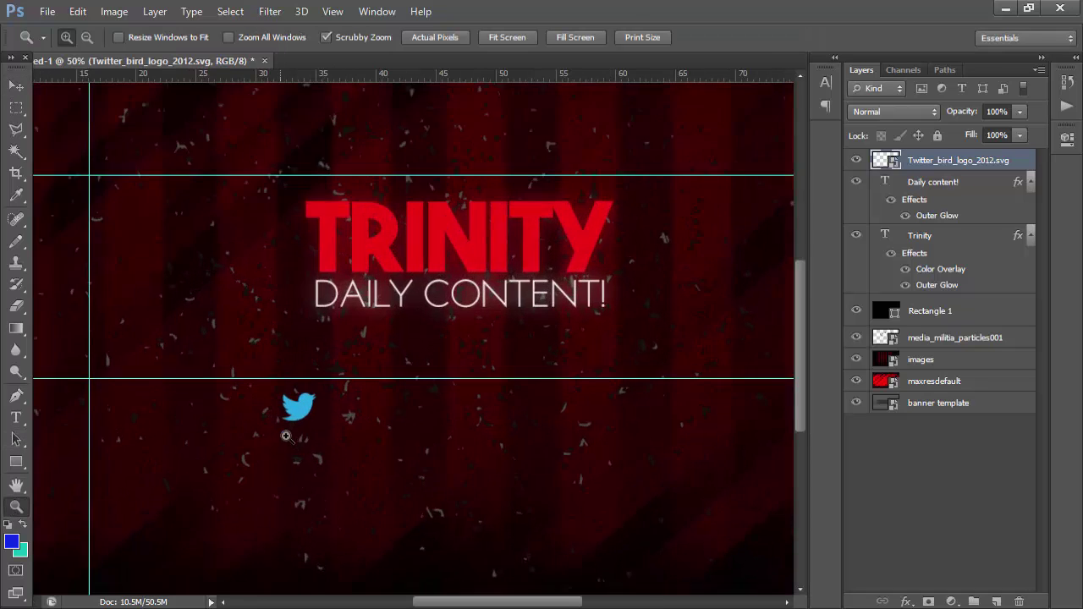
{"action": "left_click", "coordinate": [286, 434]}
{"action": "left_click", "coordinate": [285, 426]}
{"action": "left_click", "coordinate": [15, 88]}
{"action": "left_click_drag", "start_coordinate": [341, 357], "coordinate": [320, 139]}
{"action": "scroll", "coordinate": [160, 368], "scroll_direction": "down", "scroll_amount": 3}
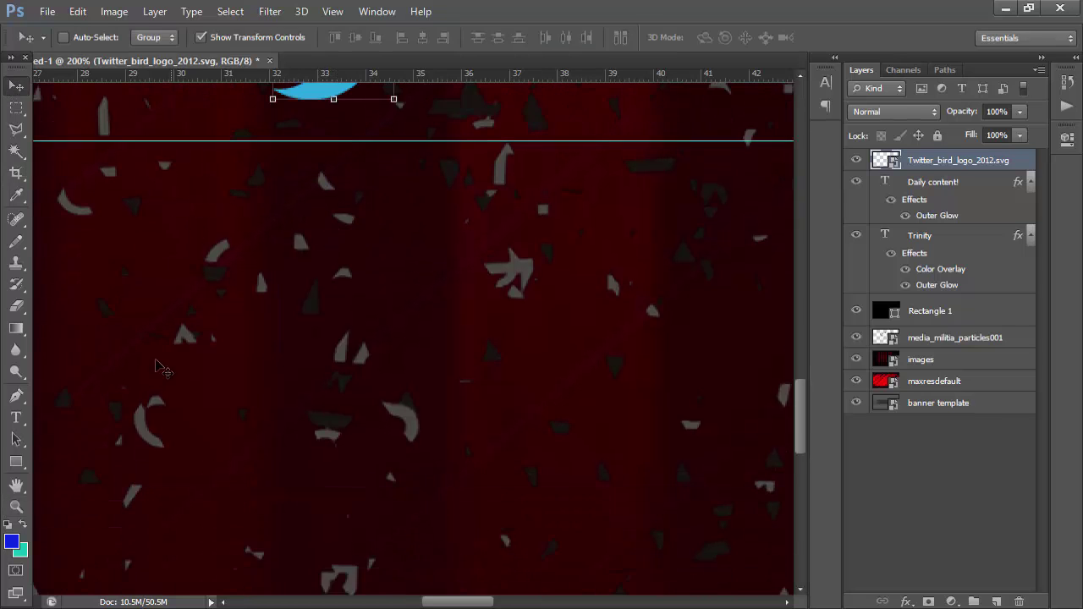
{"action": "scroll", "coordinate": [161, 368], "scroll_direction": "up", "scroll_amount": 3}
{"action": "left_click", "coordinate": [16, 506]}
{"action": "right_click", "coordinate": [405, 436]}
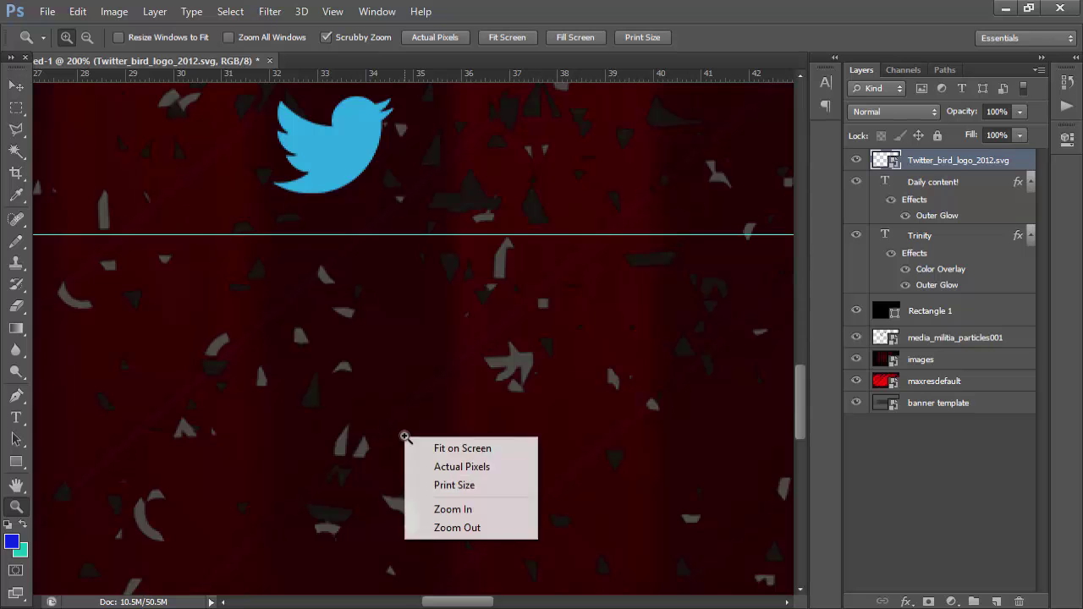
{"action": "left_click", "coordinate": [433, 525]}
{"action": "right_click", "coordinate": [370, 363]}
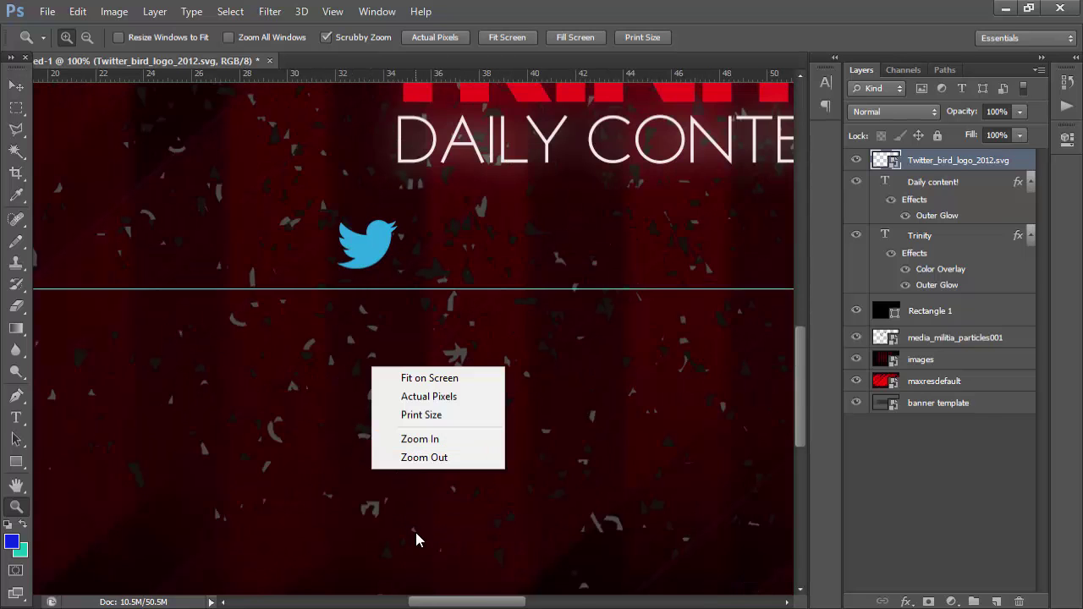
{"action": "left_click", "coordinate": [414, 455]}
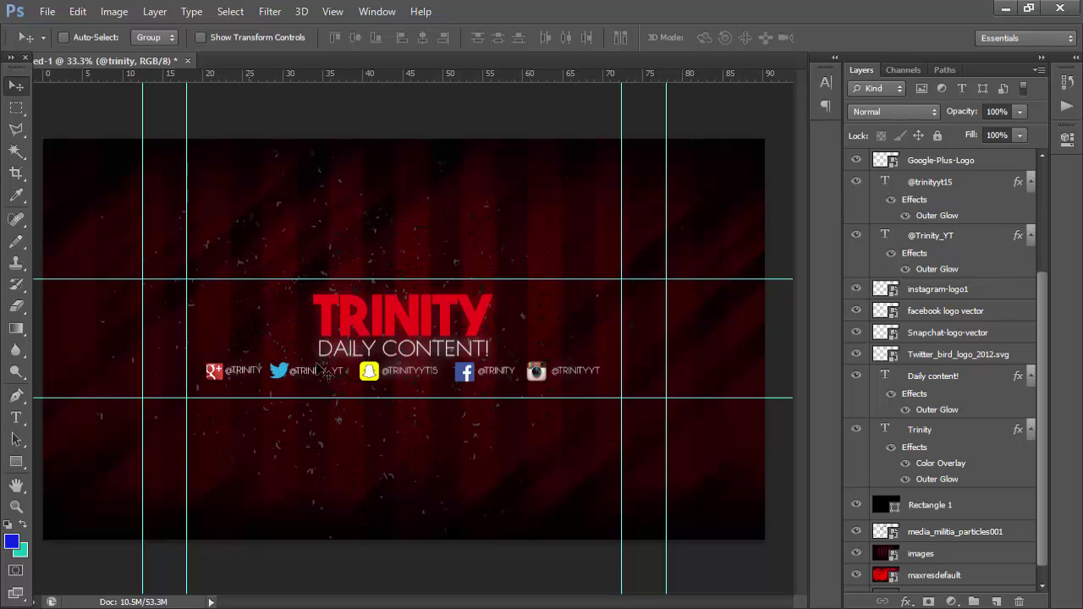
- Check the Outer Glow settings of the Twitter handle's text layer
{"action": "double_click", "coordinate": [986, 268]}
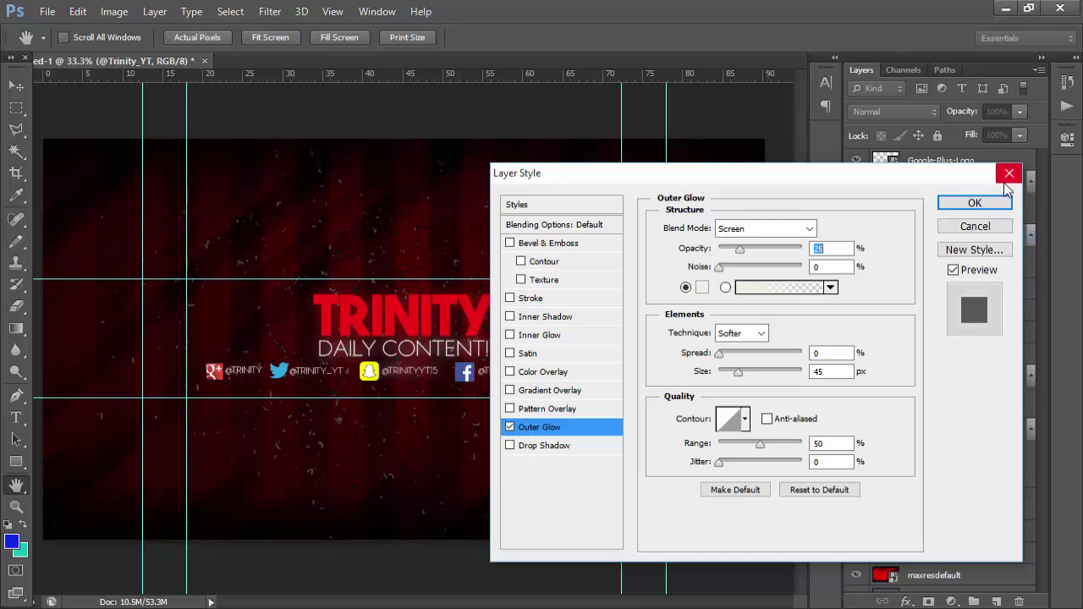
{"action": "left_click", "coordinate": [973, 203]}
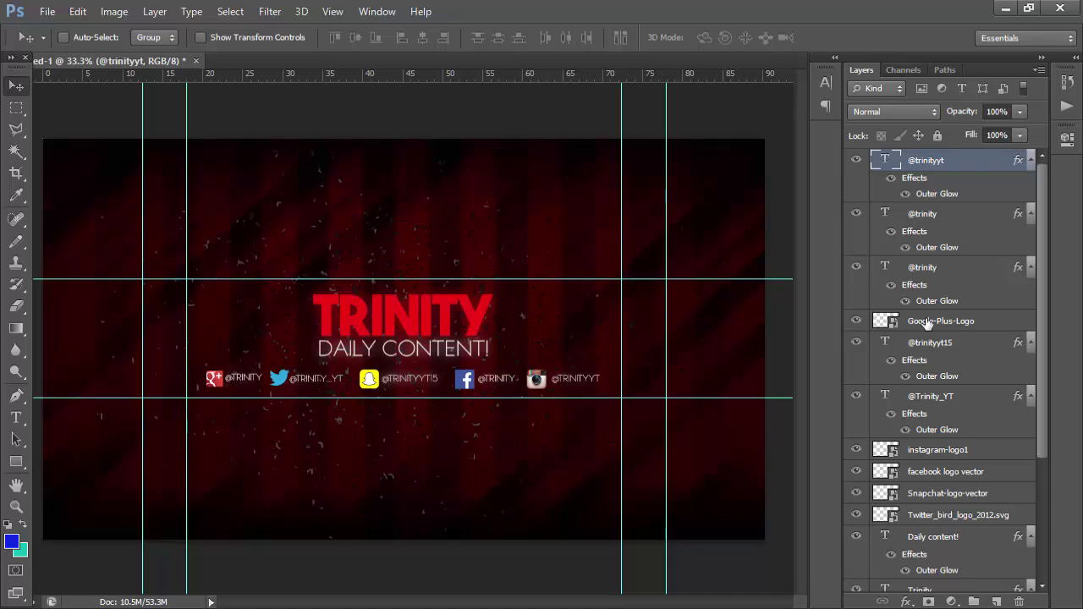
{"action": "scroll", "coordinate": [930, 401], "scroll_direction": "down", "scroll_amount": 1}
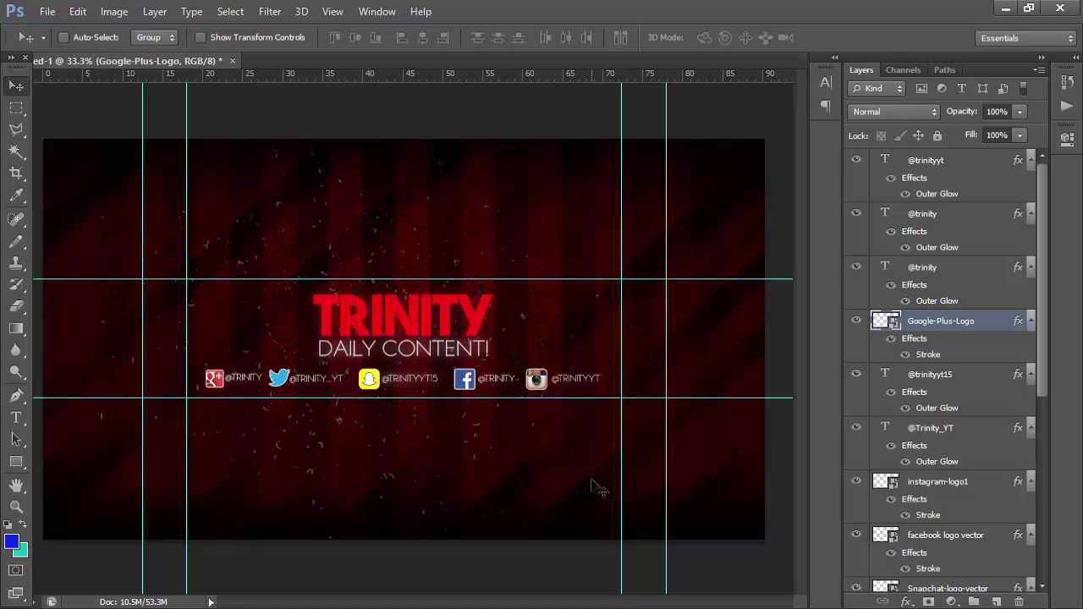
- Start saving a copy of the banner in JPEG format in the Renders and Art folder inside the Trinity folder
{"action": "left_click", "coordinate": [38, 13]}
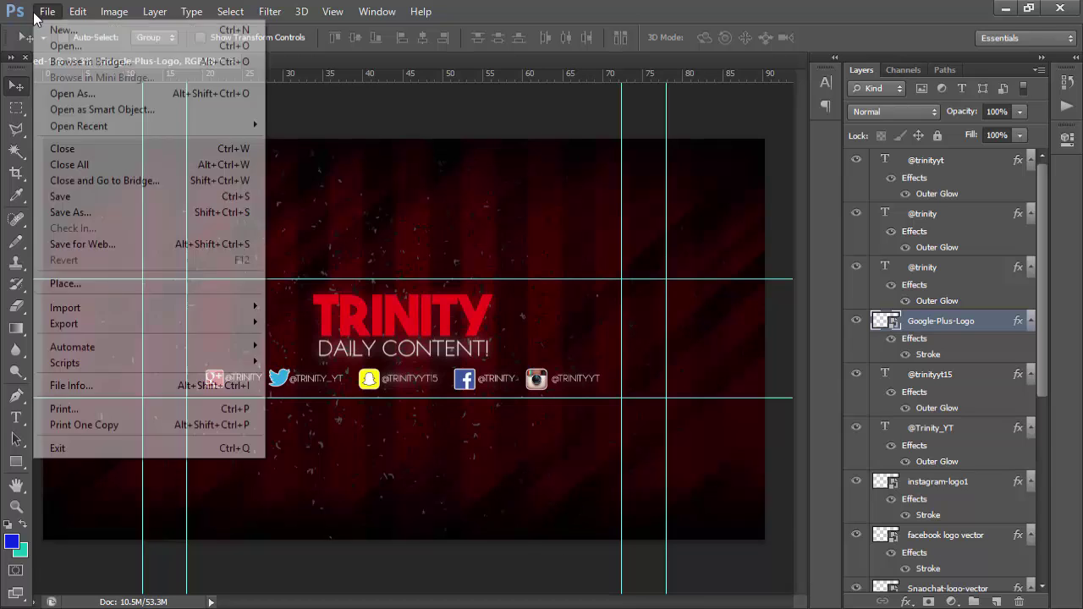
{"action": "left_click", "coordinate": [47, 212]}
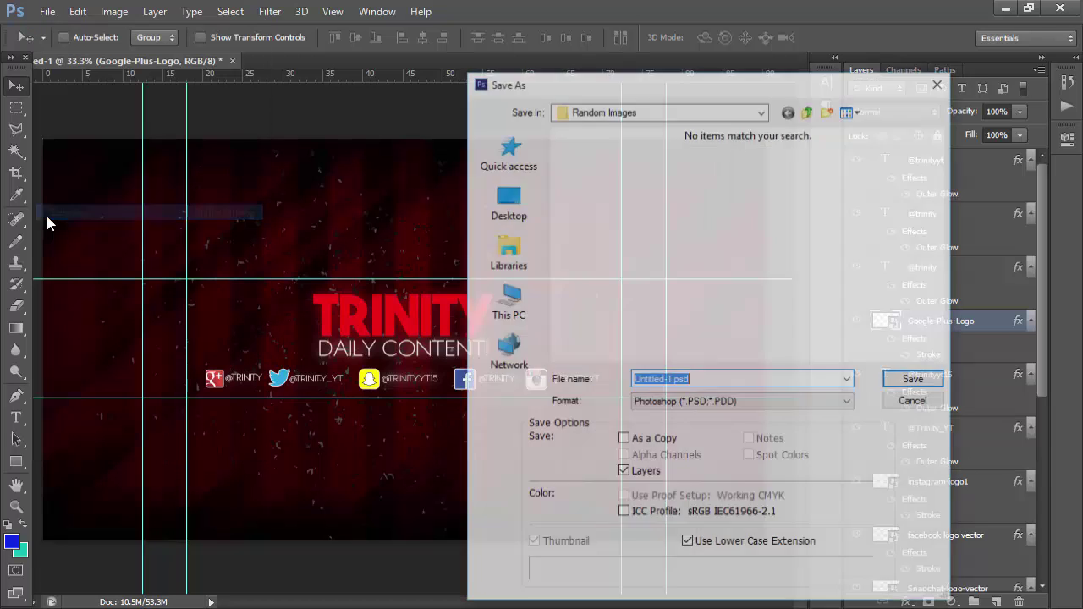
{"action": "left_click", "coordinate": [714, 403]}
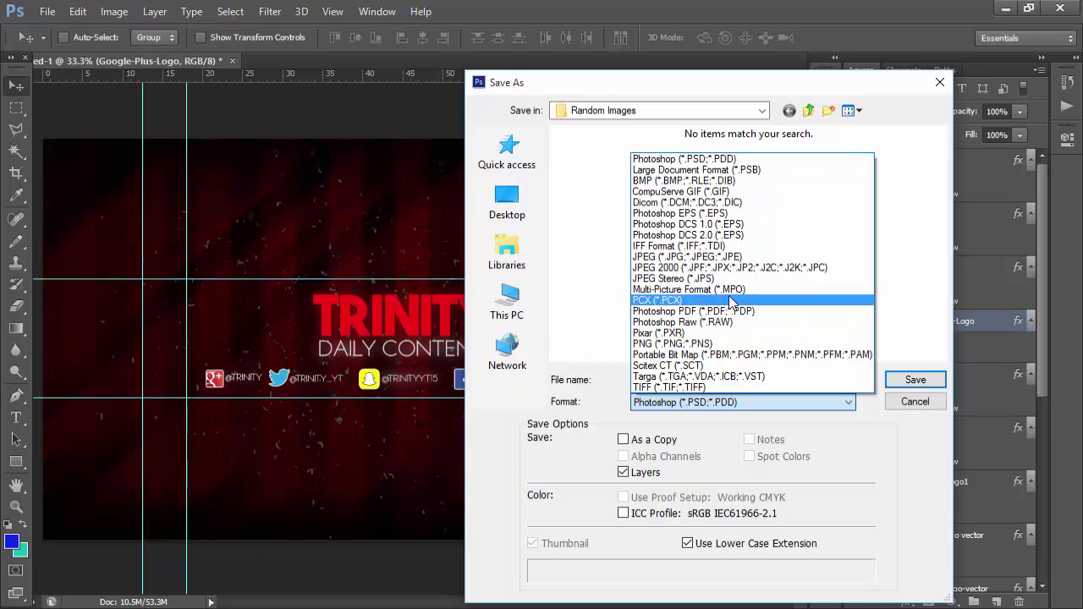
{"action": "left_click", "coordinate": [733, 262]}
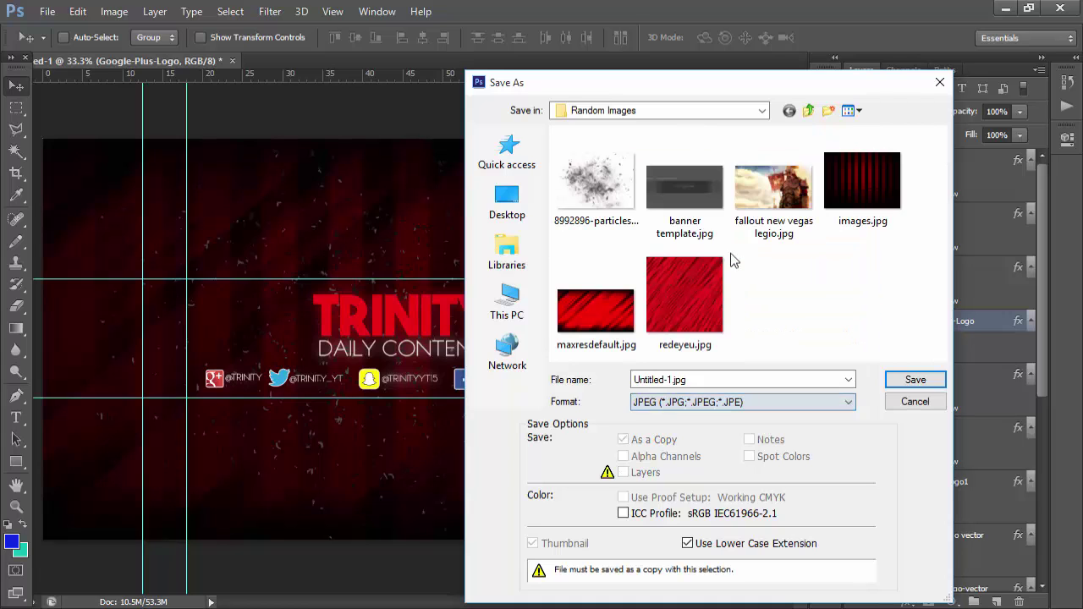
{"action": "left_click", "coordinate": [698, 381]}
{"action": "left_click", "coordinate": [621, 111]}
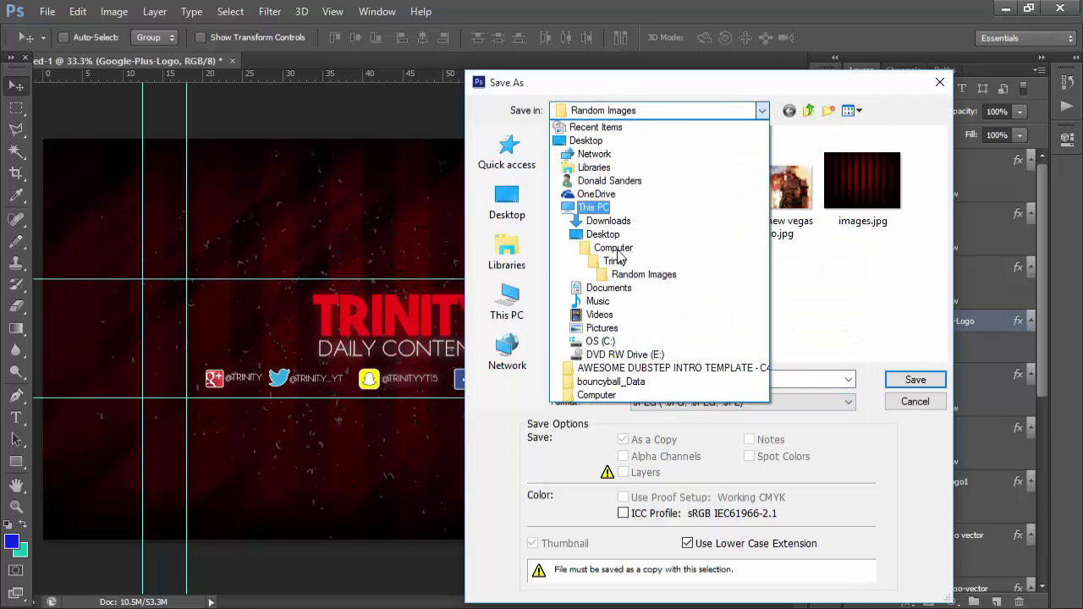
{"action": "left_click", "coordinate": [615, 264]}
{"action": "double_click", "coordinate": [643, 218]}
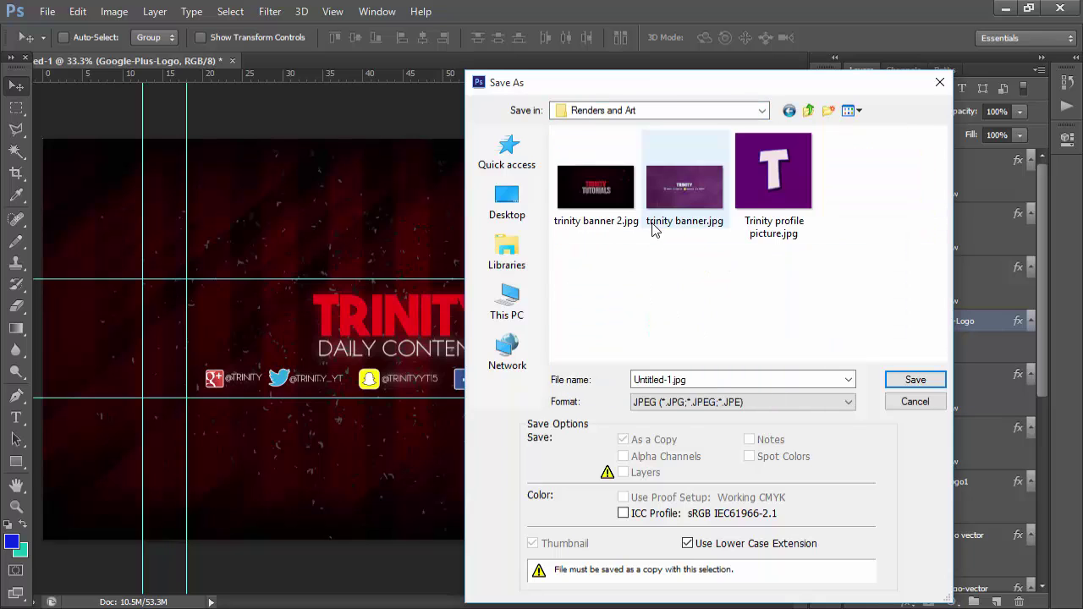
- Name the file "Trinity Banner3" and save the JPEG at quality 12 (Maximum) with the Progressive format option and 5 scans
{"action": "left_click", "coordinate": [693, 378]}
{"action": "key", "text": "BackSpace"}
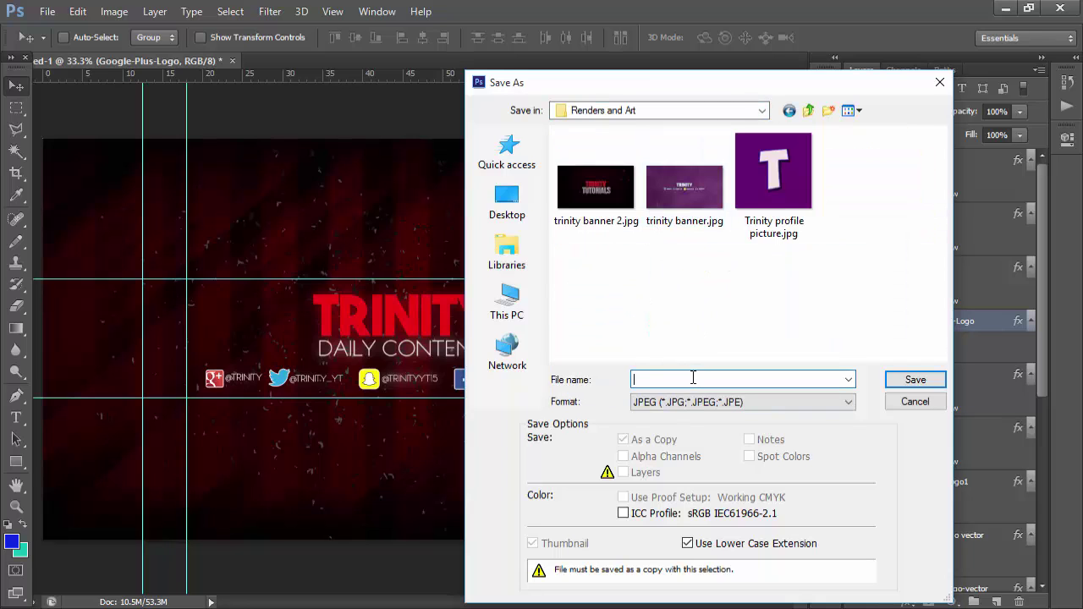
{"action": "type", "text": "Tr"}
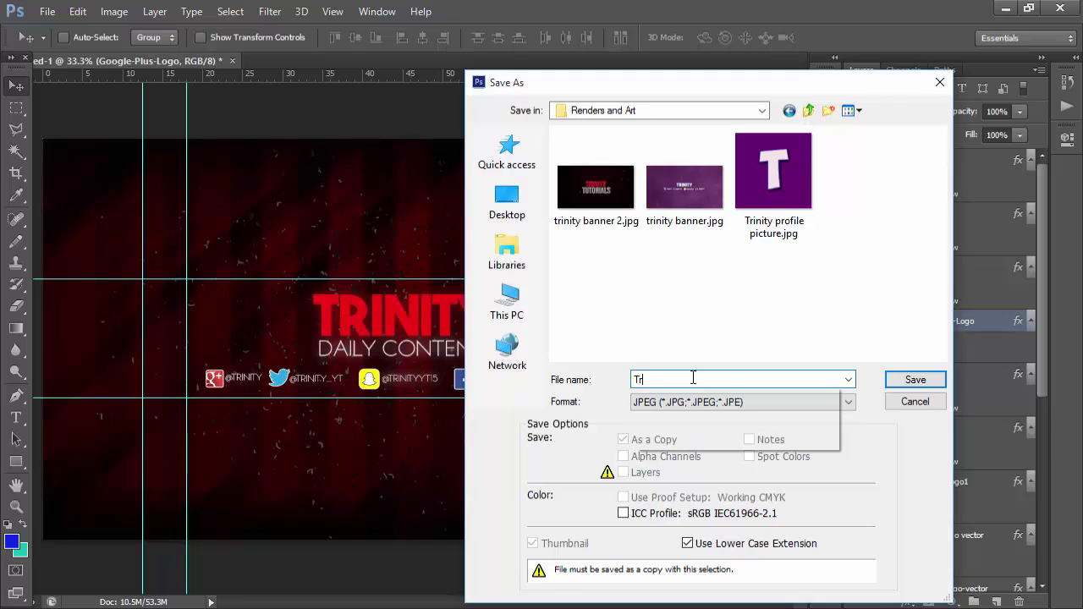
{"action": "type", "text": "inity B"}
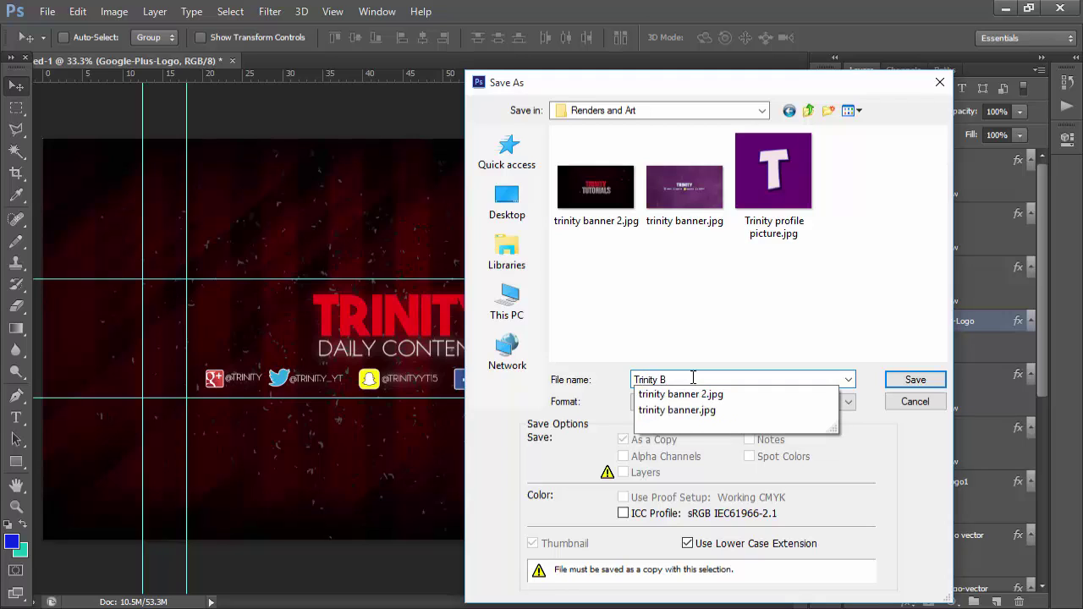
{"action": "type", "text": "anner3"}
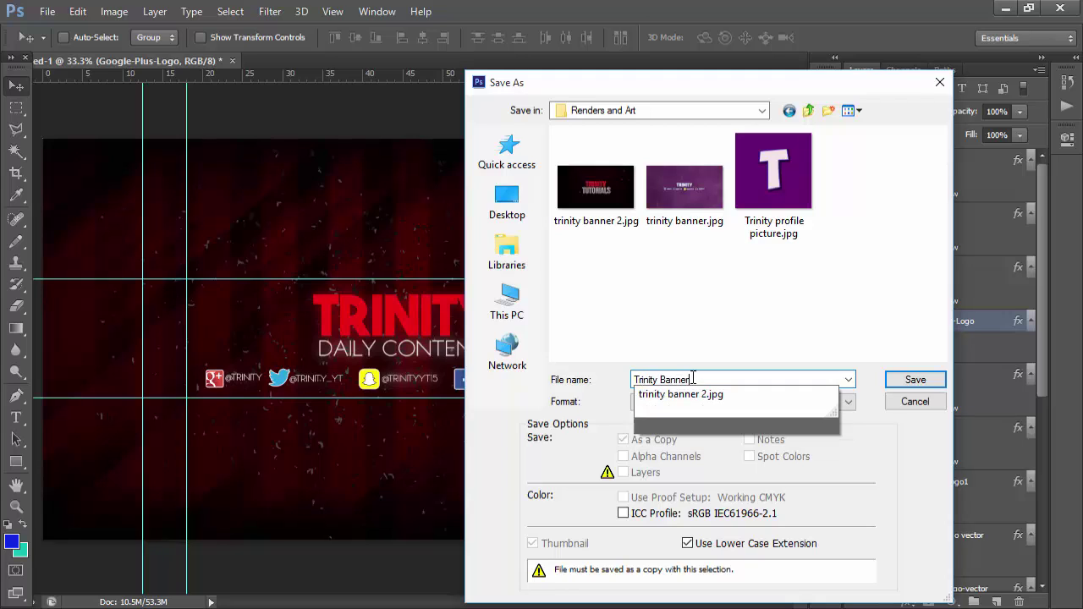
{"action": "key", "text": "Return"}
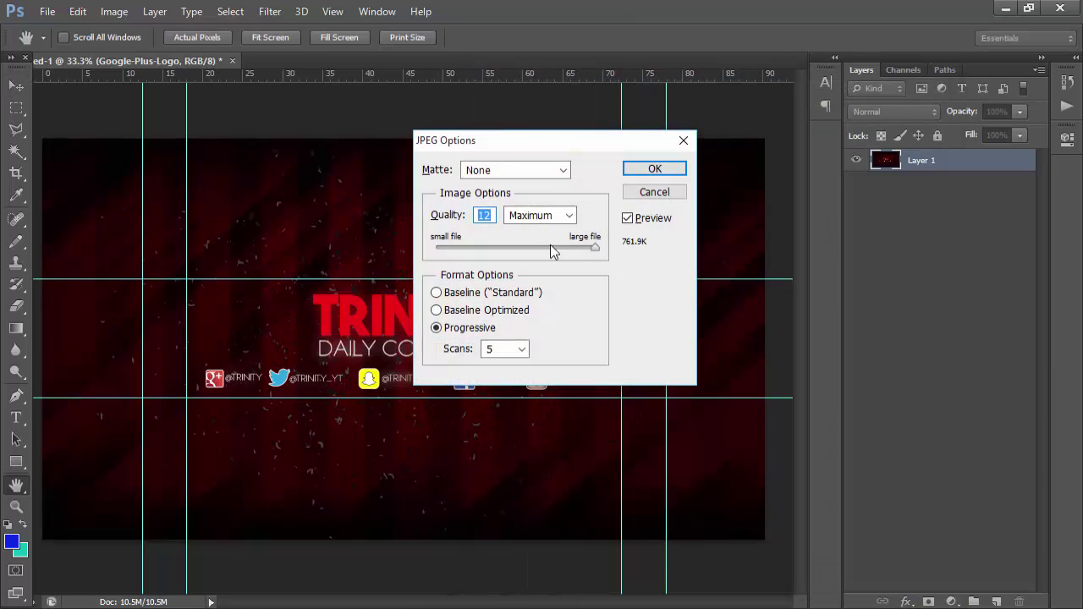
{"action": "left_click", "coordinate": [660, 172]}
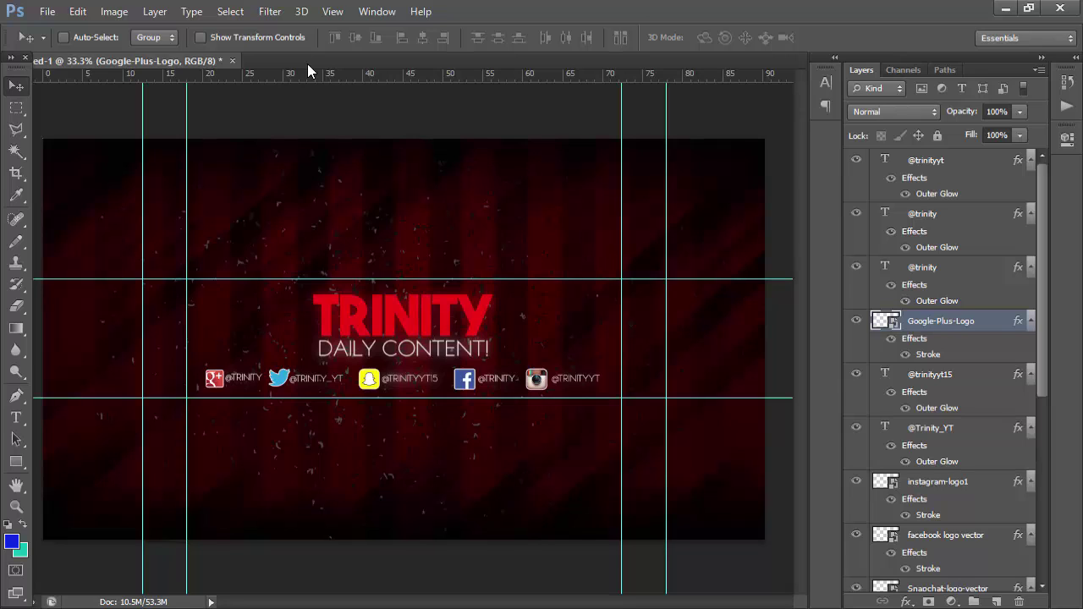
{"action": "scroll", "coordinate": [929, 398], "scroll_direction": "down", "scroll_amount": 5}
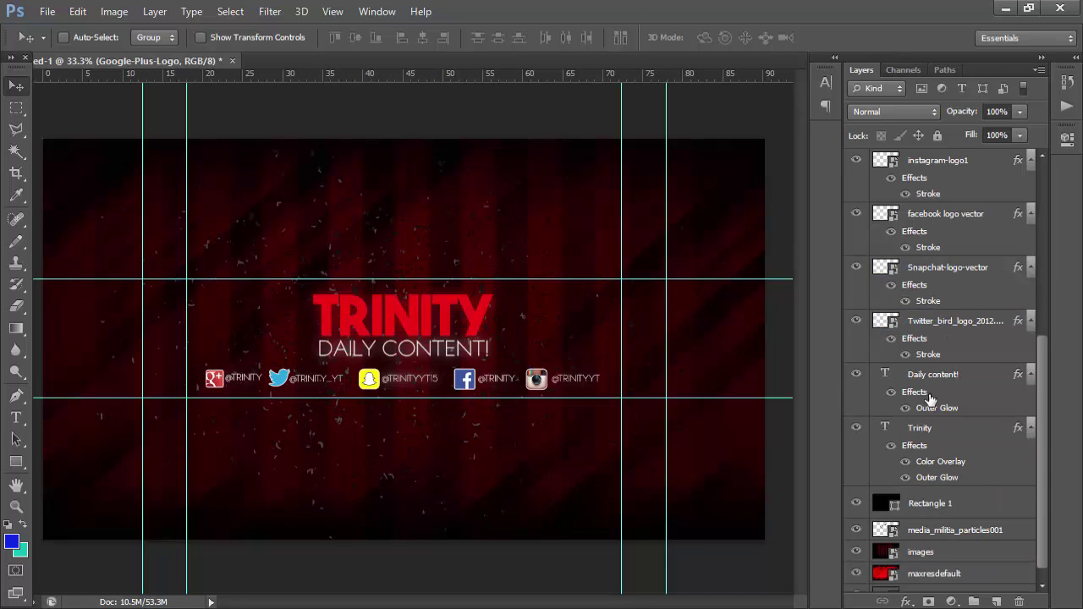
{"action": "scroll", "coordinate": [929, 398], "scroll_direction": "up", "scroll_amount": 5}
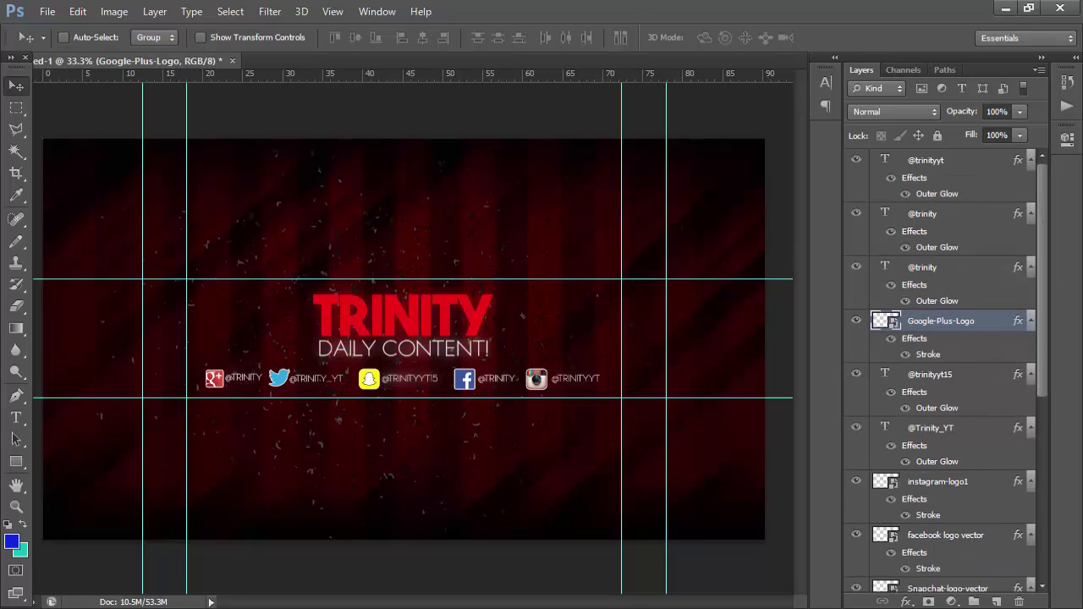
{"action": "scroll", "coordinate": [908, 377], "scroll_direction": "down", "scroll_amount": 3}
{"action": "scroll", "coordinate": [879, 546], "scroll_direction": "down", "scroll_amount": 2}
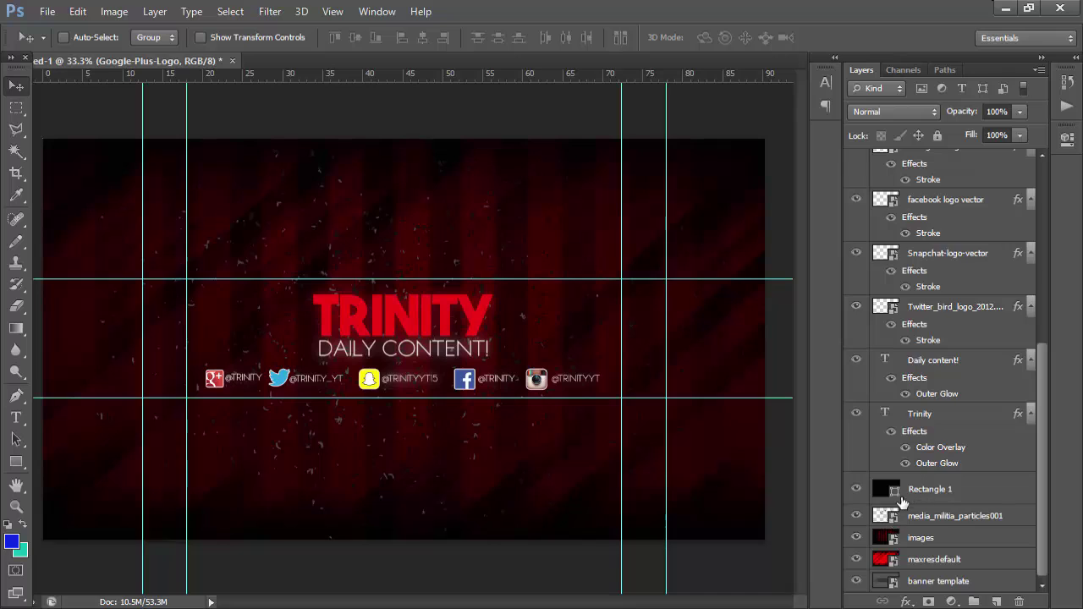
{"action": "scroll", "coordinate": [914, 494], "scroll_direction": "up", "scroll_amount": 5}
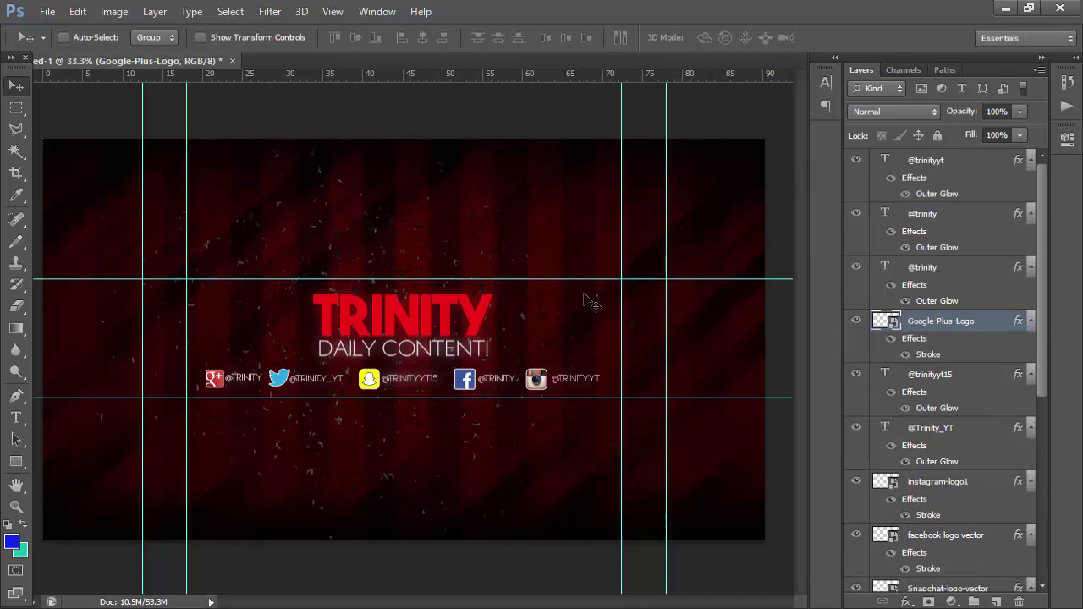